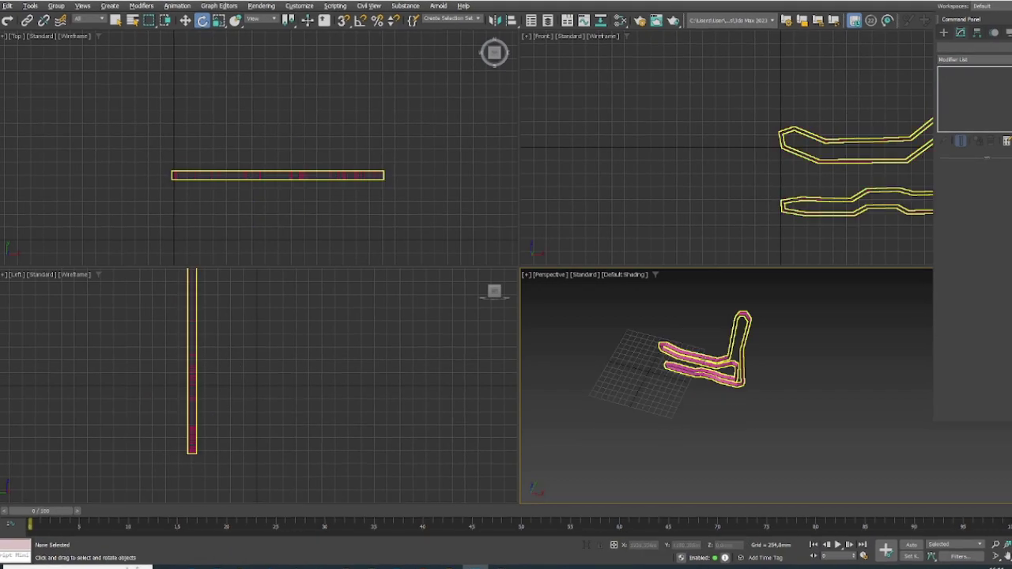
Try reshaping the straight-segment chair profile by raising its upper seat vertices and moving the backrest tip and base vertices
key(w)
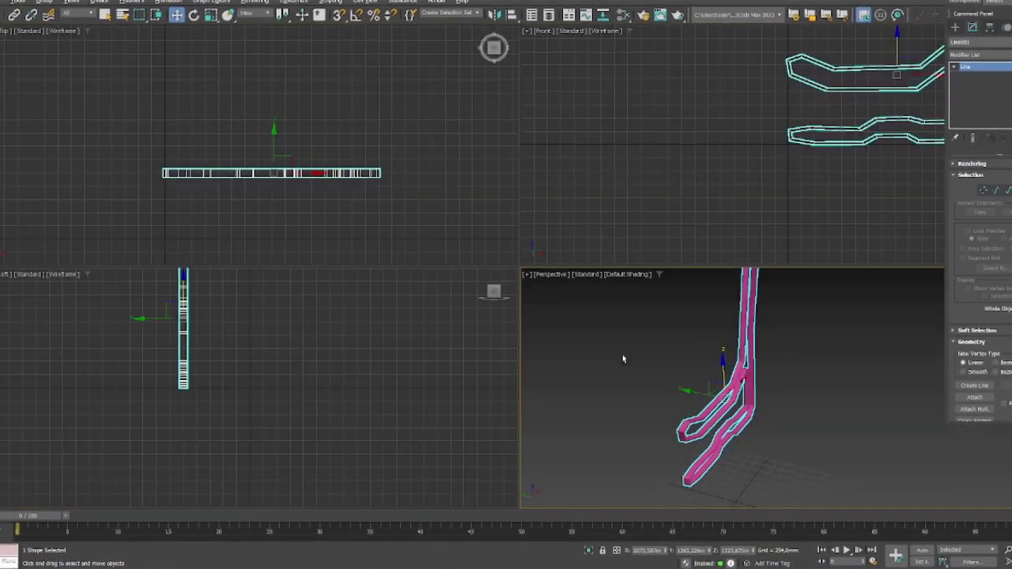
scroll(625, 118, down, 4)
key(alt+w)
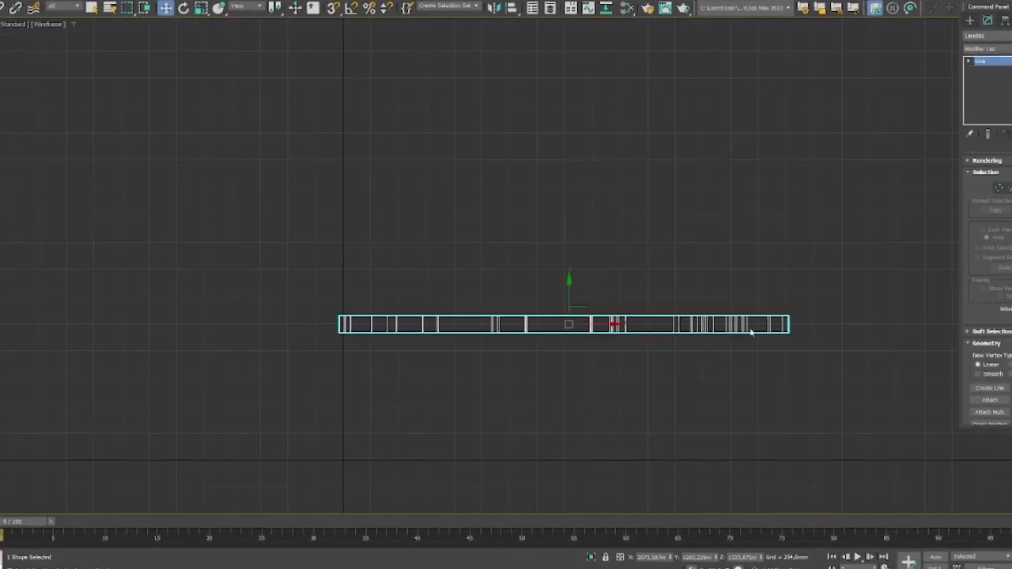
key(shift+super)
alt+middle_drag(553, 284, 573, 324)
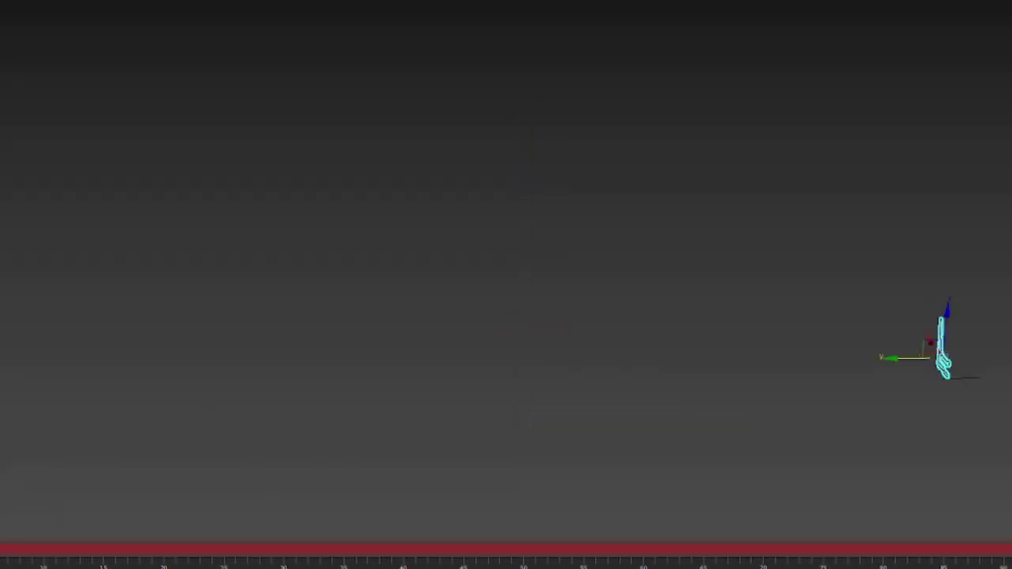
key(l)
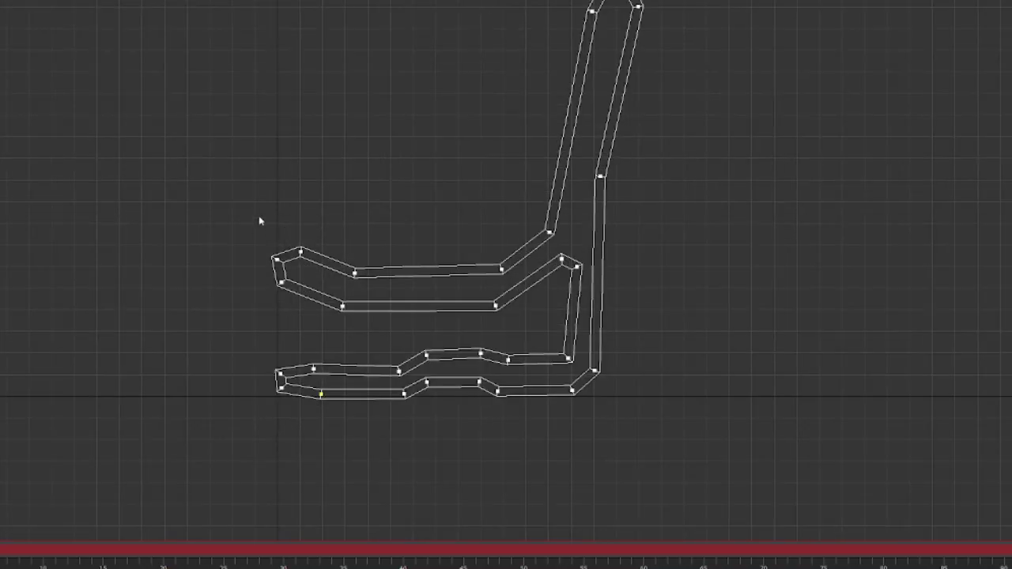
middle_drag(530, 119, 450, 222)
drag(412, 55, 487, 309)
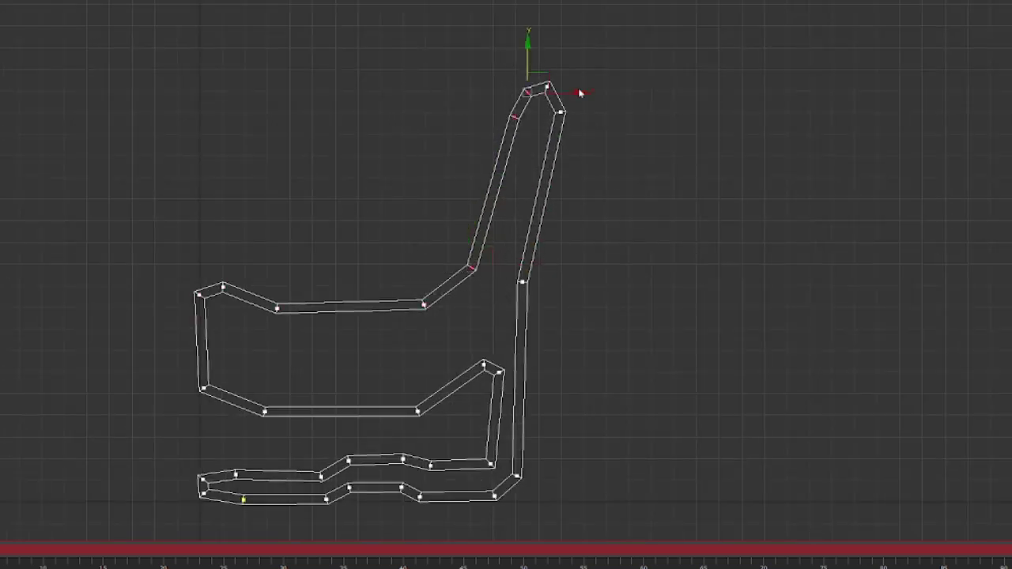
middle_drag(373, 540, 381, 464)
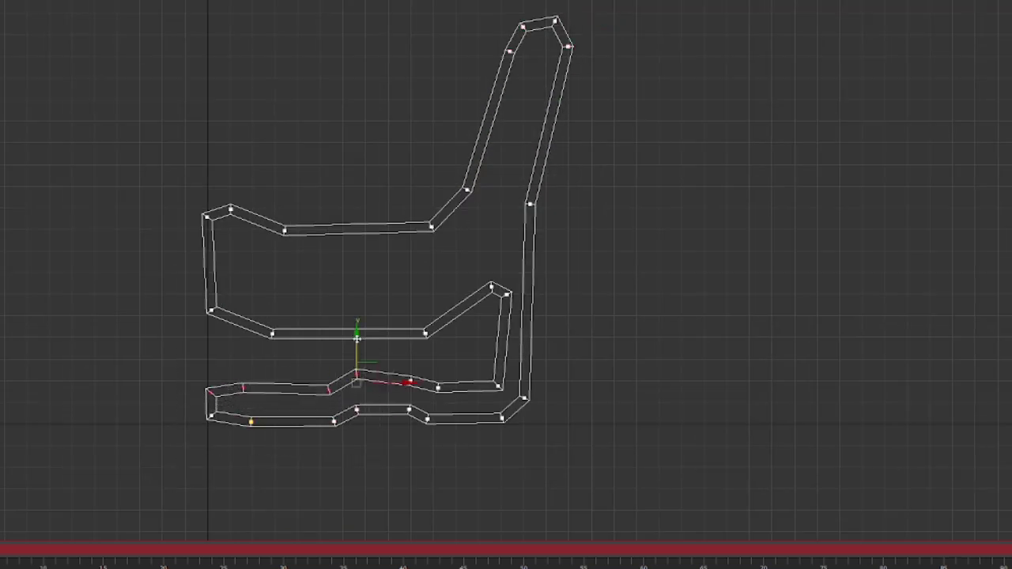
scroll(444, 364, down, 2)
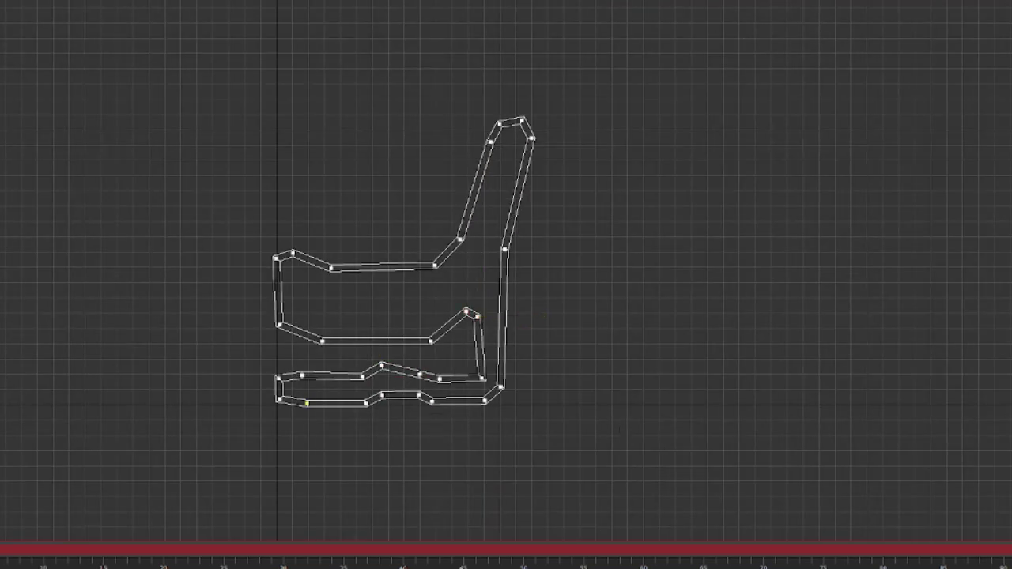
Convert all vertices of the chair profile line to Smooth
click(88, 494)
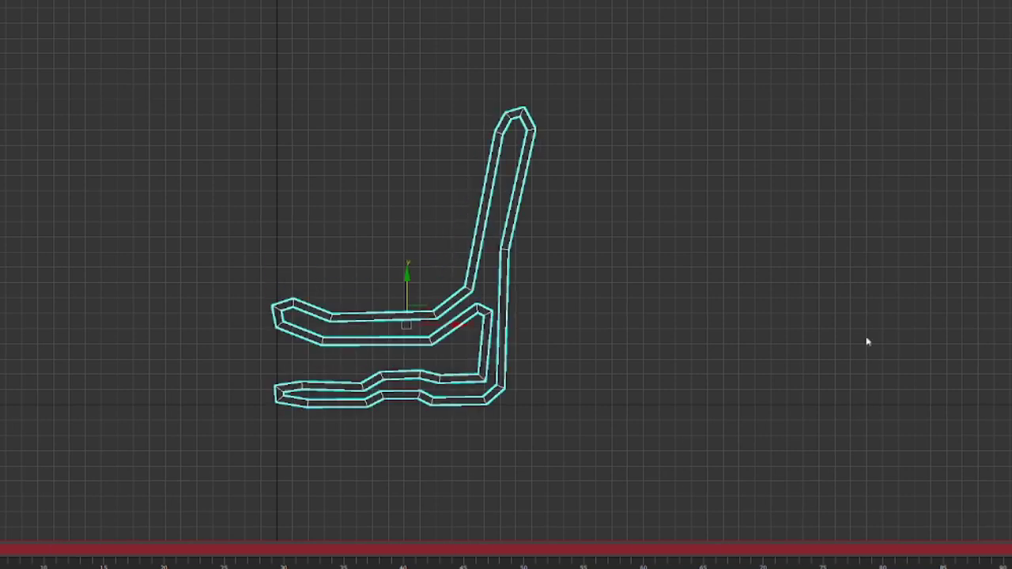
right_click(499, 325)
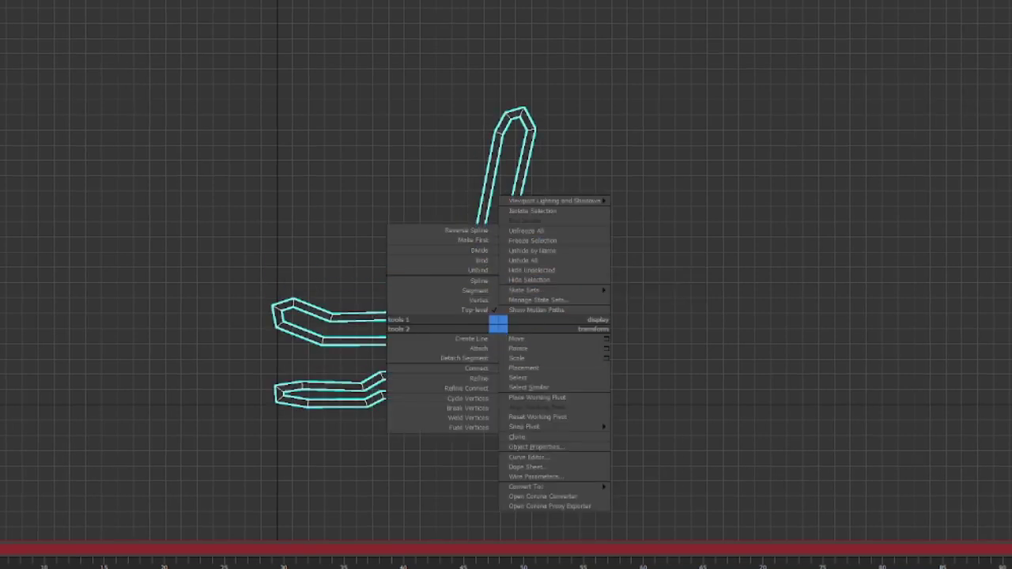
click(474, 310)
right_click(373, 167)
click(379, 136)
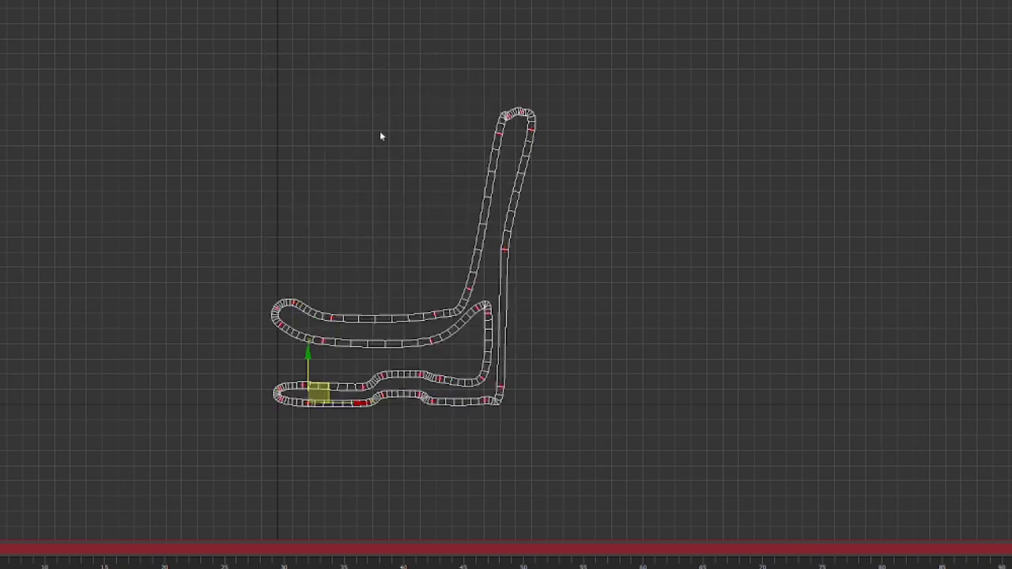
Adjust the smoothed profile's vertices at the backrest tip and the bend between seat and back to even out the curves
click(512, 116)
scroll(518, 112, up, 10)
click(560, 140)
click(442, 126)
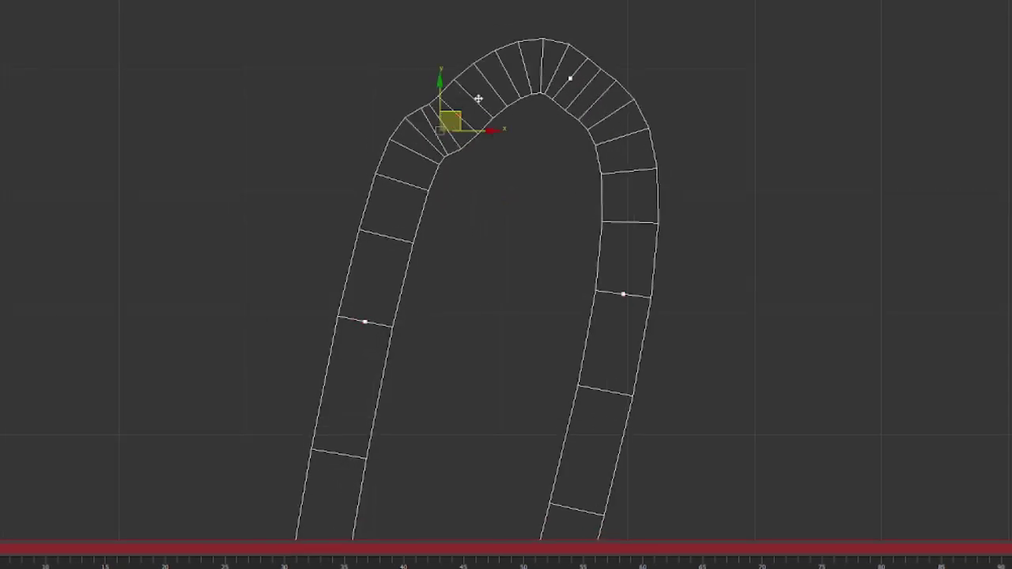
scroll(479, 99, down, 8)
click(543, 309)
click(787, 291)
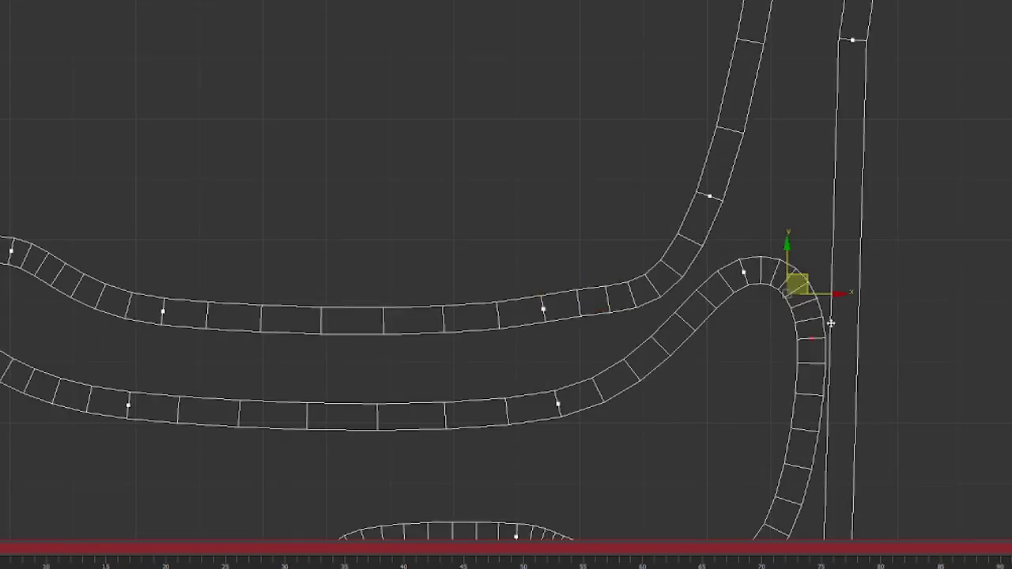
scroll(831, 323, down, 10)
click(728, 538)
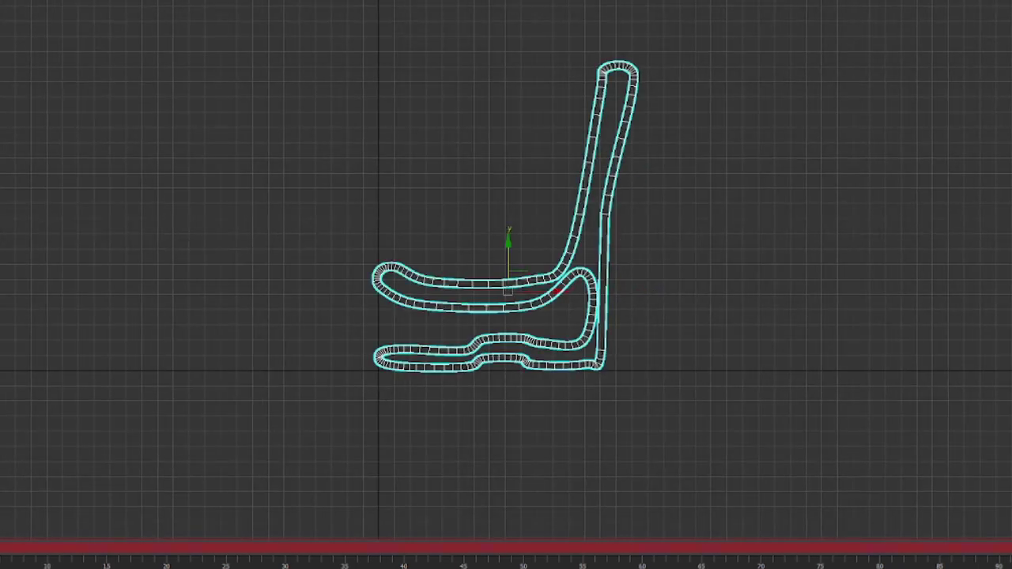
Try raising the upper seat vertices and tilting the backrest tip backward on the smoothed profile
key(1)
click(544, 216)
scroll(543, 216, up, 5)
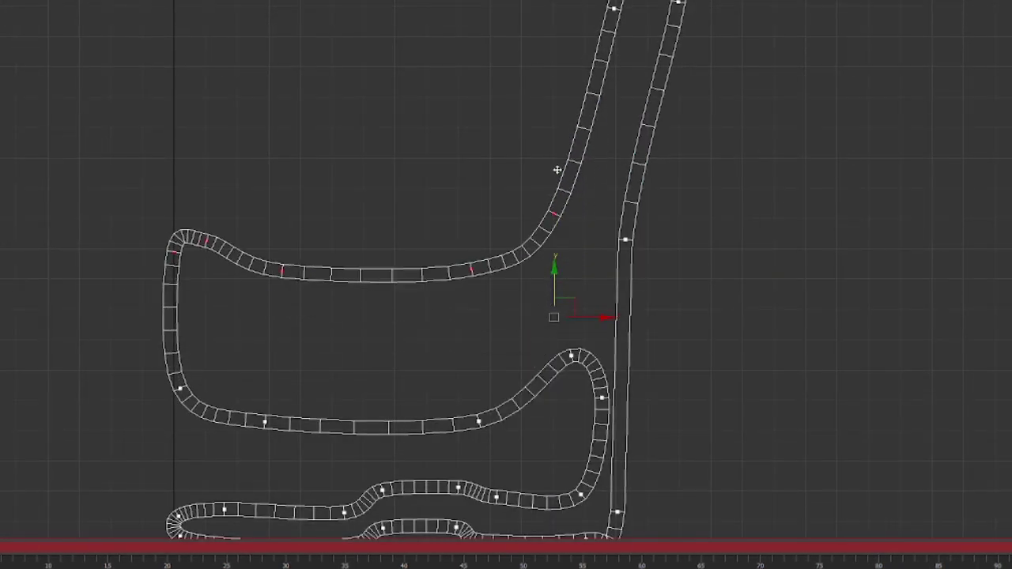
drag(680, 162, 711, 165)
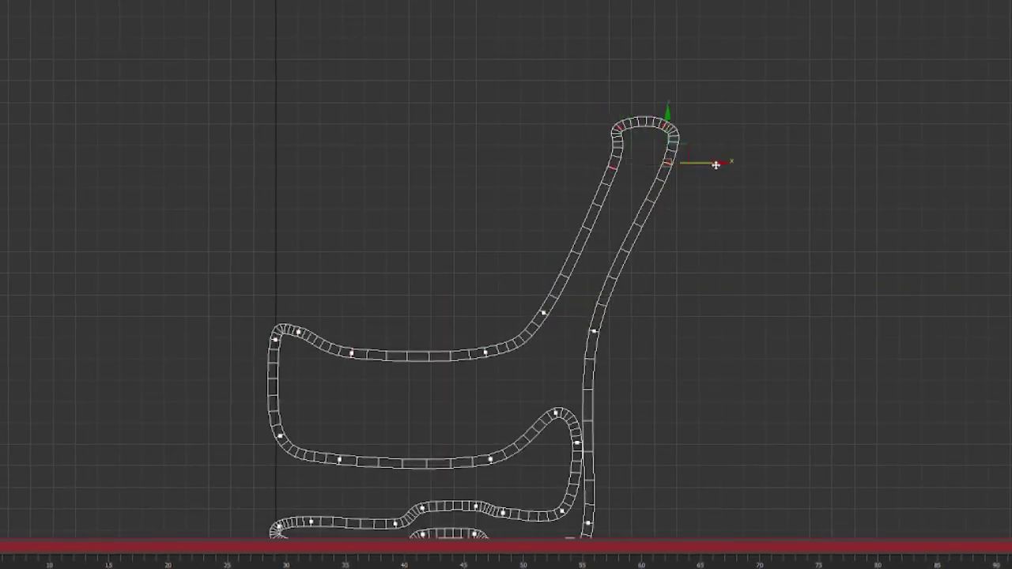
scroll(715, 165, down, 3)
drag(359, 360, 609, 411)
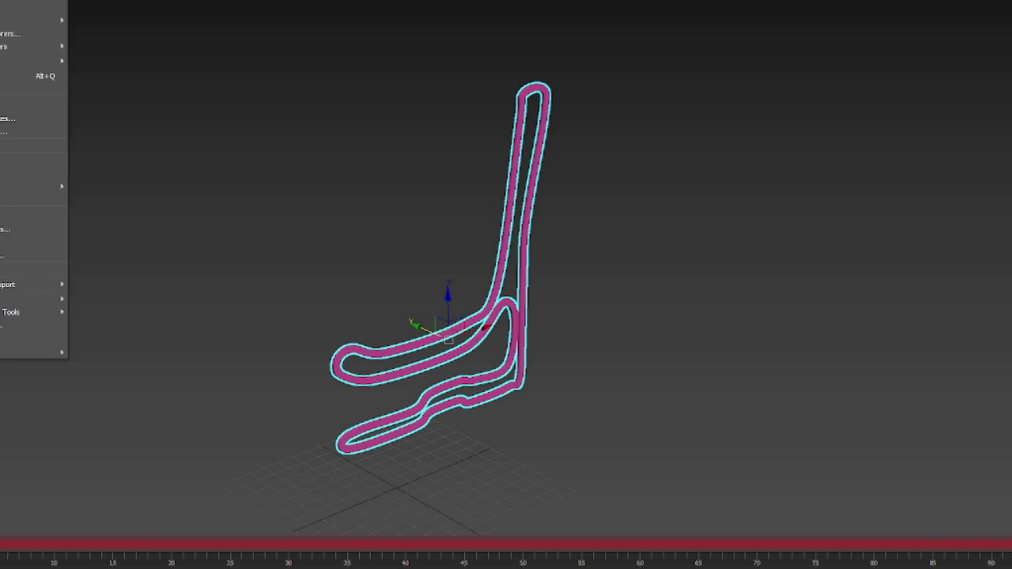
Duplicate the smoothed profile into a row of chair ribs and reshape them with FFD 4x4x4 control points
click(31, 198)
click(514, 230)
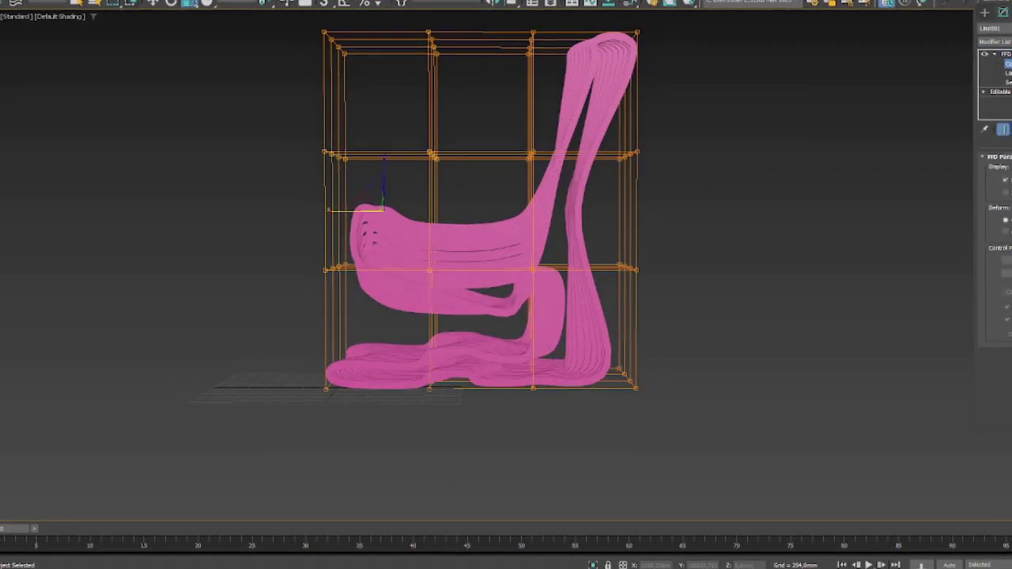
drag(417, 214, 513, 214)
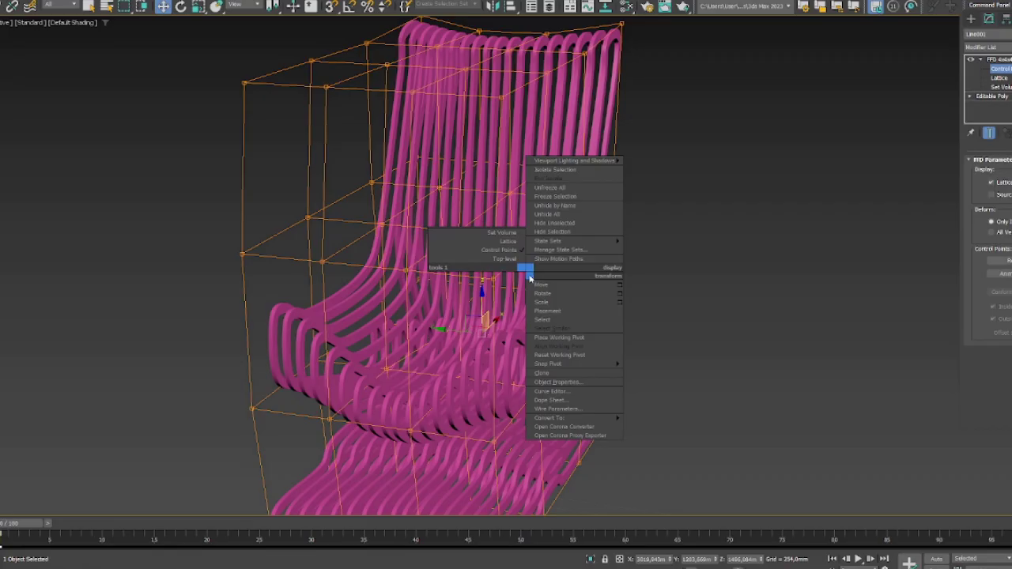
click(549, 318)
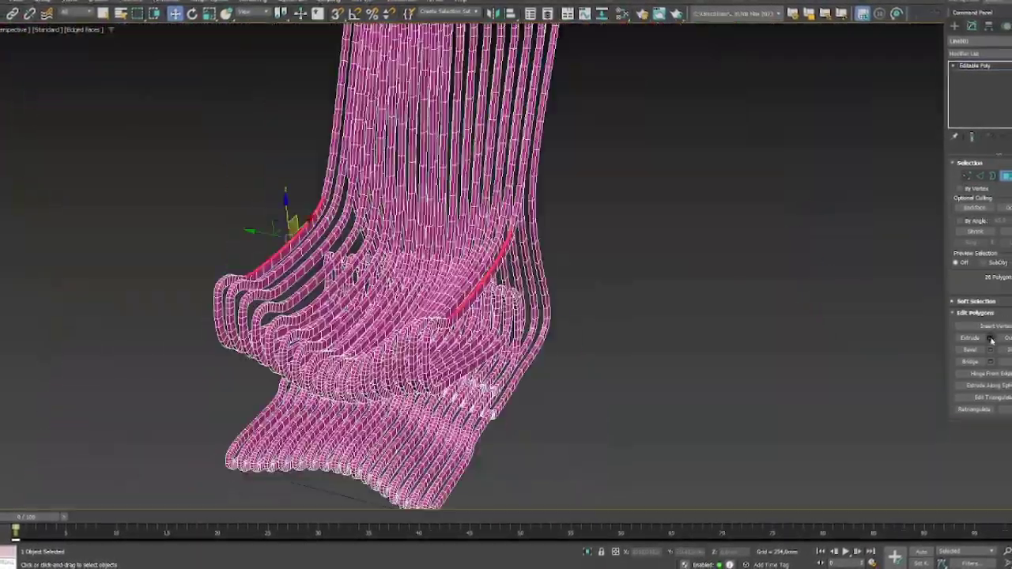
Extrude the selected polygon strips along the tops of both outer armrests
click(991, 339)
scroll(524, 303, up, 10)
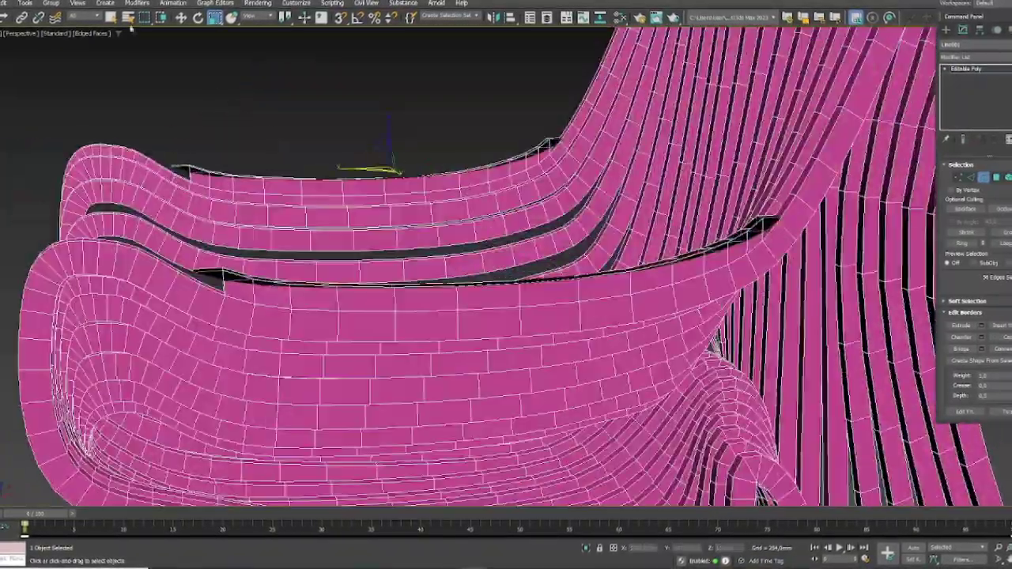
scroll(506, 285, up, 5)
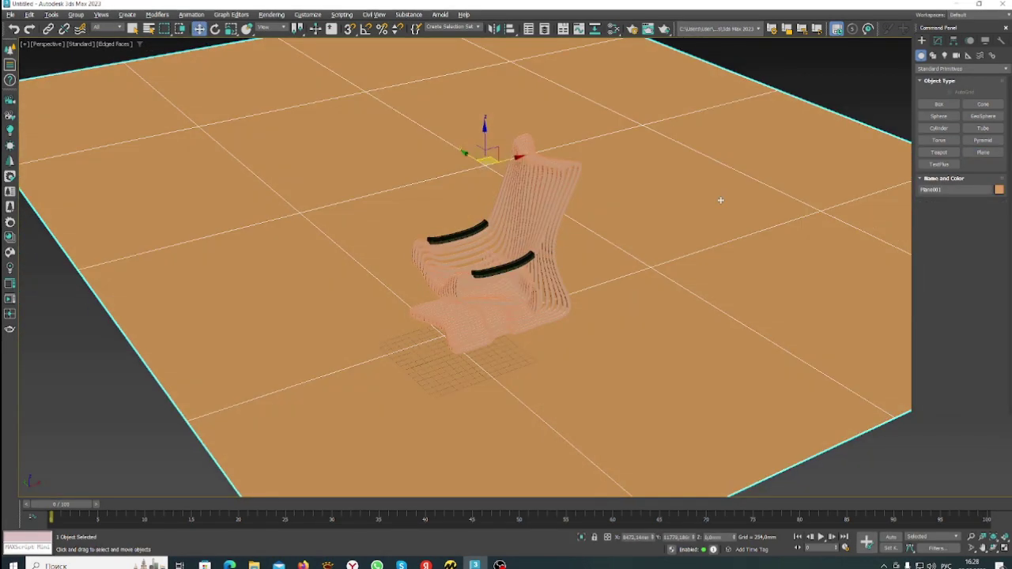
Finish creating the ground plane under the chair and set the chair's Chamfer modifier amount to 10 mm
right_click(720, 200)
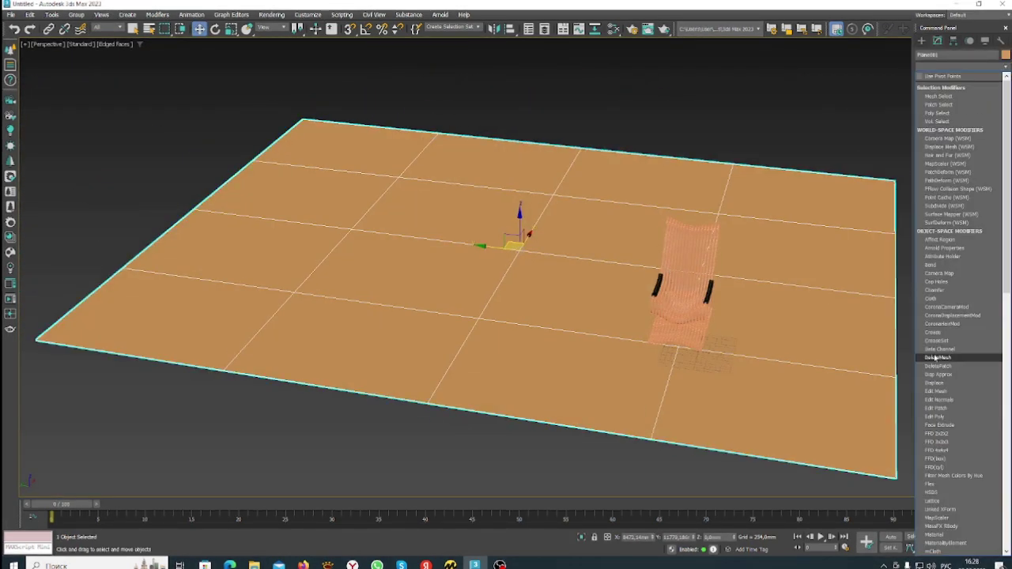
scroll(983, 185, down, 1)
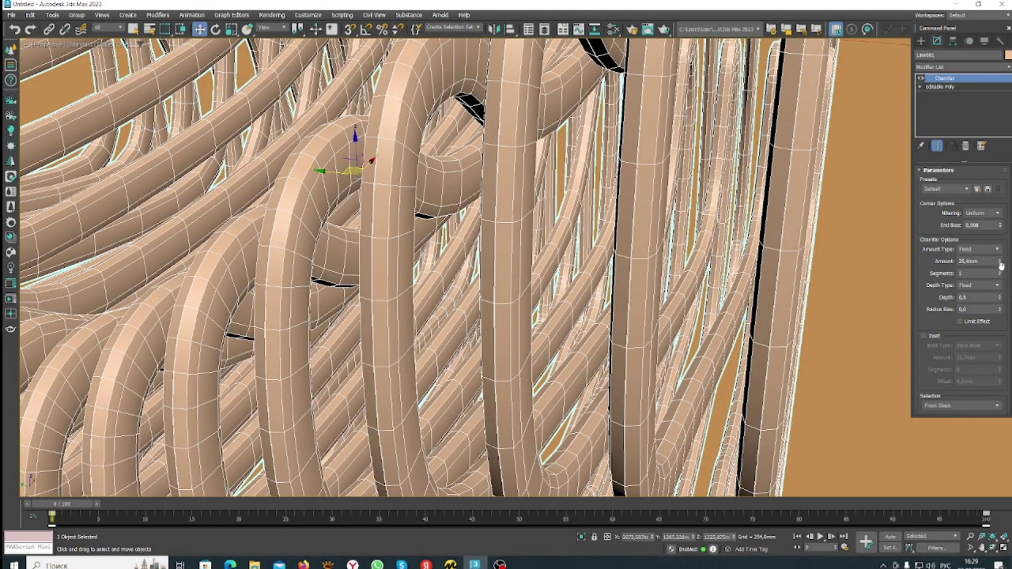
drag(1000, 264, 992, 263)
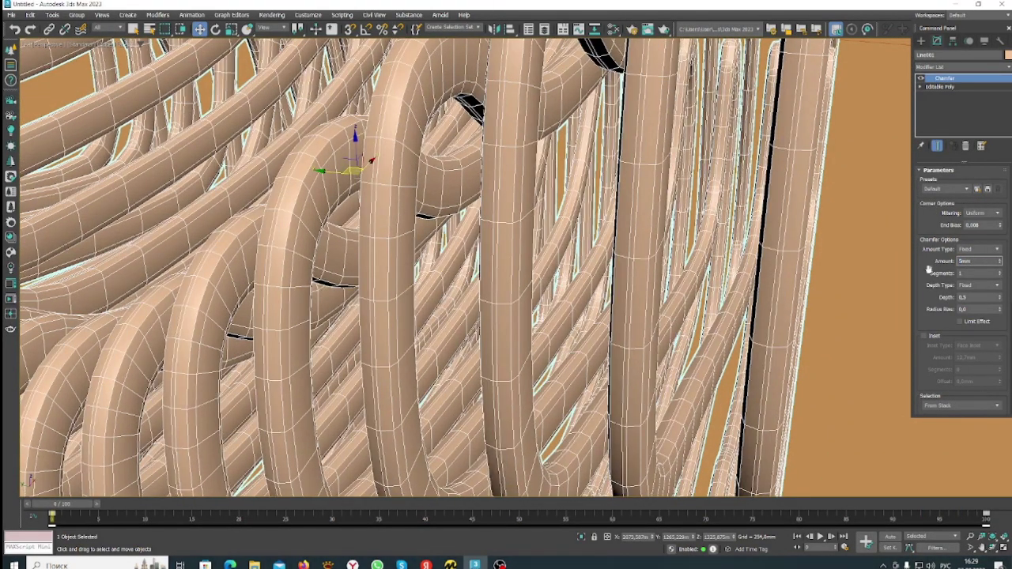
key(Return)
key(Return)
key(z)
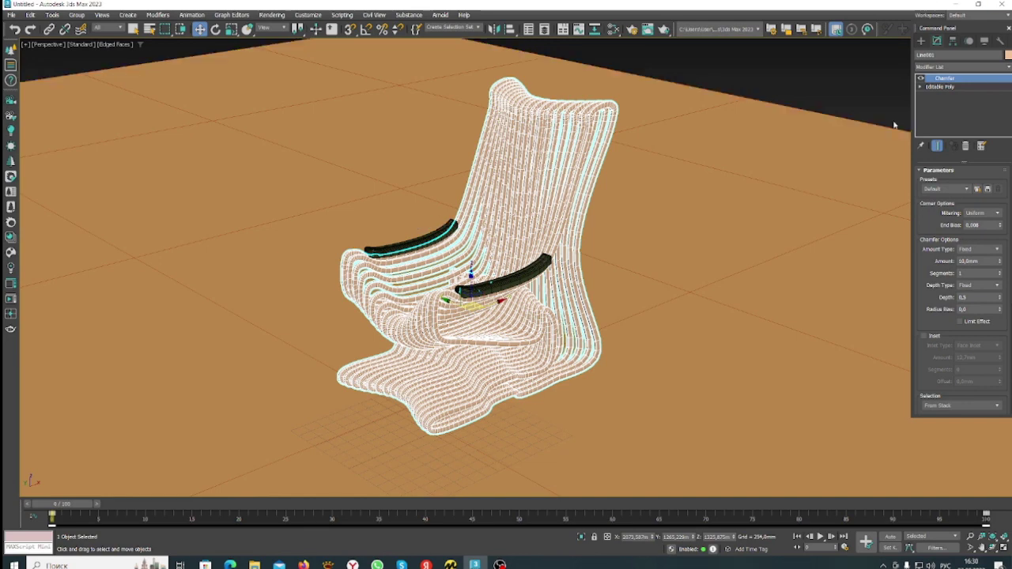
Raise the ground plane's rear vertex rows as an Editable Poly to form a curved backdrop behind the chair
alt+middle_drag(895, 125, 865, 248)
scroll(865, 249, down, 10)
right_click(498, 203)
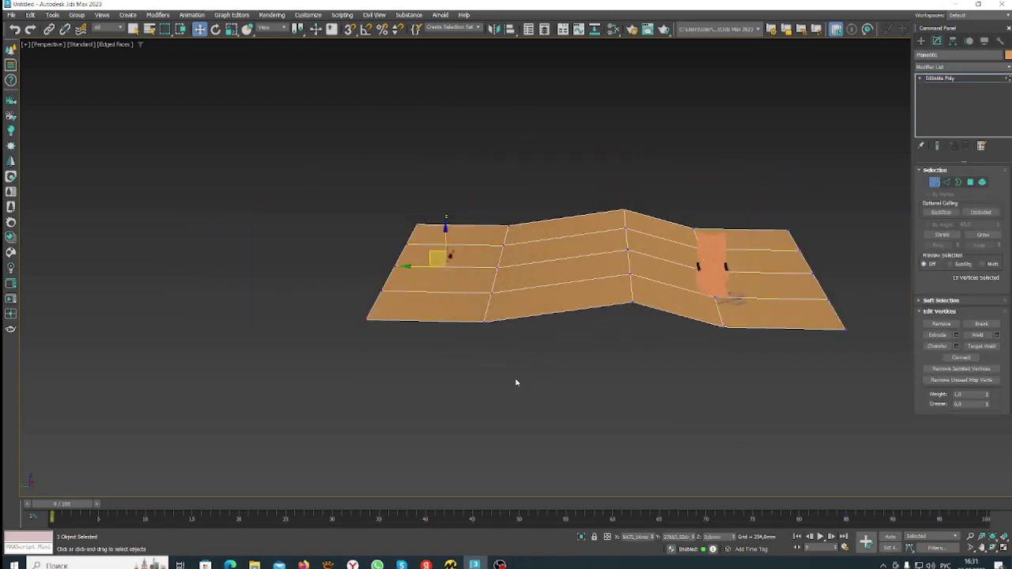
drag(445, 237, 464, 99)
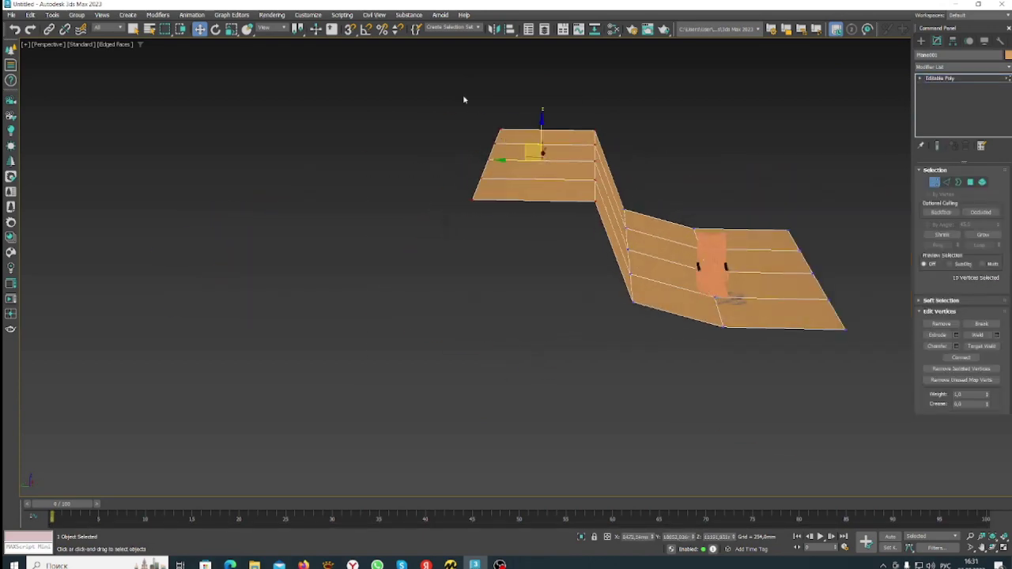
alt+middle_drag(573, 72, 585, 340)
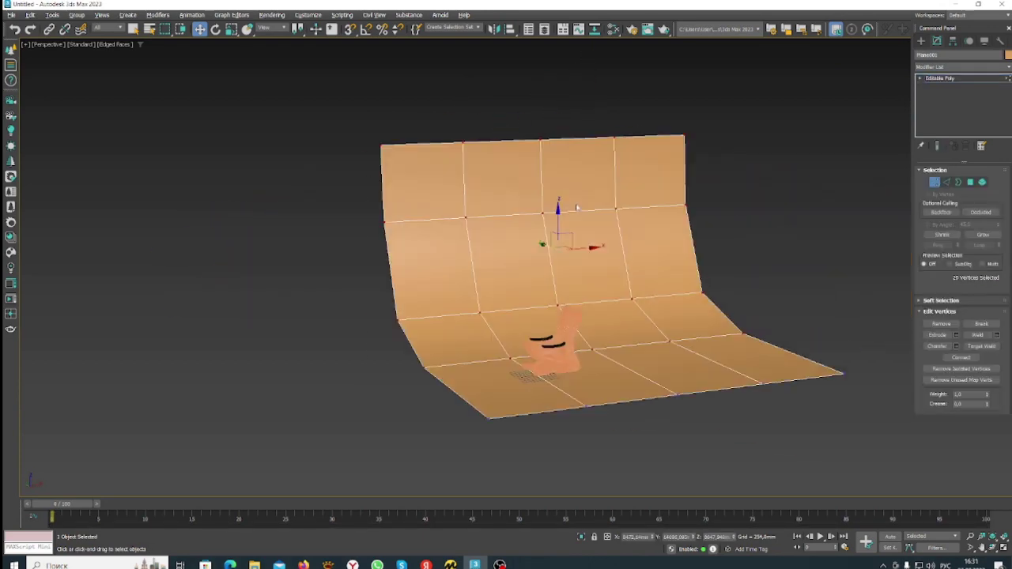
scroll(585, 340, down, 3)
scroll(567, 425, up, 8)
alt+middle_drag(568, 426, 554, 341)
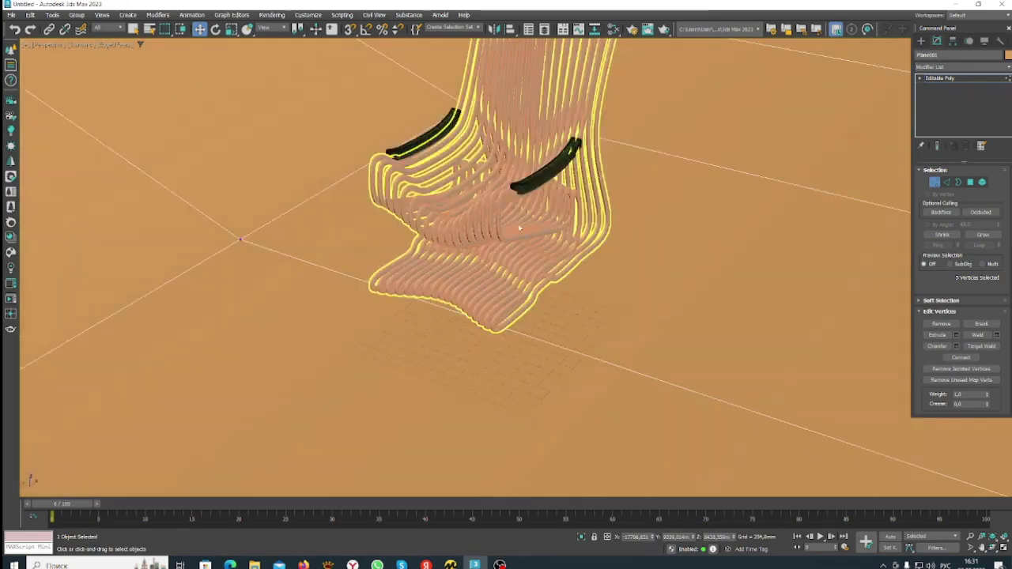
scroll(301, 167, down, 5)
key(6)
scroll(475, 300, up, 6)
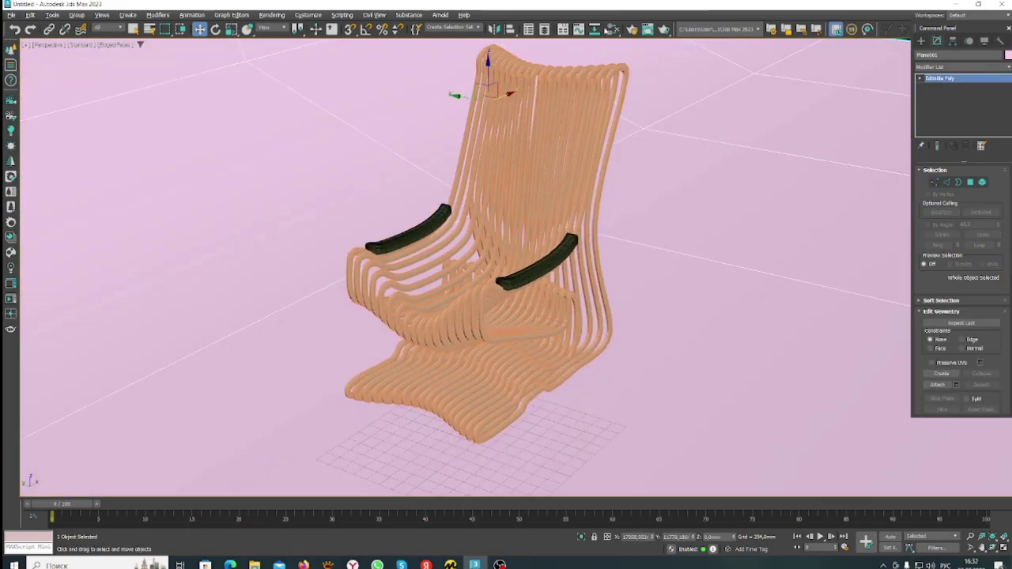
Open the material editor and switch from the Slate version to the compact one
click(613, 29)
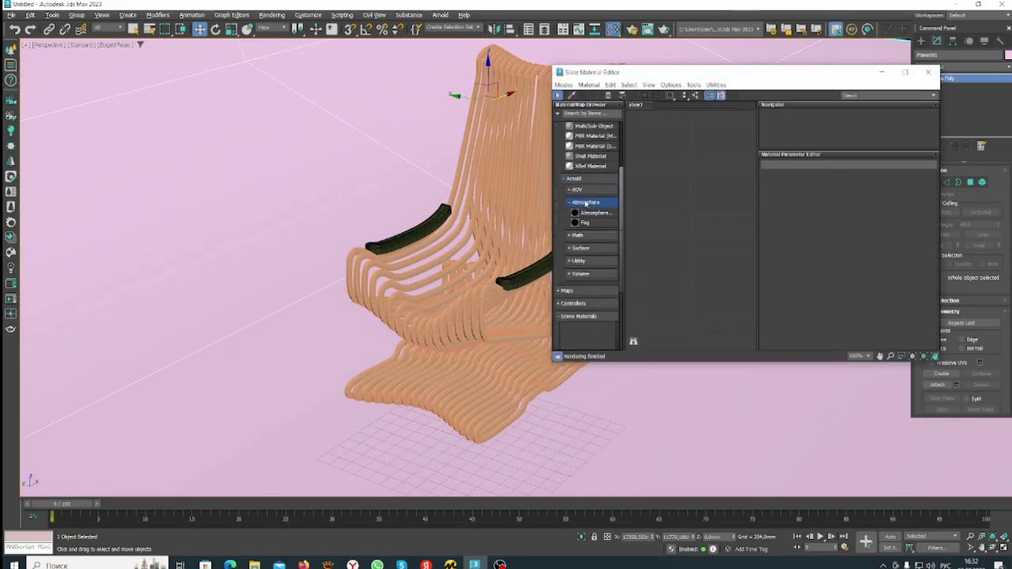
click(586, 202)
click(588, 228)
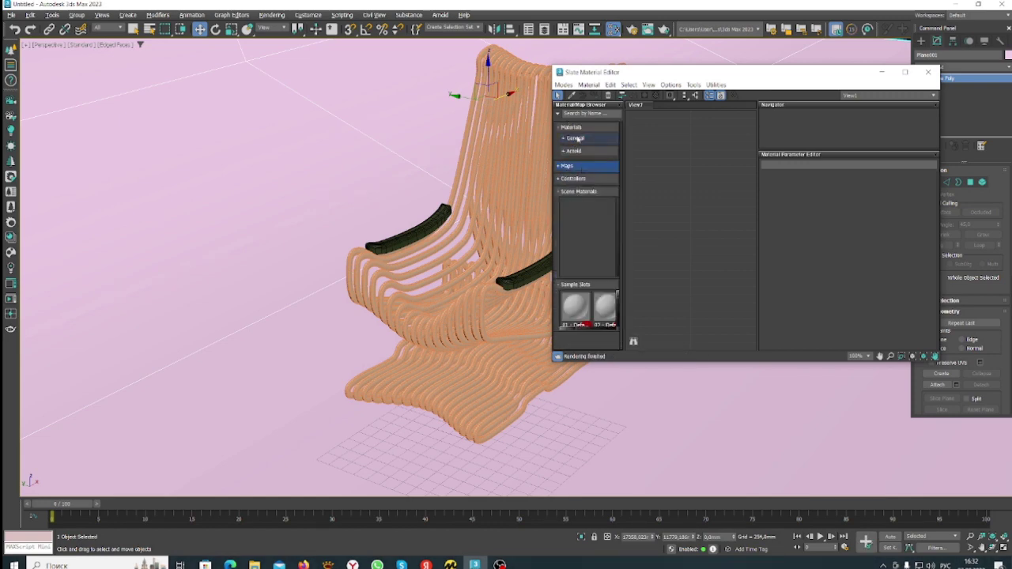
click(615, 31)
click(615, 61)
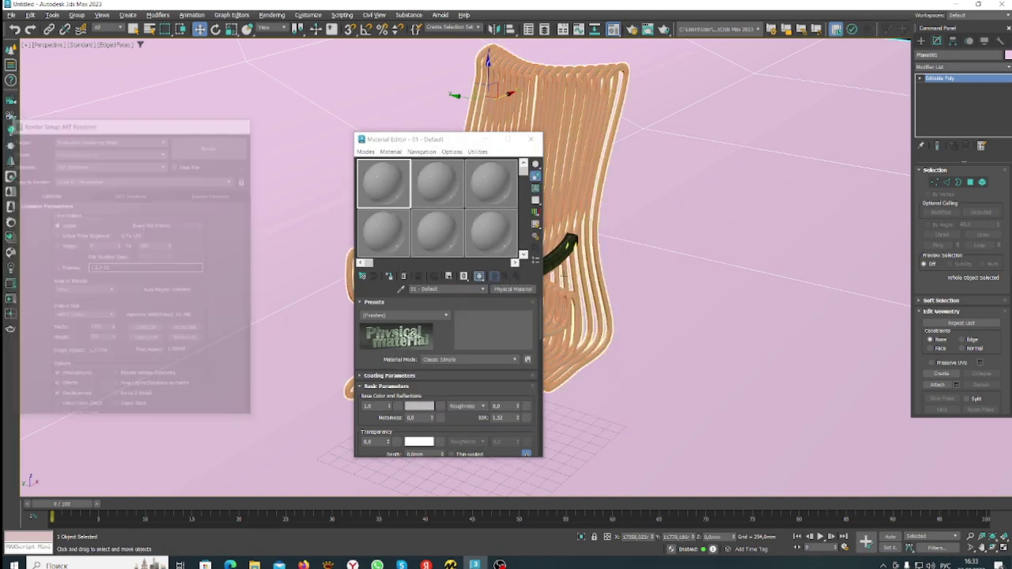
Load the Aluminum - Dark material from the Autodesk Material Library's Metal group into the first sample slot
click(512, 289)
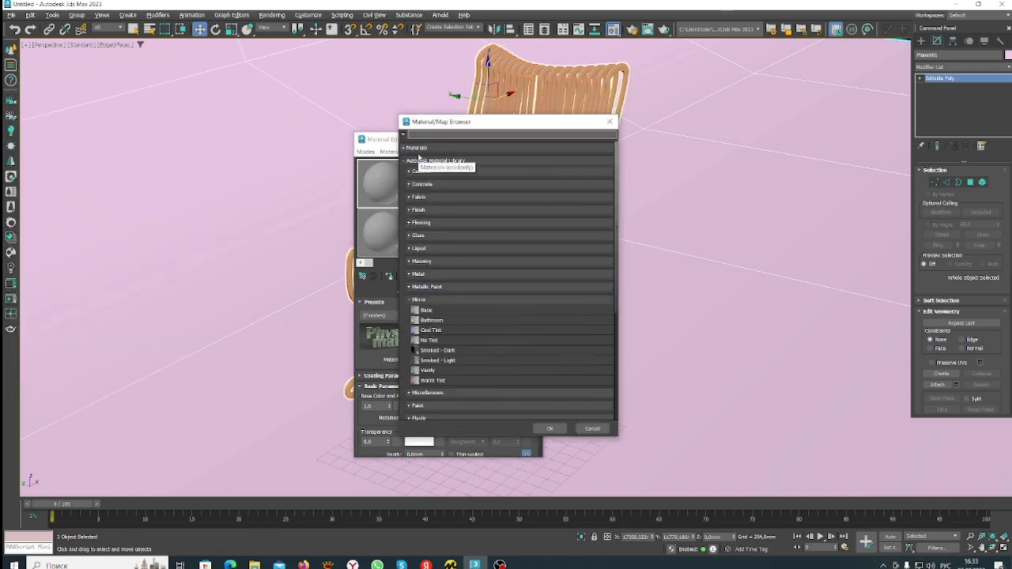
click(410, 149)
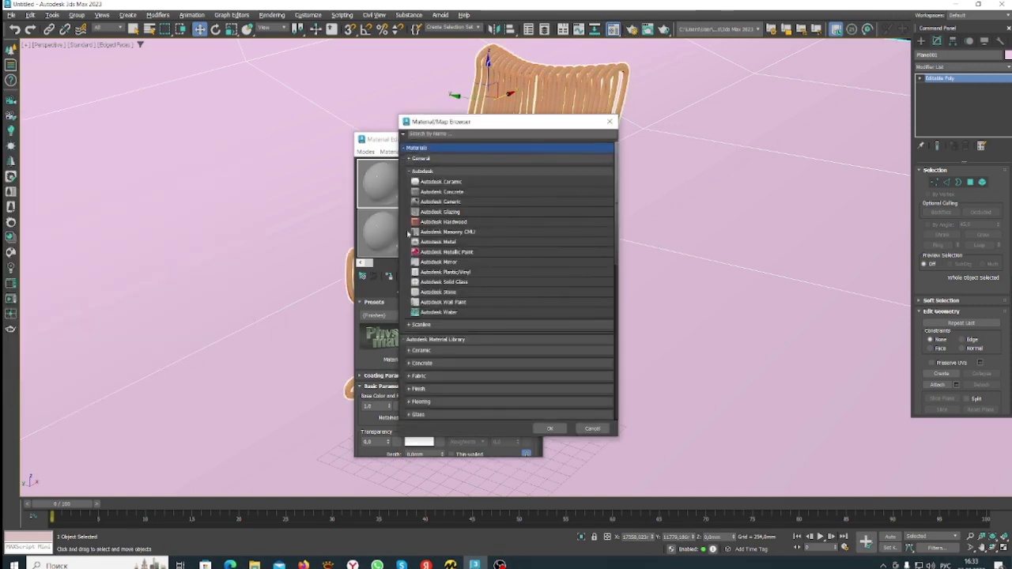
click(413, 158)
click(428, 287)
click(429, 287)
click(419, 313)
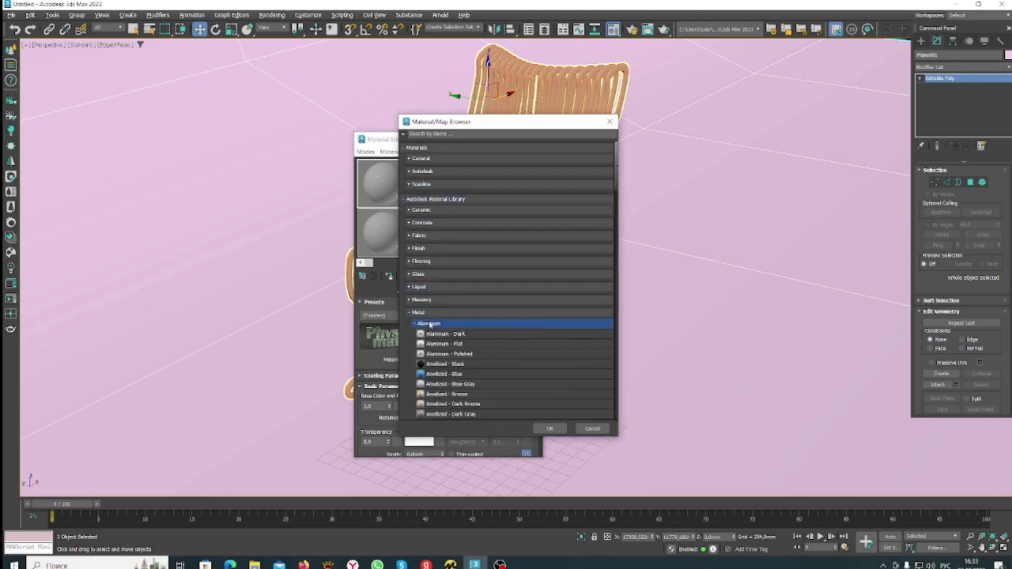
double_click(439, 335)
Replace the first sample slot's material with Smooth - Black leather from the library's Fabric group
click(506, 290)
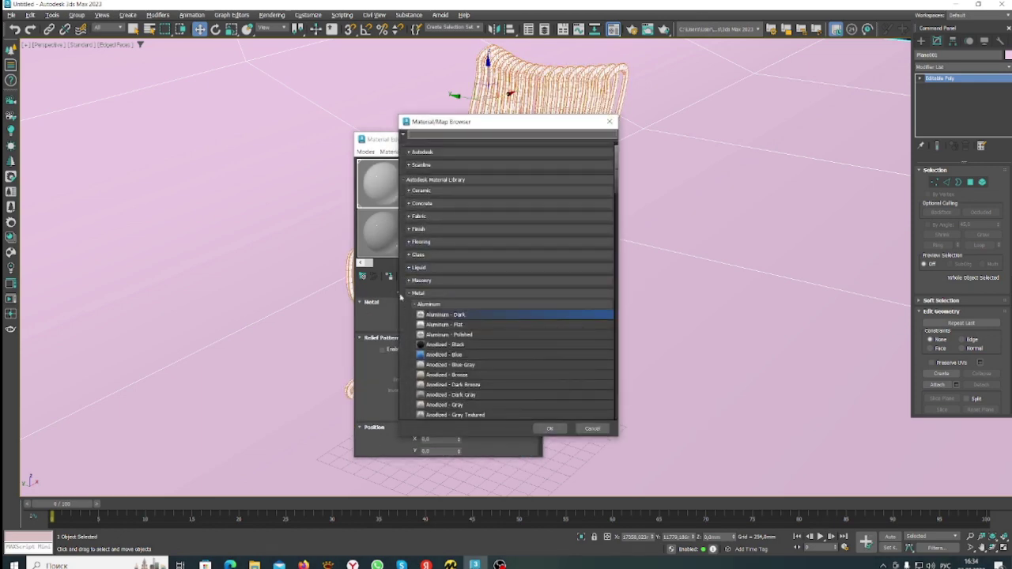
click(411, 292)
scroll(443, 292, down, 2)
click(437, 403)
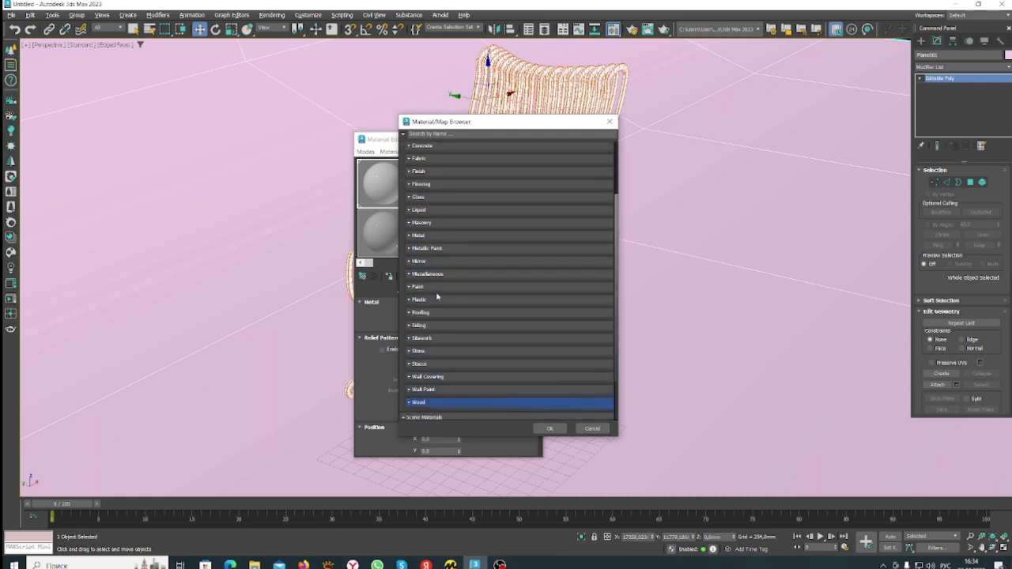
scroll(431, 261, up, 1)
click(423, 229)
click(428, 229)
click(423, 174)
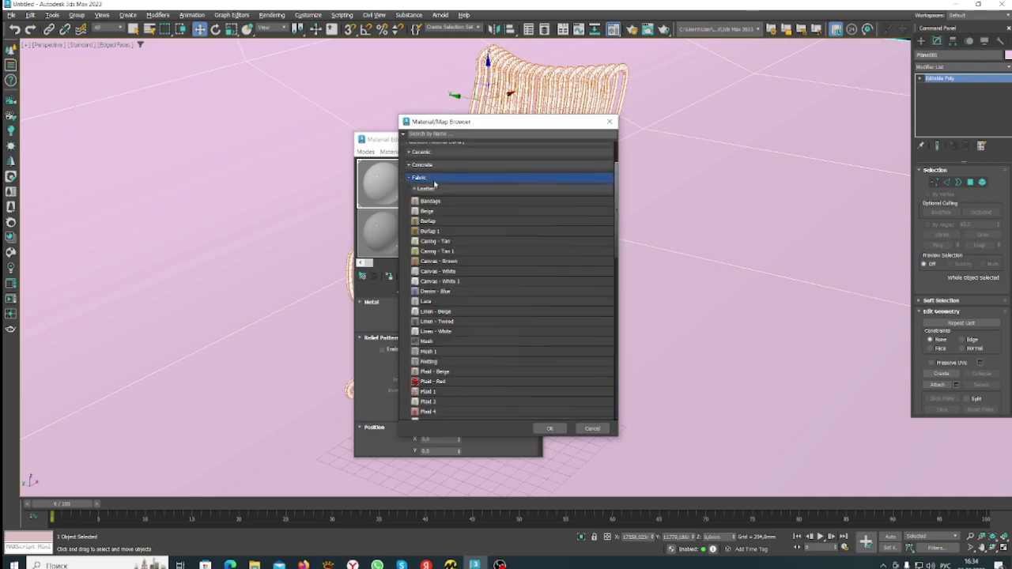
double_click(433, 272)
Load a dark finish from the library's Aluminum group into the second sample slot and browse metals for the third slot
click(512, 288)
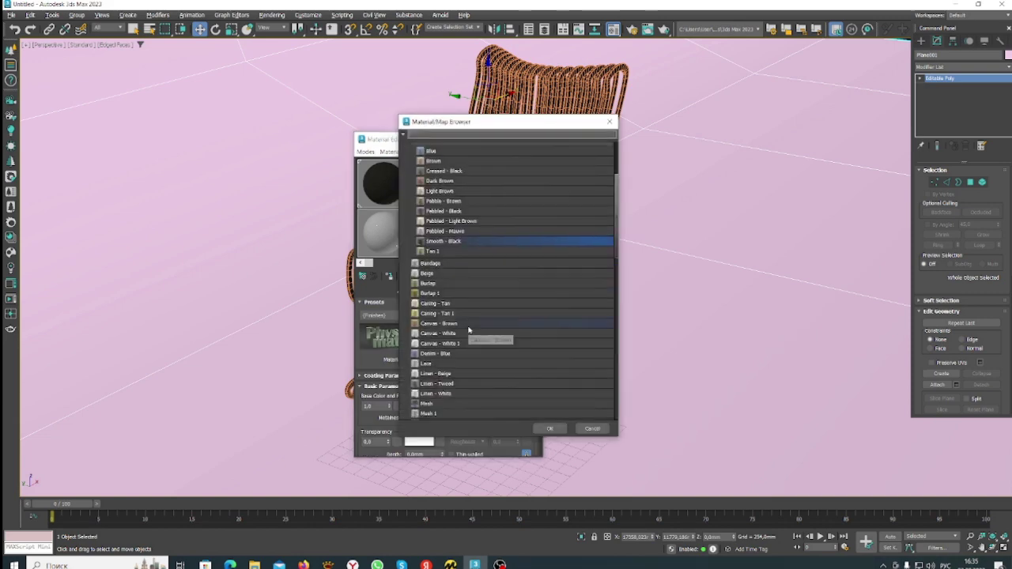
scroll(463, 348, down, 3)
click(427, 208)
scroll(454, 355, down, 1)
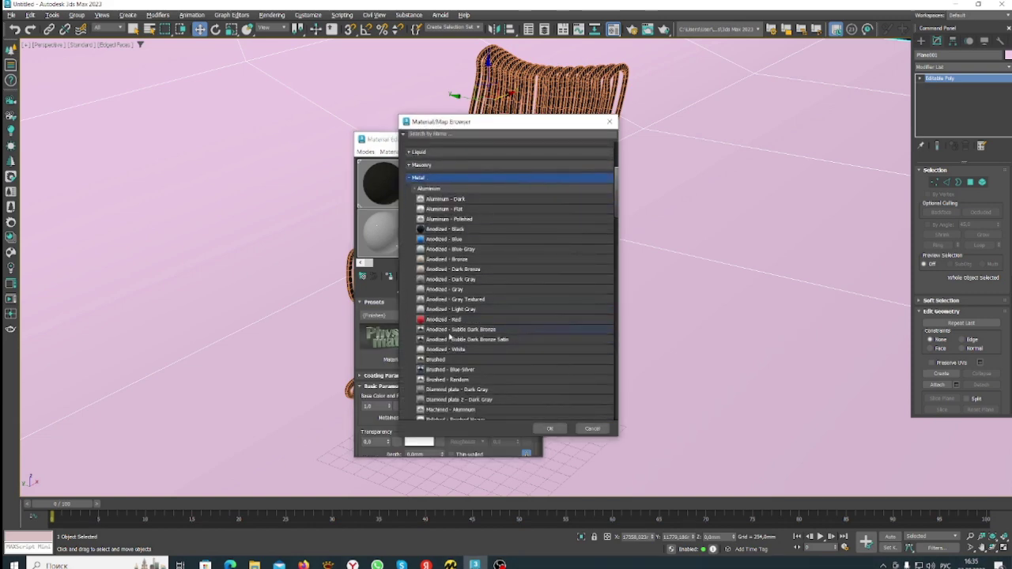
double_click(454, 387)
click(601, 327)
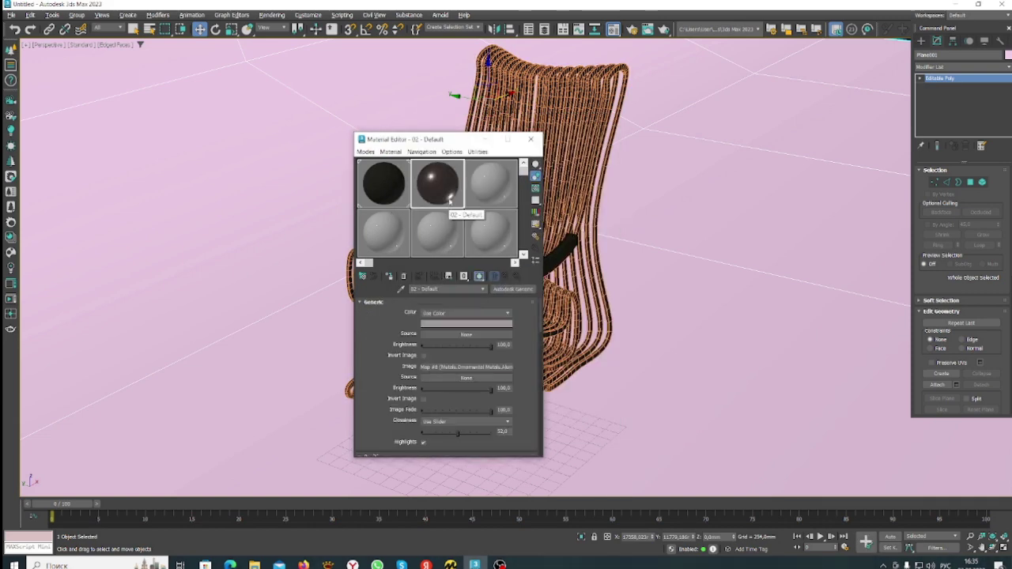
click(491, 183)
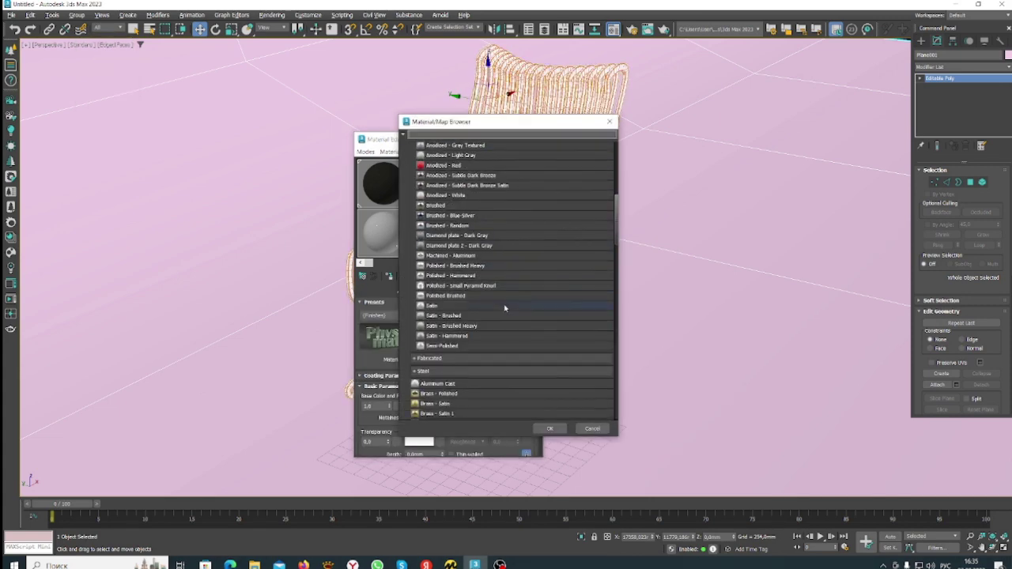
double_click(439, 360)
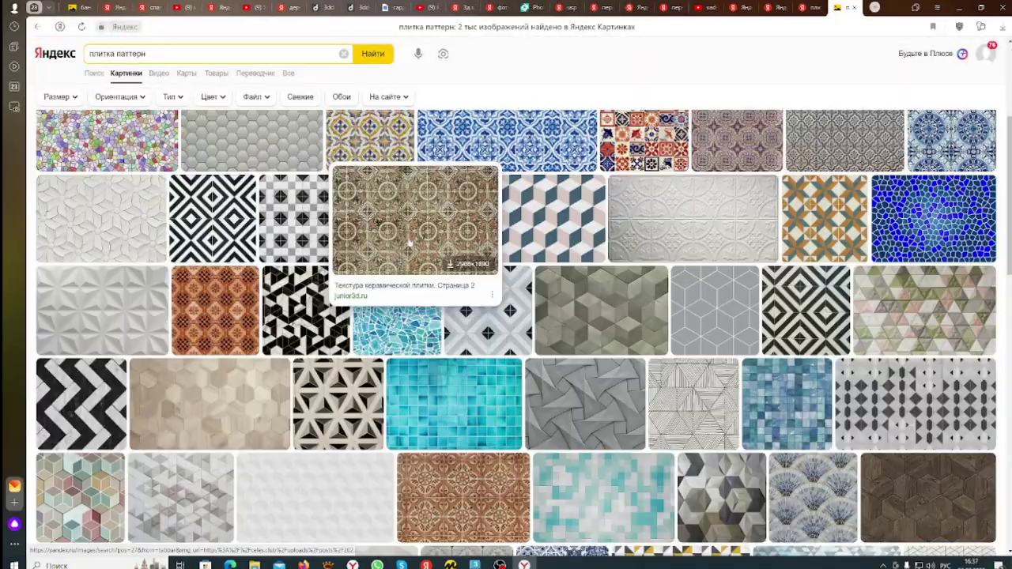
Search Yandex Images for "штукатурка белая паттерн" and open a light plaster texture image
scroll(408, 244, down, 10)
scroll(409, 243, down, 5)
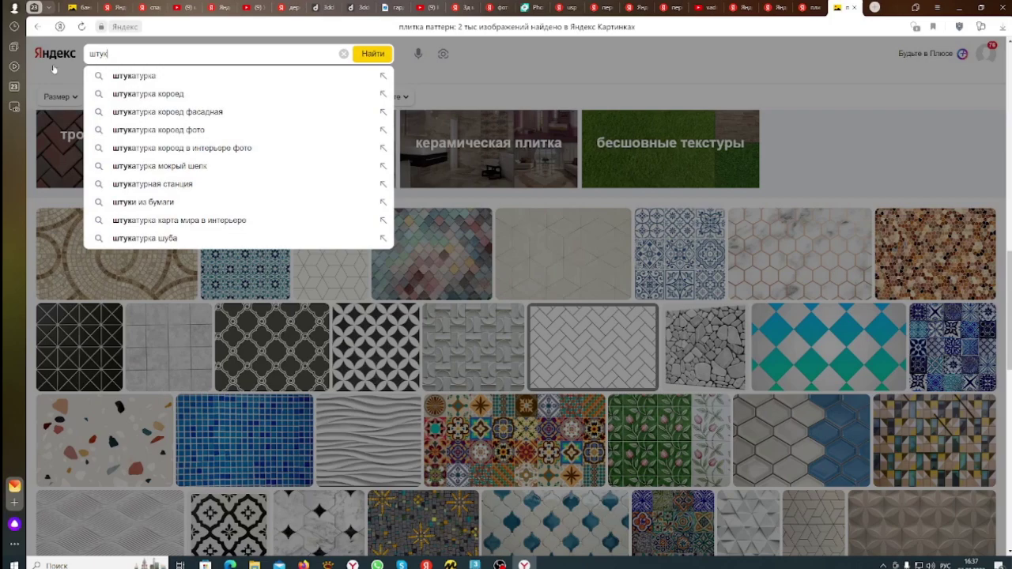
text(турка белая )
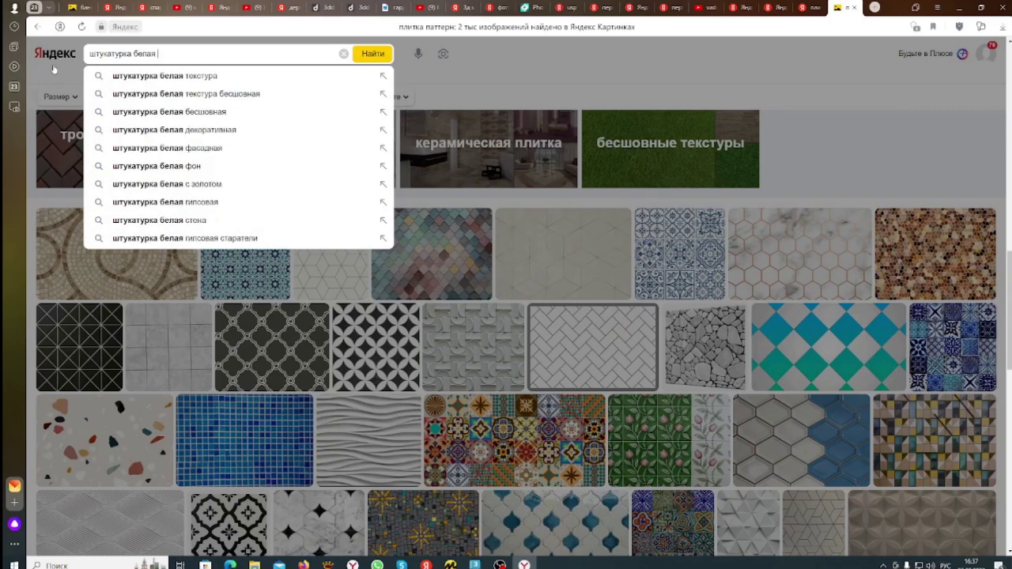
text(паттерн)
key(Return)
scroll(910, 198, down, 3)
scroll(538, 206, up, 3)
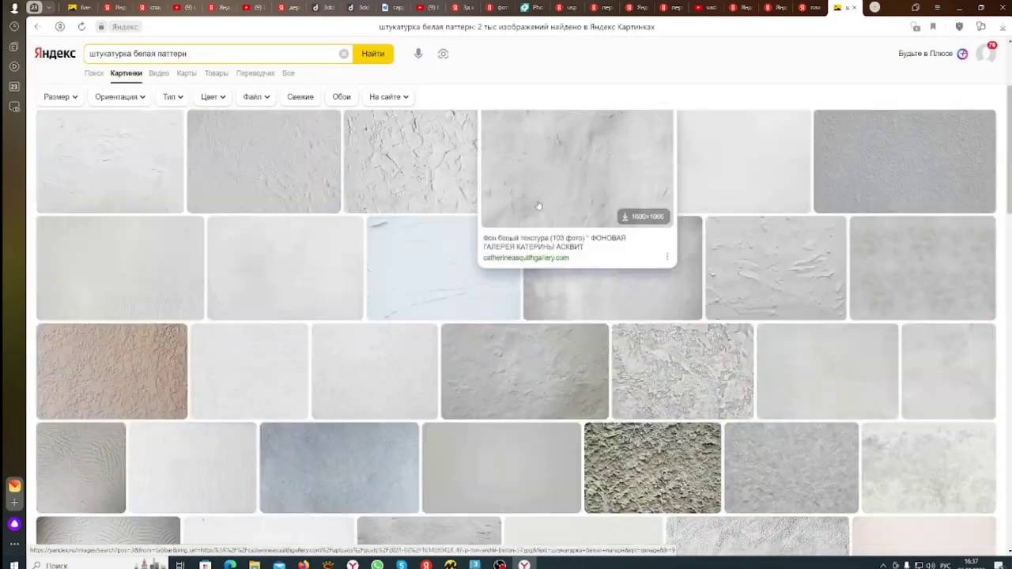
click(539, 206)
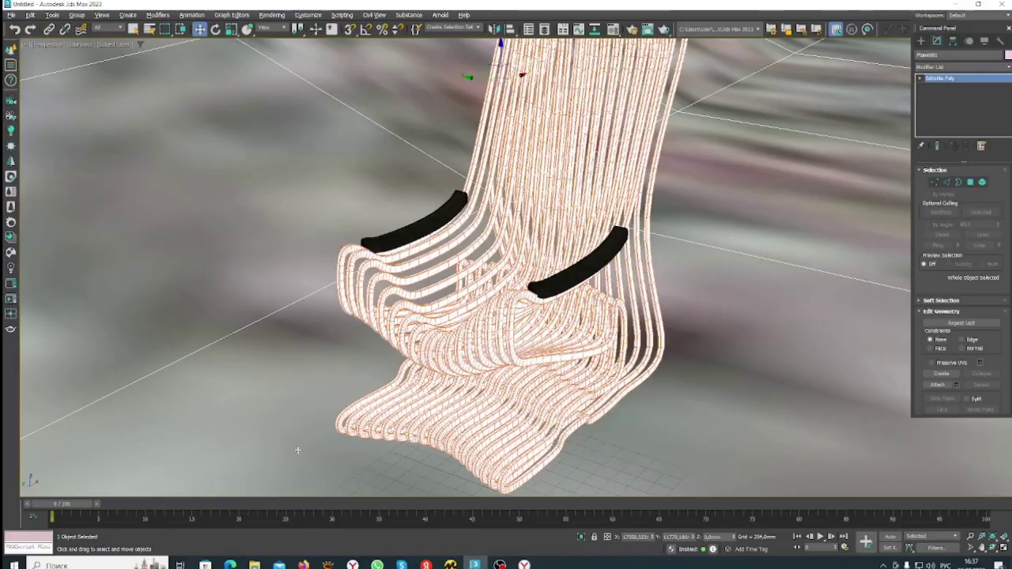
Apply a Physical Material with the plaster bitmap as its base color map to the backdrop, with U and V tiling of 5
key(m)
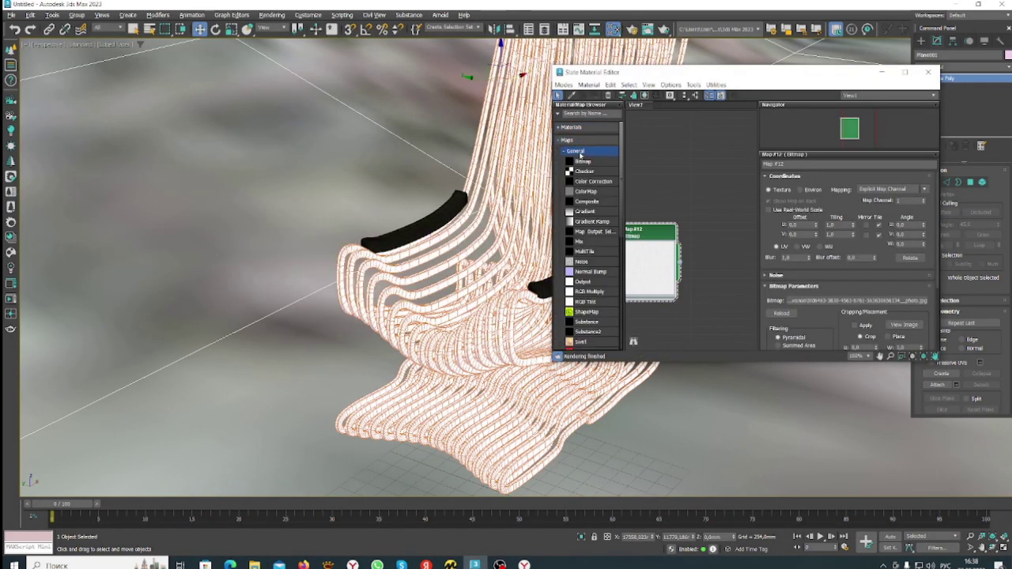
drag(581, 150, 676, 162)
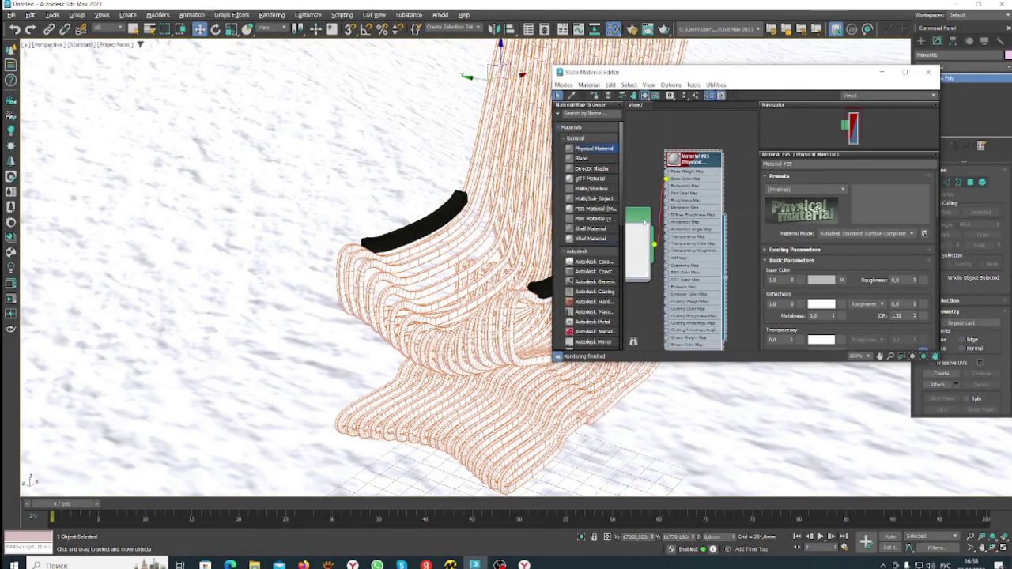
click(845, 229)
text(5)
click(840, 234)
text(5)
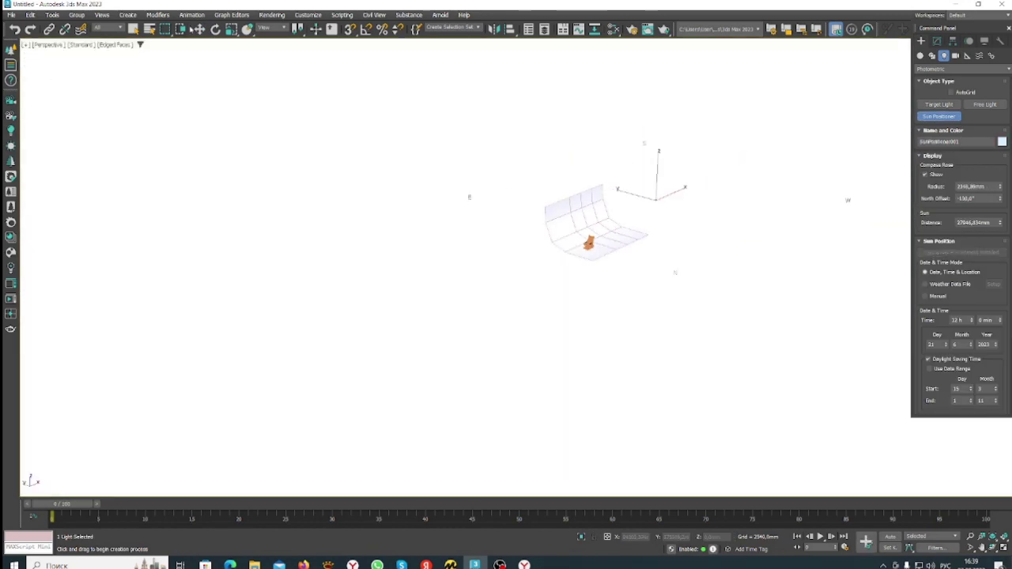
Try lighting the chair with a targeted Arnold light and render a test image
key(w)
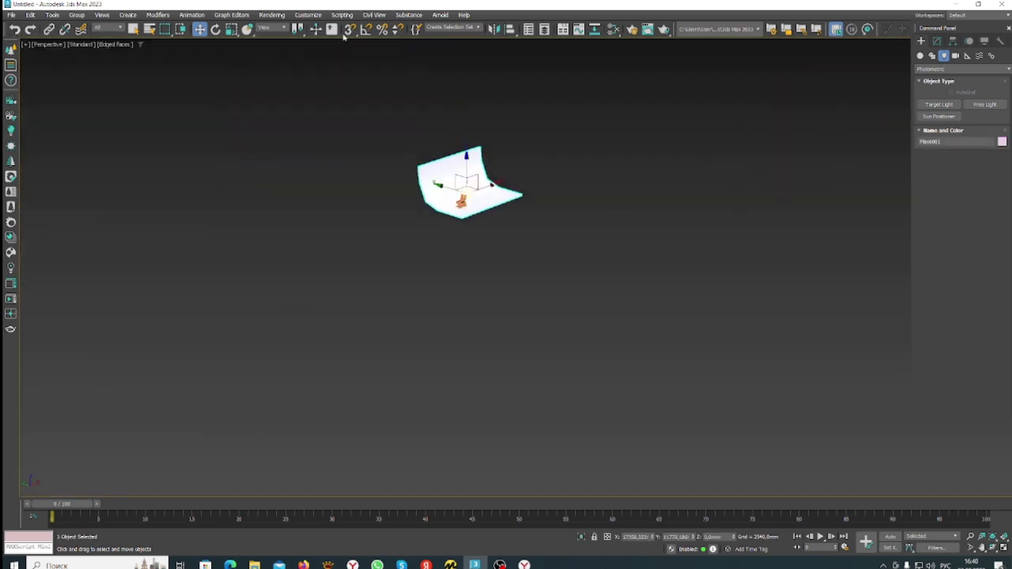
click(272, 14)
click(308, 154)
scroll(358, 184, down, 3)
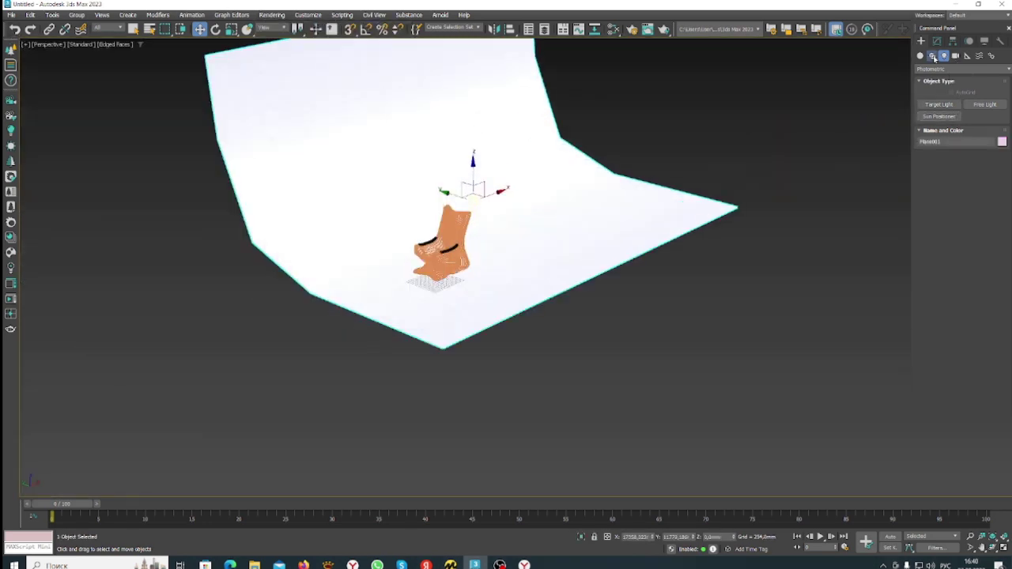
scroll(887, 117, down, 3)
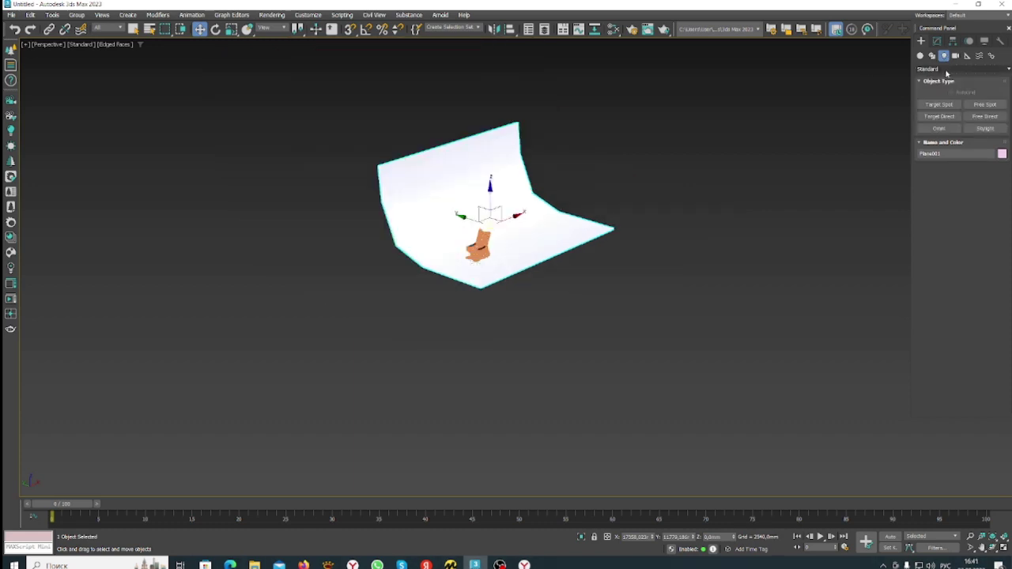
click(985, 103)
drag(826, 95, 698, 149)
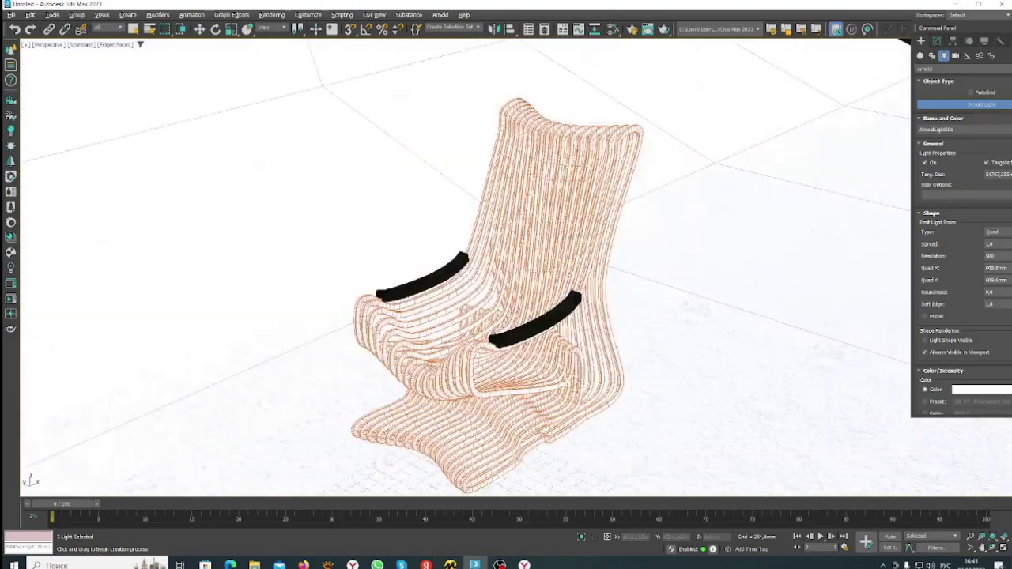
click(272, 14)
click(281, 33)
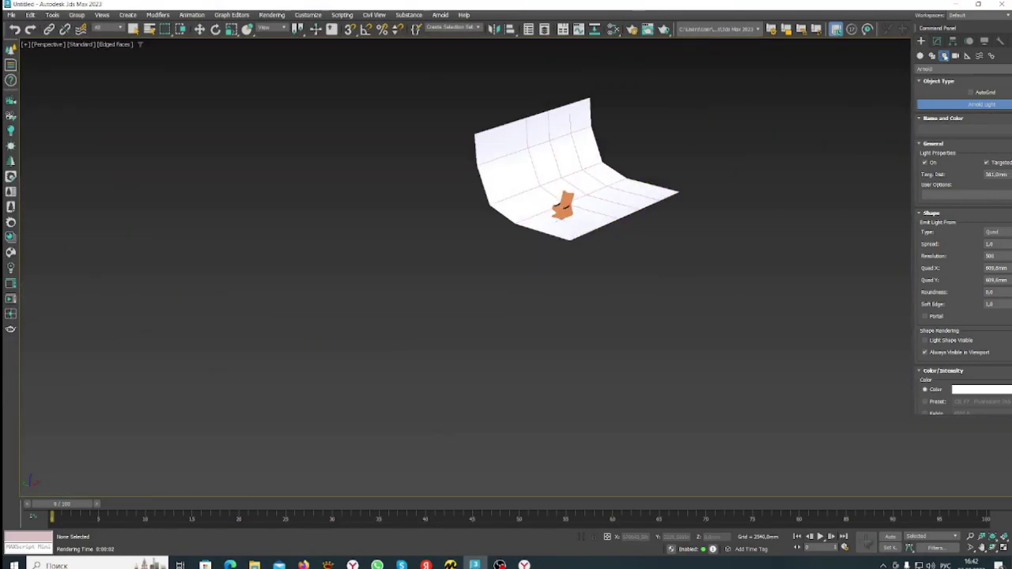
Place a free photometric light beside the backdrop and switch the viewport to High Quality
click(987, 106)
click(475, 309)
click(710, 135)
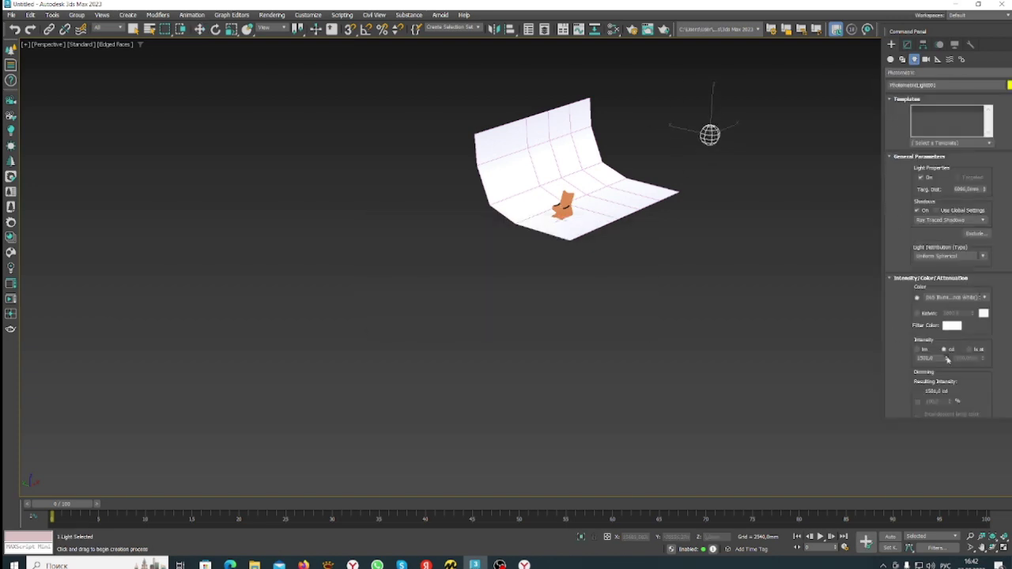
click(36, 44)
click(102, 45)
click(135, 66)
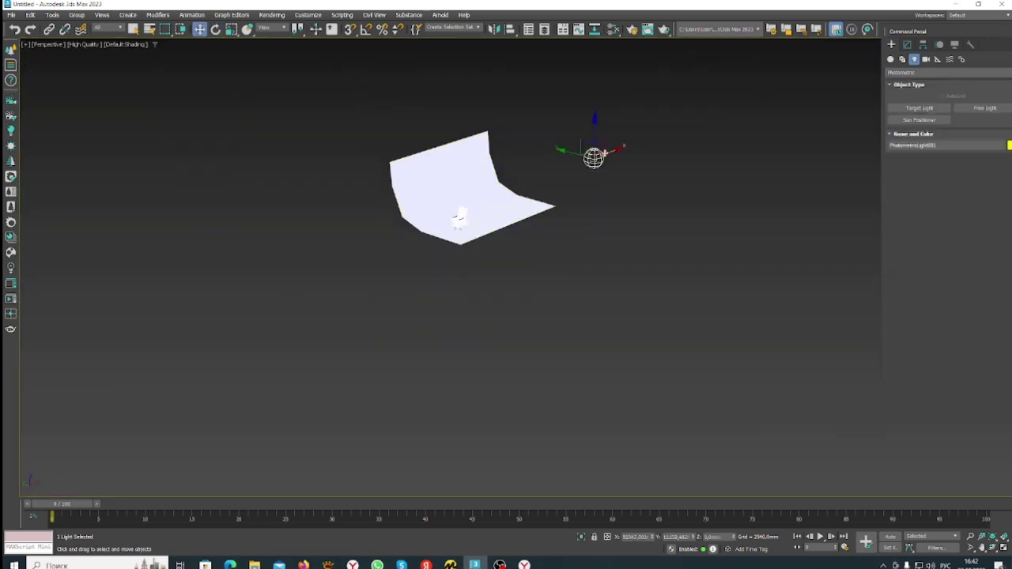
Reposition and brighten the free light in front of the backdrop and render a test image of the chair
scroll(532, 230, up, 10)
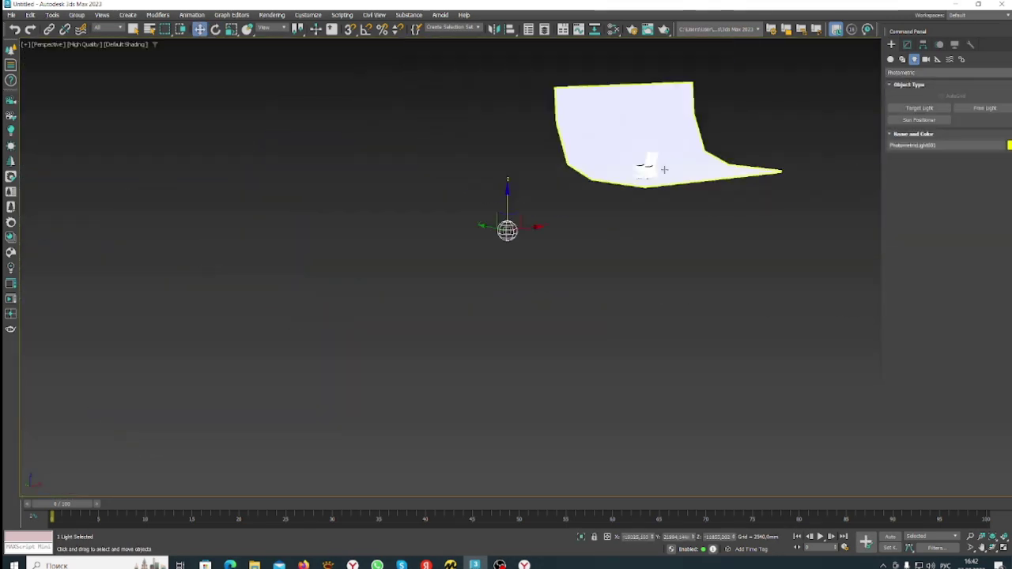
scroll(637, 327, up, 3)
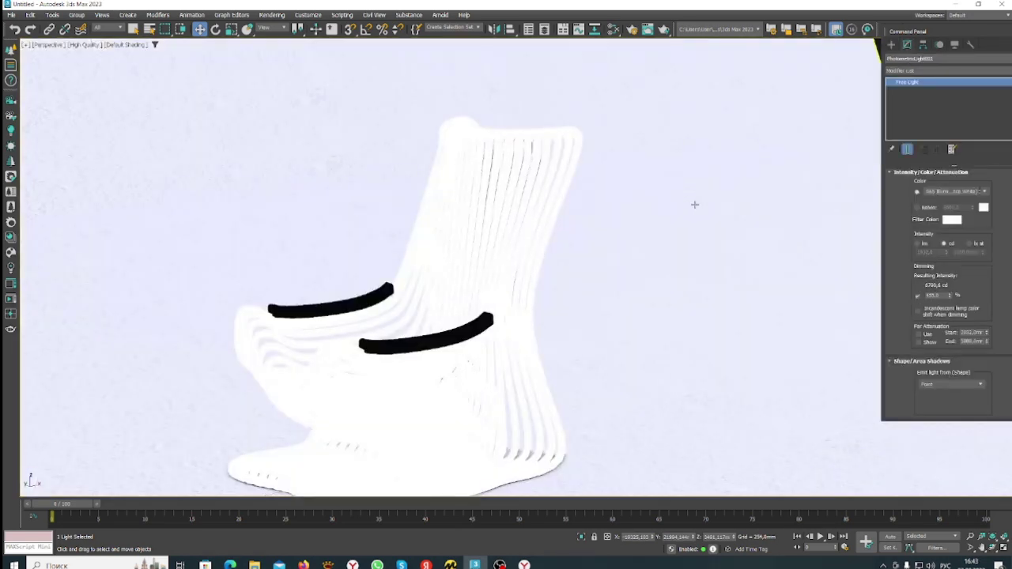
click(271, 15)
click(285, 40)
key(Return)
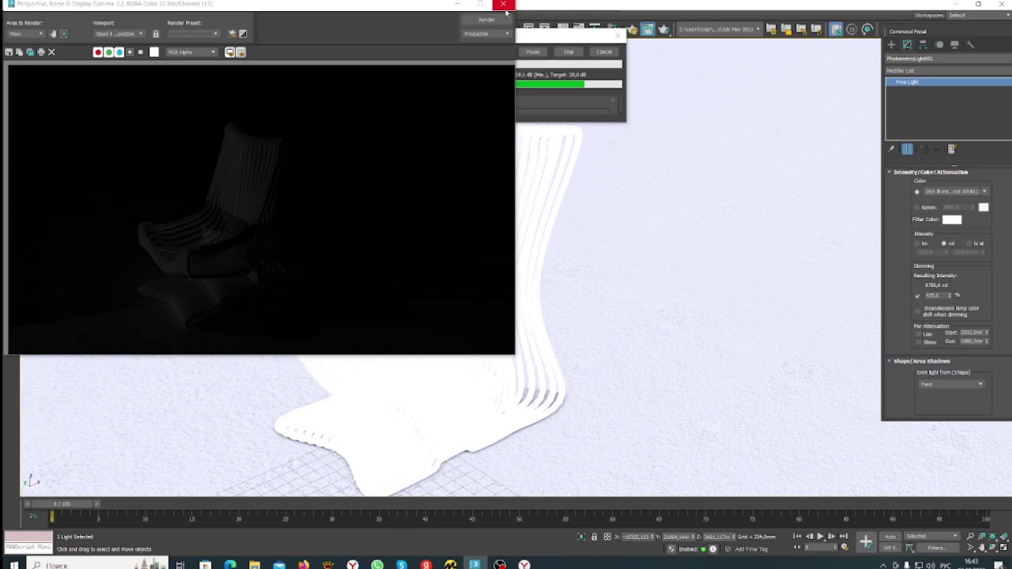
click(504, 5)
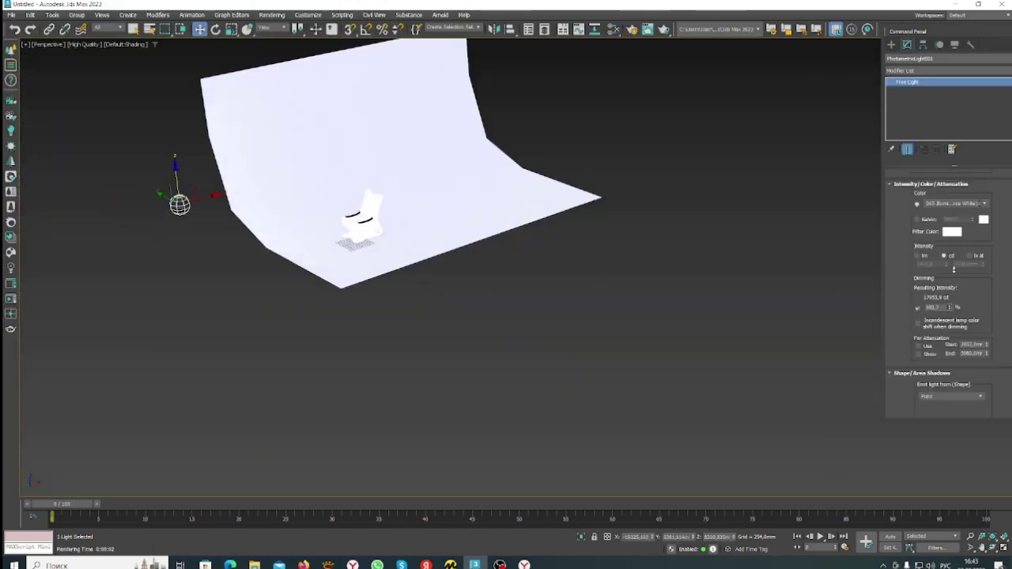
Try adding a Sun Positioner to the scene and render another test image of the chair
click(718, 198)
click(918, 119)
drag(746, 187, 638, 321)
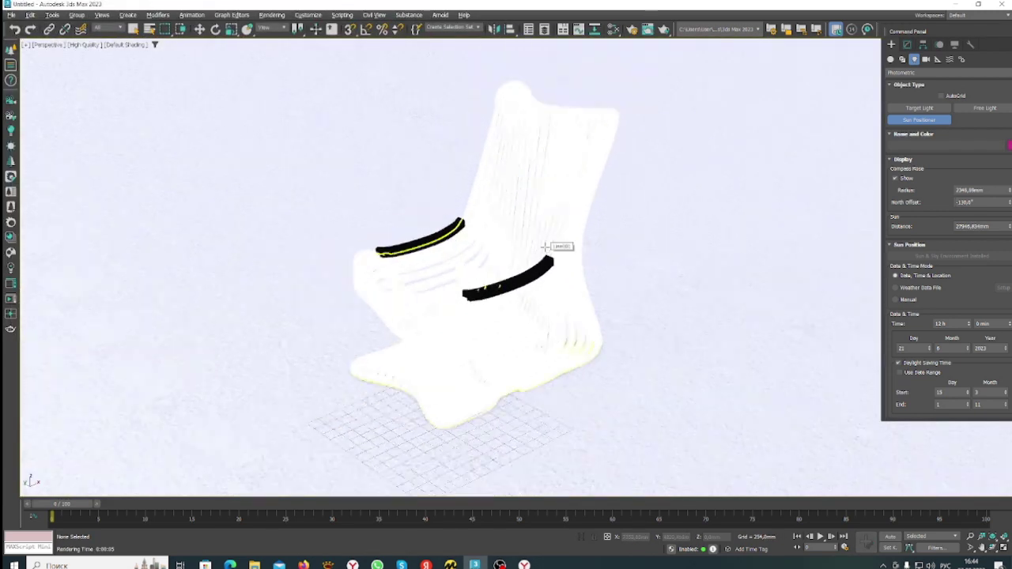
key(shift+q)
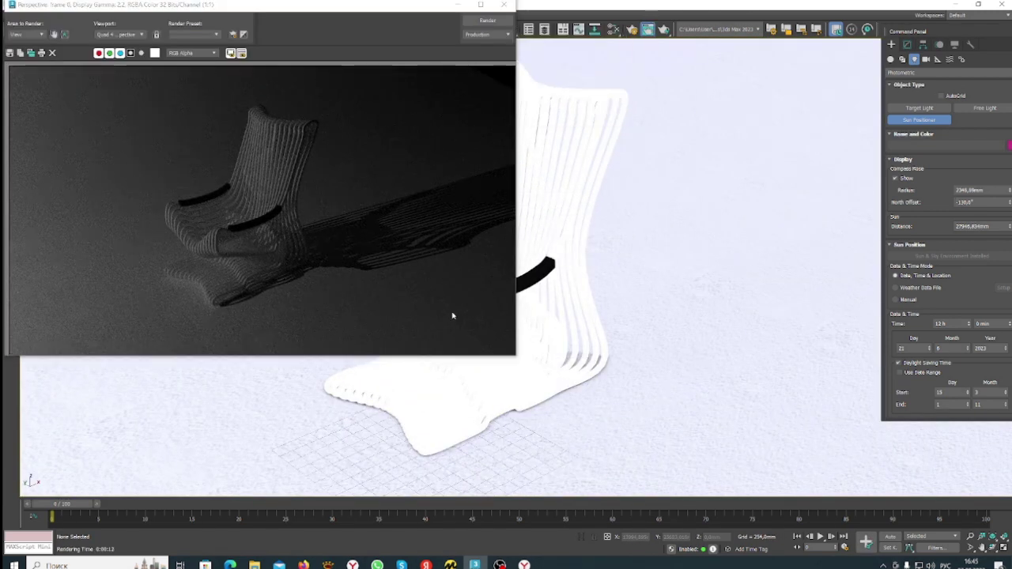
click(504, 5)
Delete the Andiroba wood node from the Slate view and apply a lighter library wood to the chair ribs
key(m)
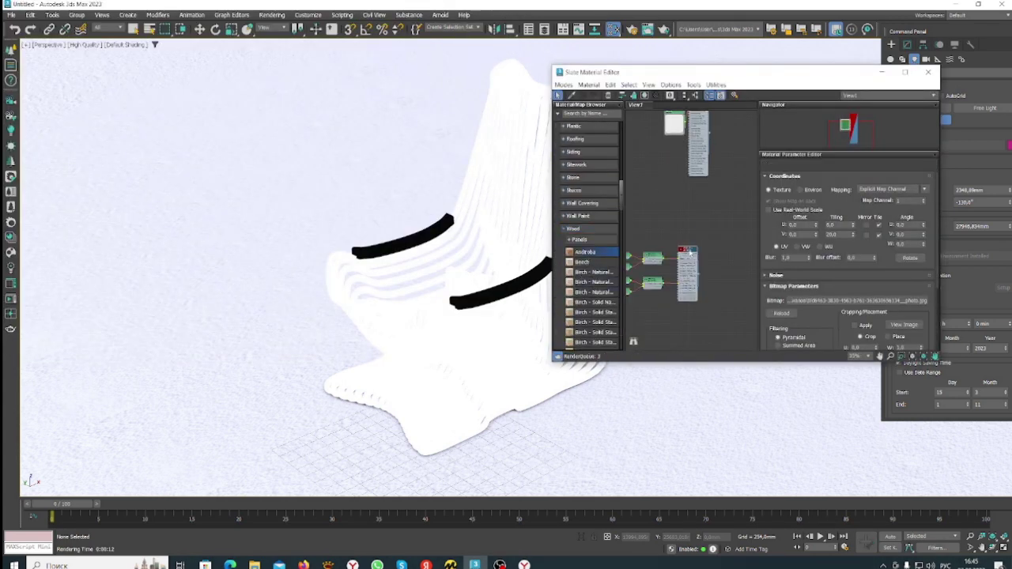
double_click(688, 251)
scroll(688, 252, up, 5)
key(Delete)
scroll(592, 301, down, 5)
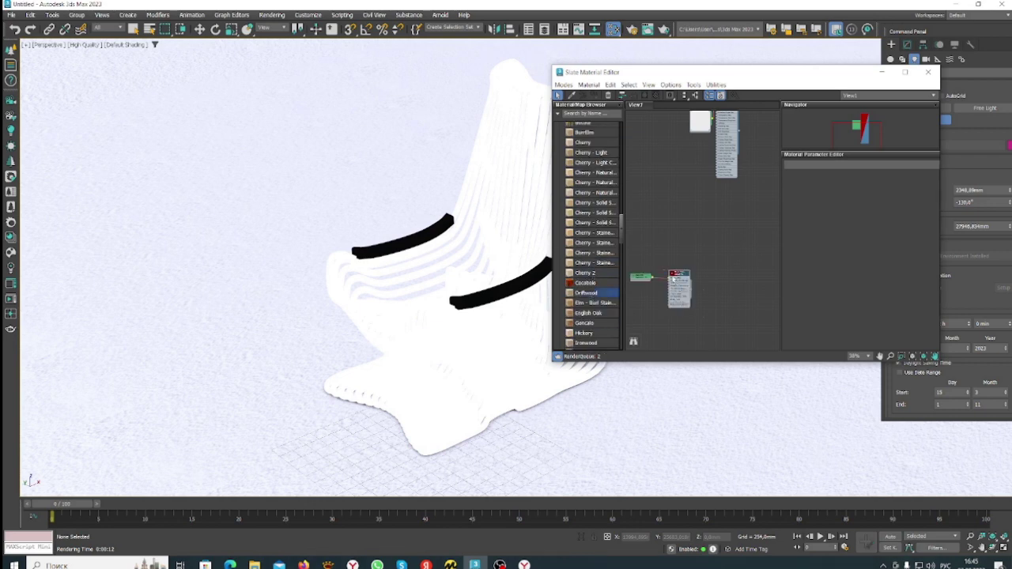
scroll(592, 301, down, 5)
drag(593, 317, 474, 238)
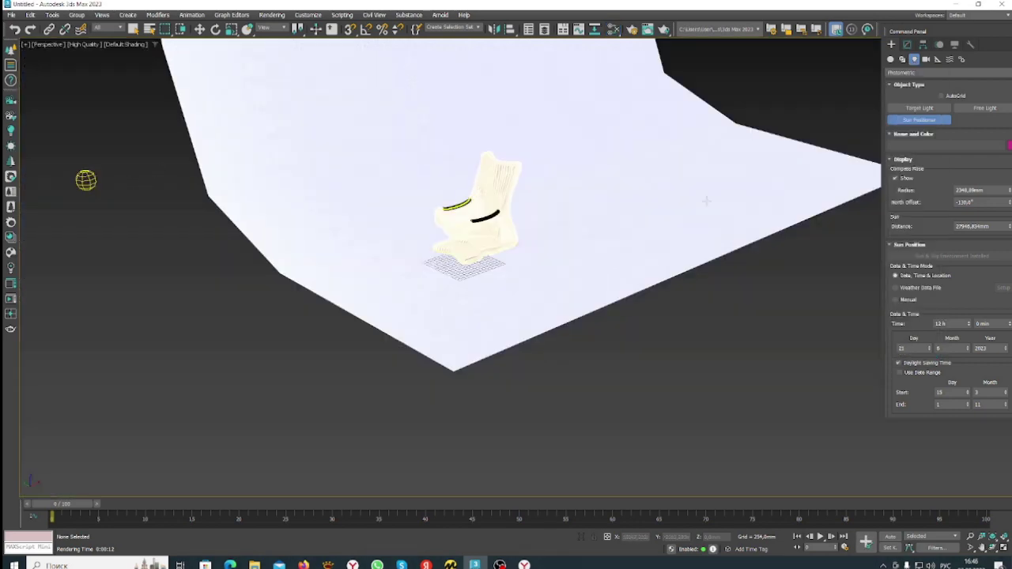
Select the existing free light beside the backdrop and raise its dimming percentage to brighten it
click(985, 107)
click(85, 180)
click(907, 45)
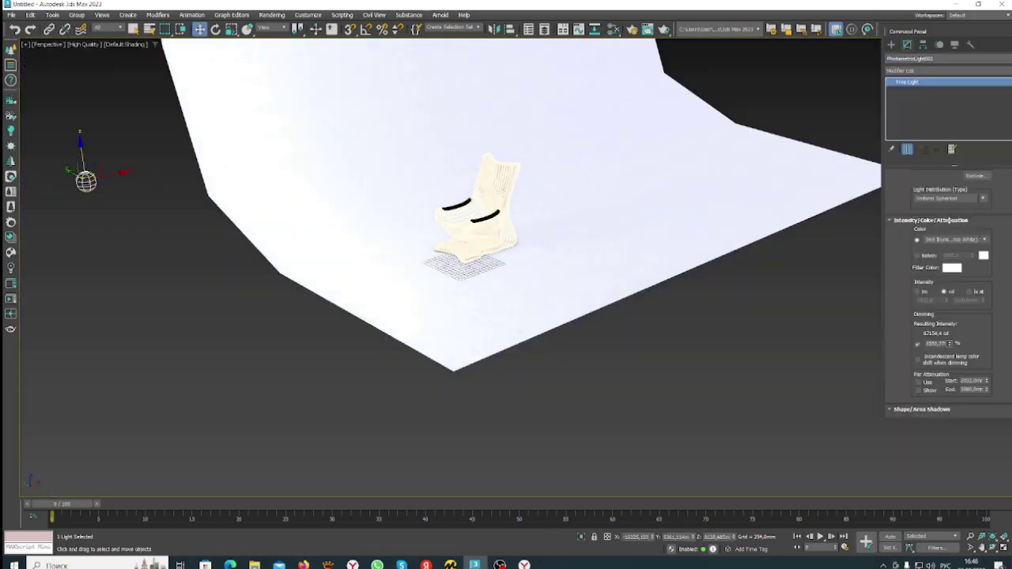
Frame the chair more closely in the perspective view and render a test image of it
key(ctrl+alt+z)
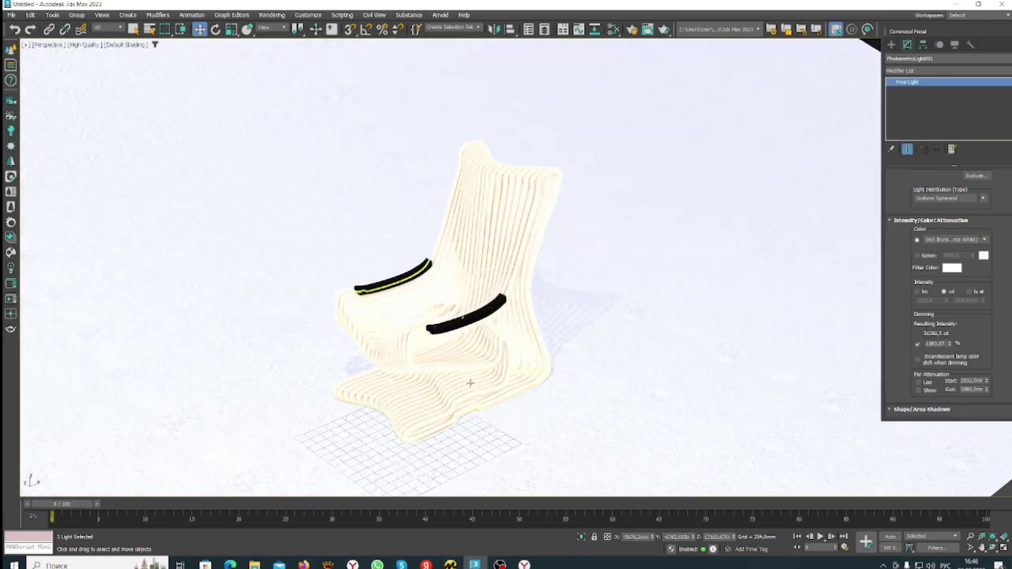
scroll(426, 196, up, 3)
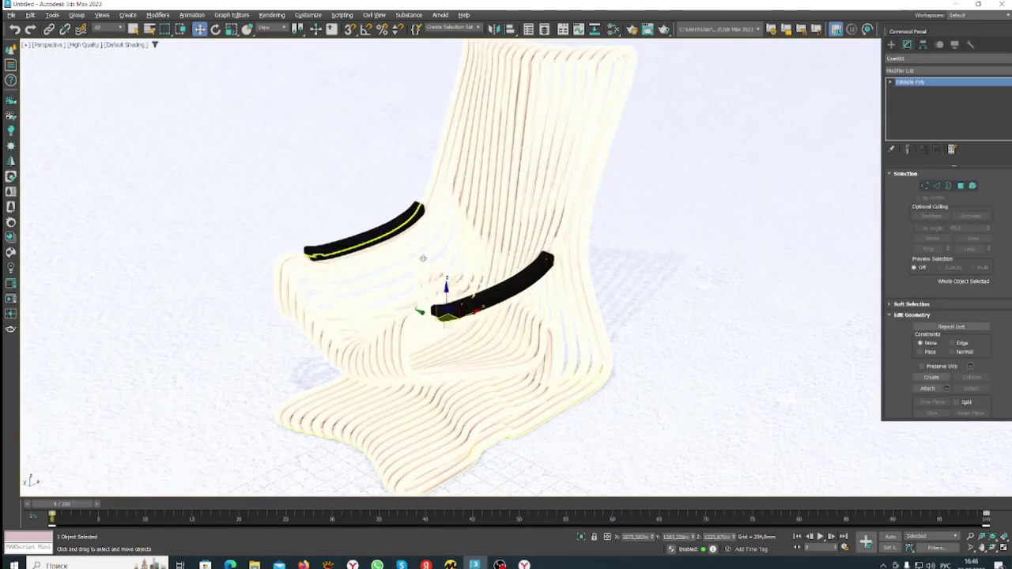
click(271, 14)
click(265, 26)
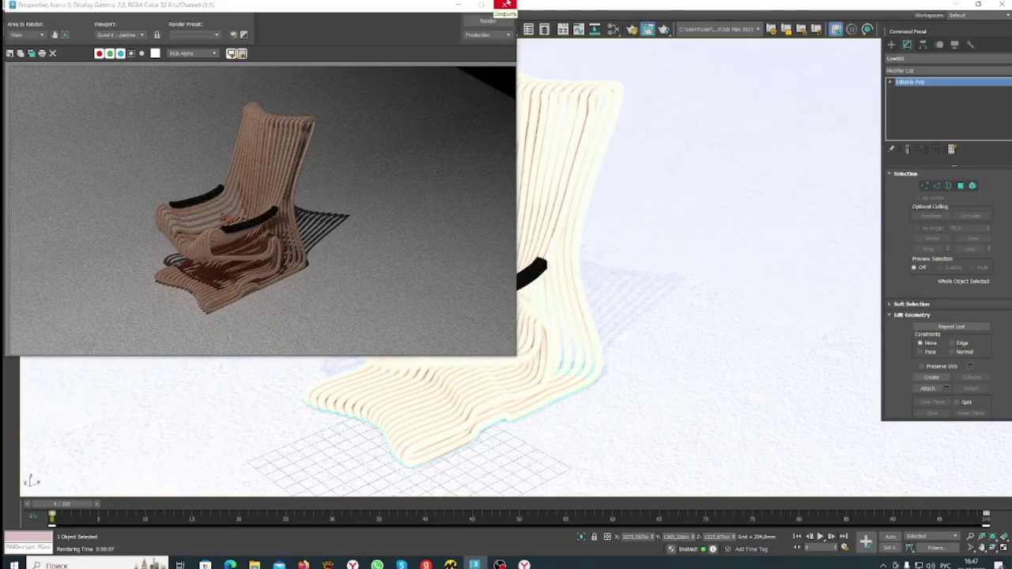
click(506, 4)
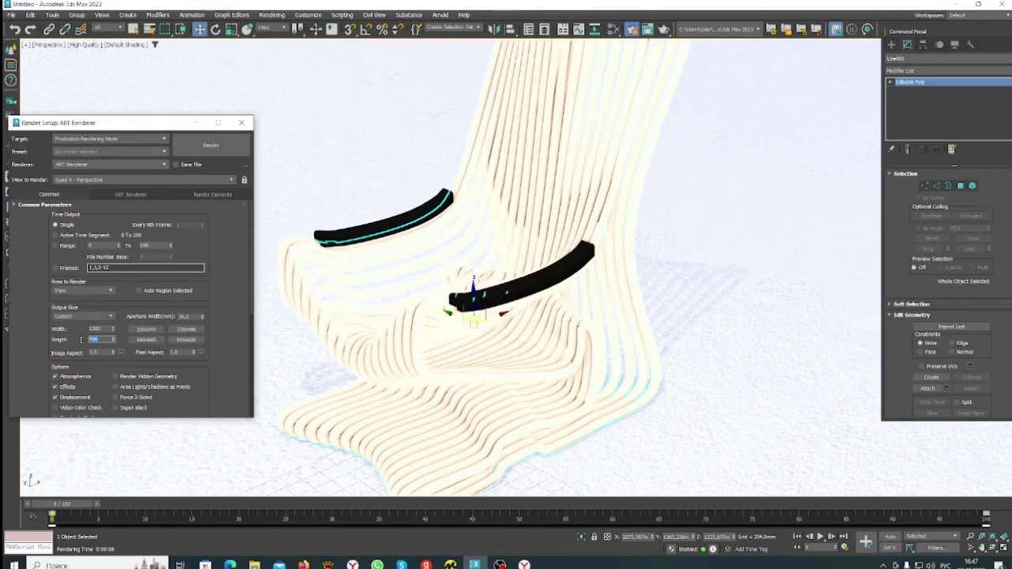
Change the render output height and raise the ART Renderer target quality to 33 dB
scroll(114, 340, down, 5)
click(143, 198)
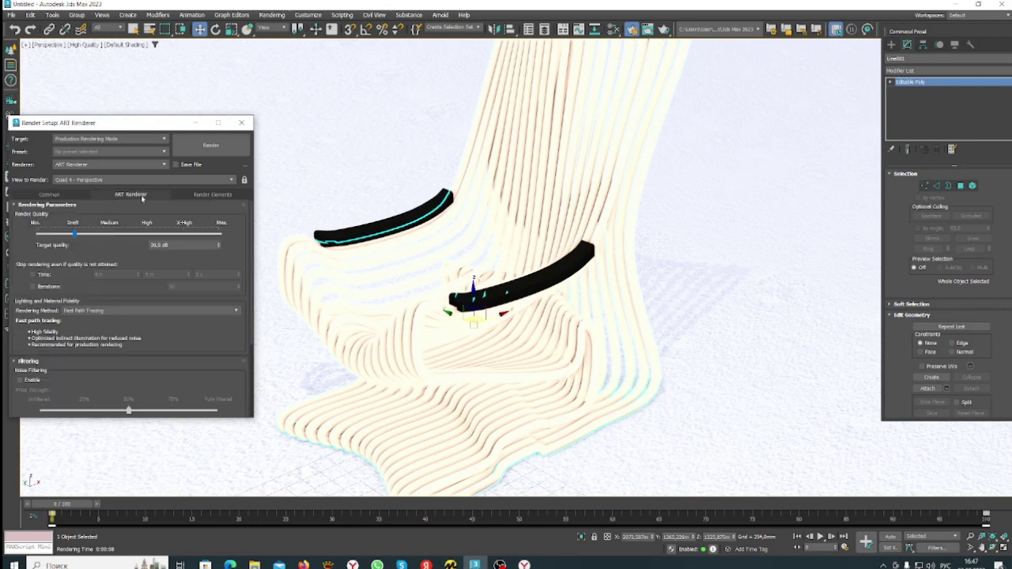
click(213, 194)
click(241, 122)
Set the environment's global lighting level to 1.4
click(272, 15)
click(291, 136)
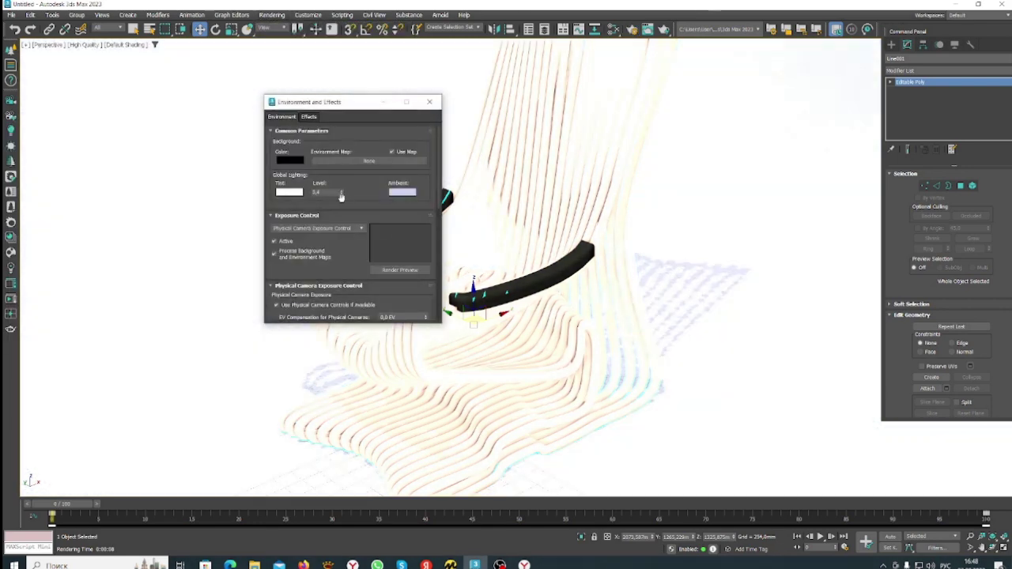
scroll(356, 237, down, 5)
click(374, 234)
key(Return)
click(429, 102)
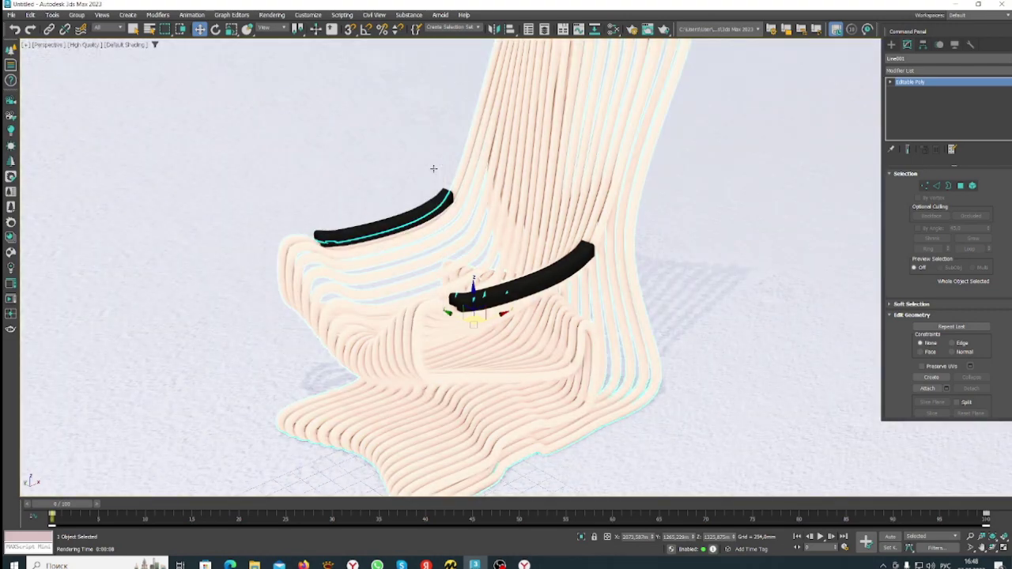
Render a test image of the perspective view with the updated quality and lighting
key(shift+q)
click(455, 350)
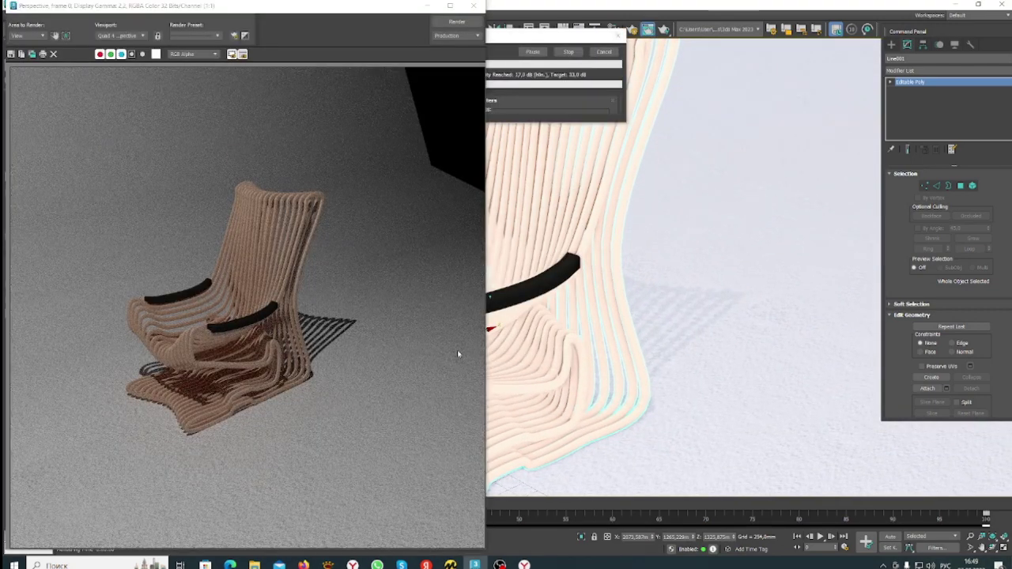
click(473, 6)
Create a physical camera in front of the backdrop aimed at the chair and show its view in the upper-right viewport
scroll(524, 273, down, 10)
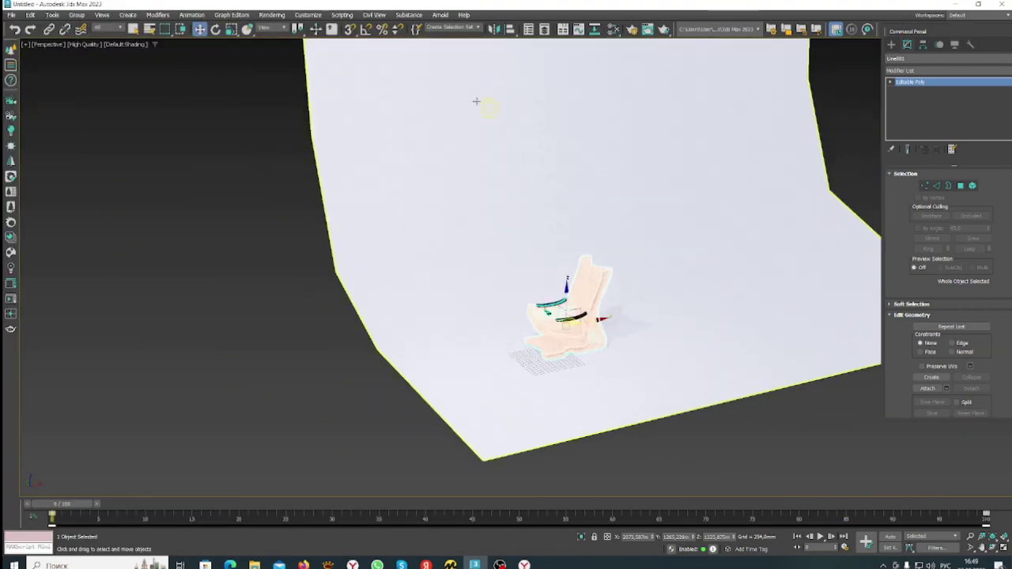
click(467, 266)
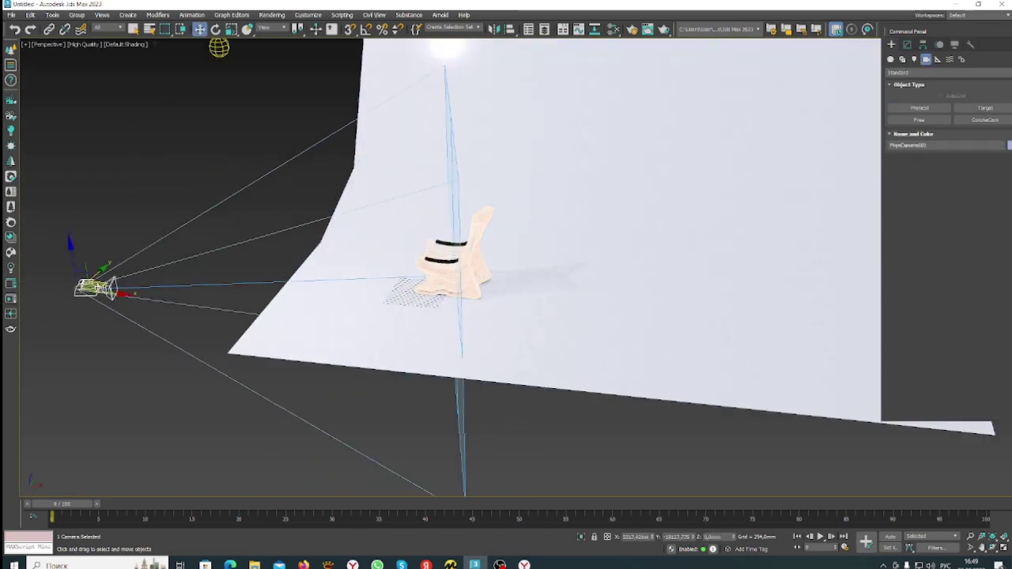
key(alt+w)
click(578, 67)
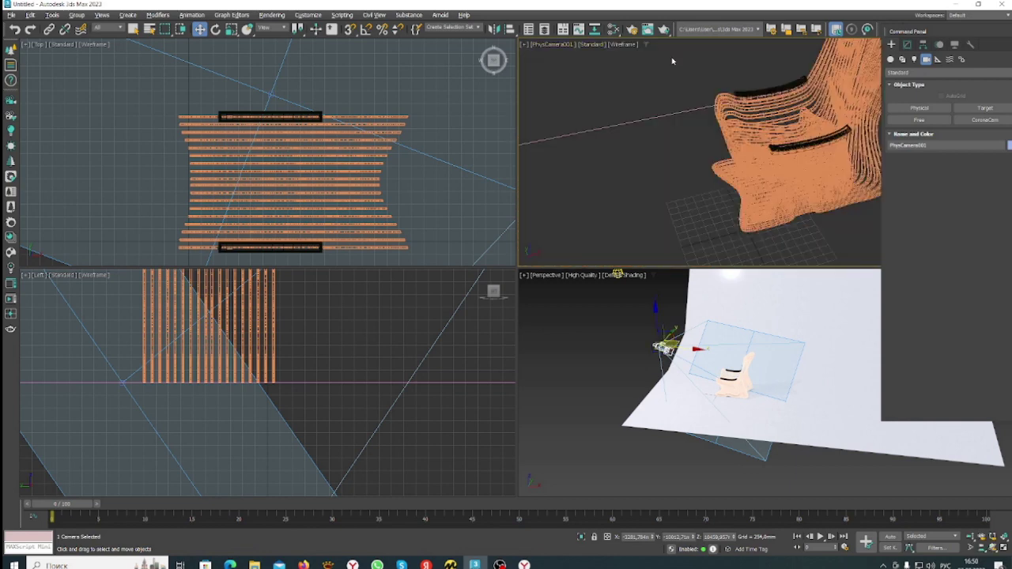
key(c)
Try moving the chair's ribbed body in the perspective viewport and undo the move
click(248, 382)
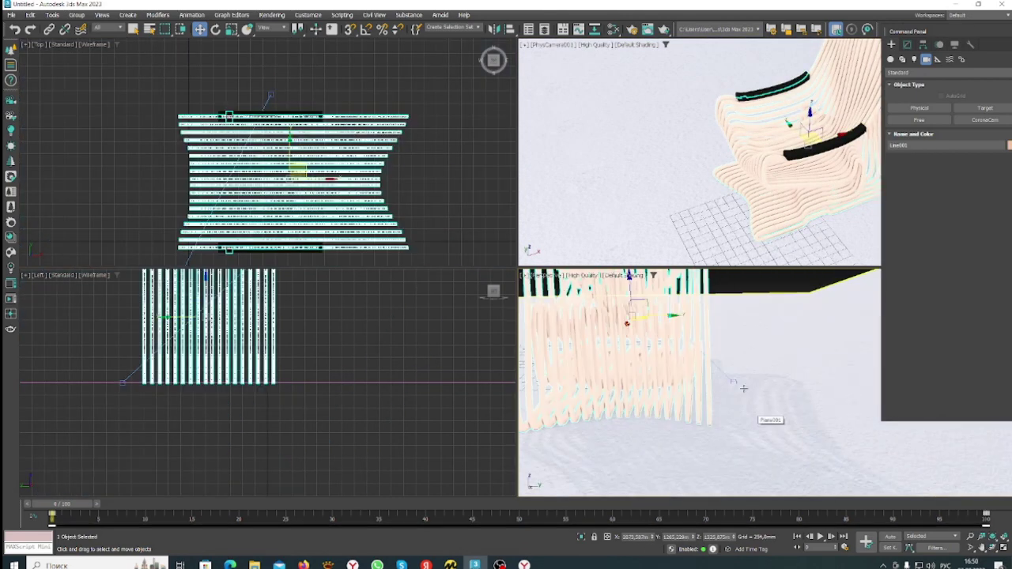
scroll(688, 340, down, 5)
click(670, 332)
drag(670, 332, 670, 332)
alt+middle_drag(670, 332, 645, 348)
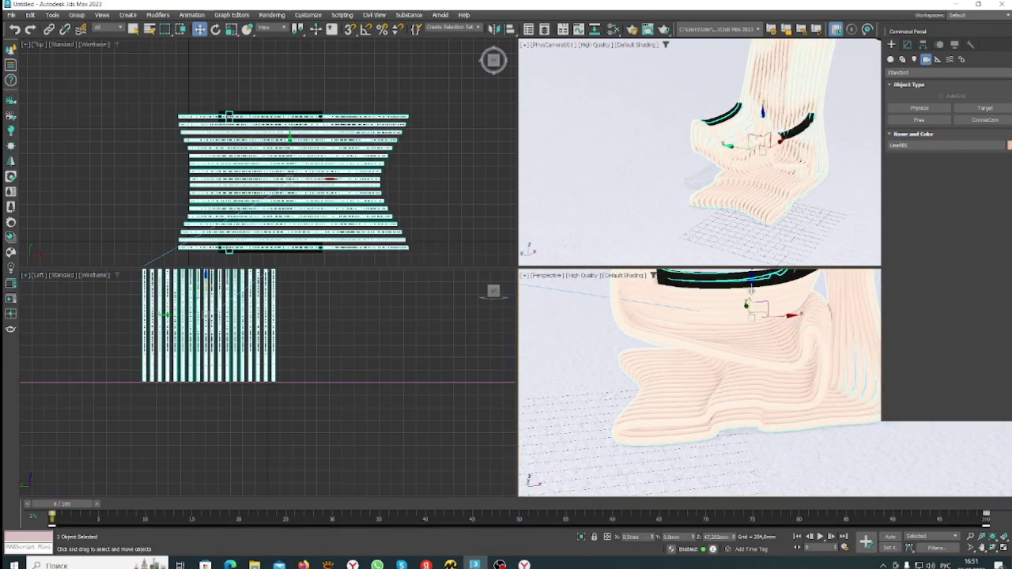
key(ctrl+z)
key(ctrl+z)
key(ctrl+z)
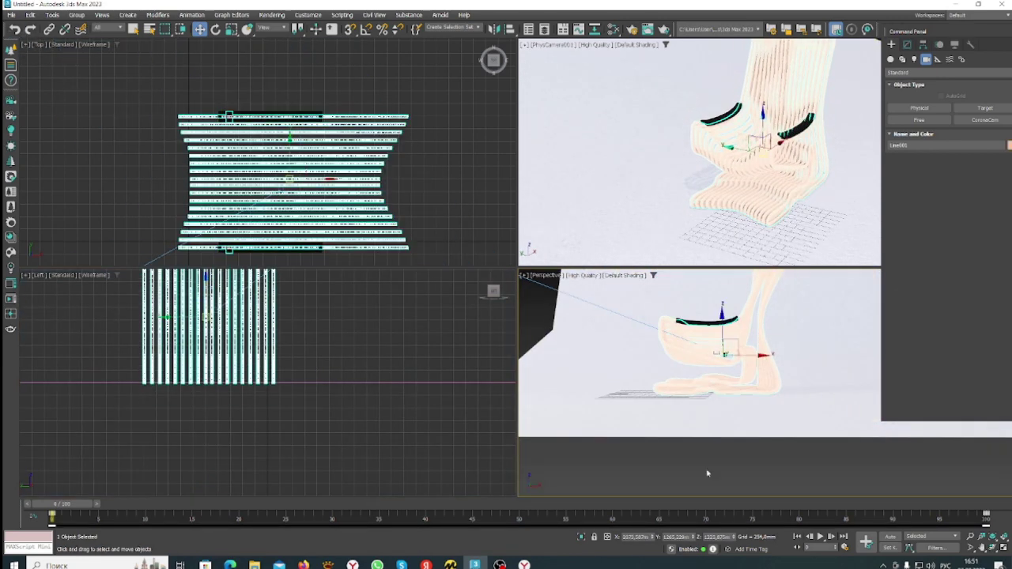
key(ctrl+z)
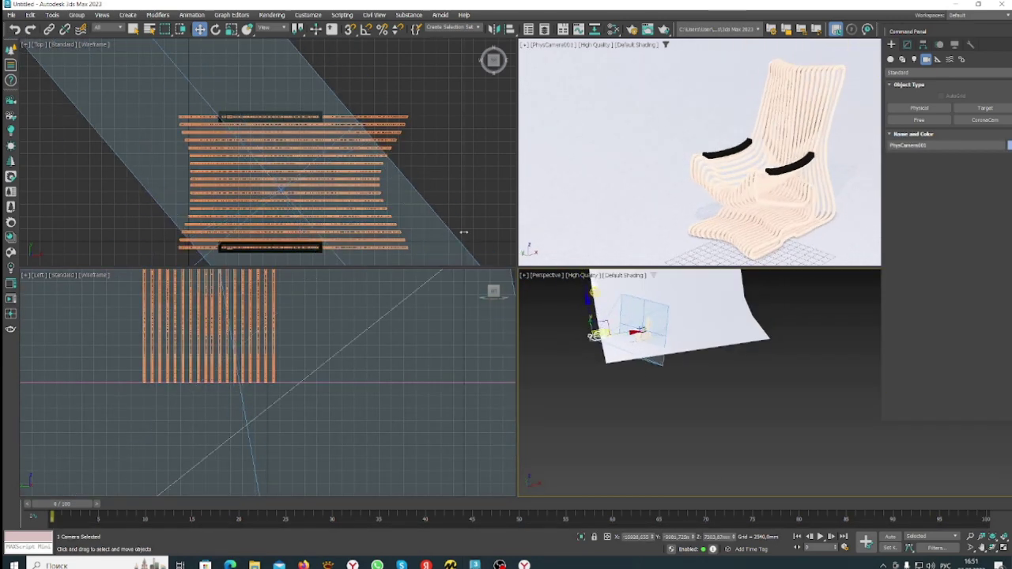
Show the physical camera's view at full size to check how the chair is framed
key(alt+w)
scroll(391, 182, up, 5)
scroll(391, 181, down, 5)
right_click(382, 160)
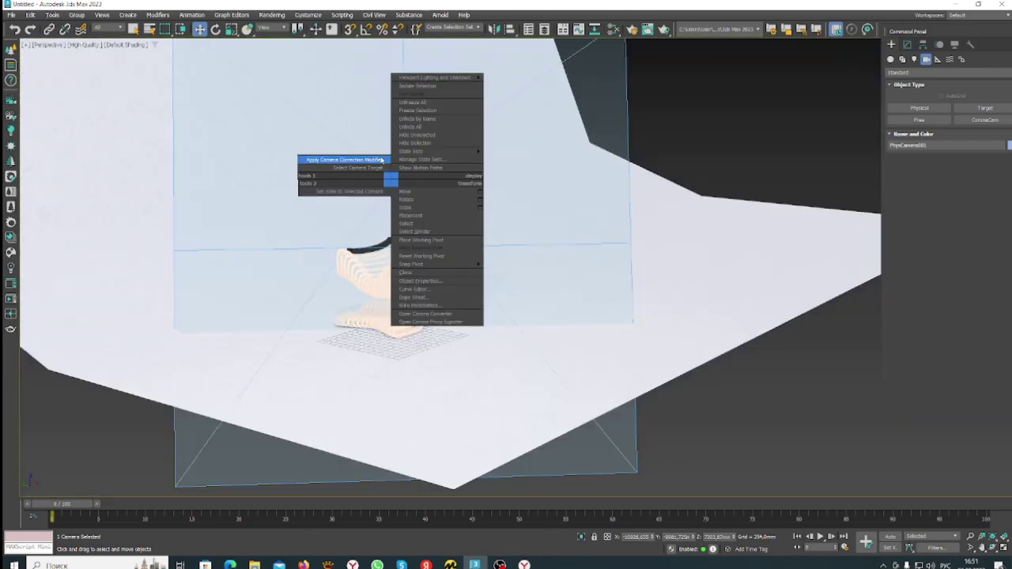
key(c)
key(alt+w)
key(alt+w)
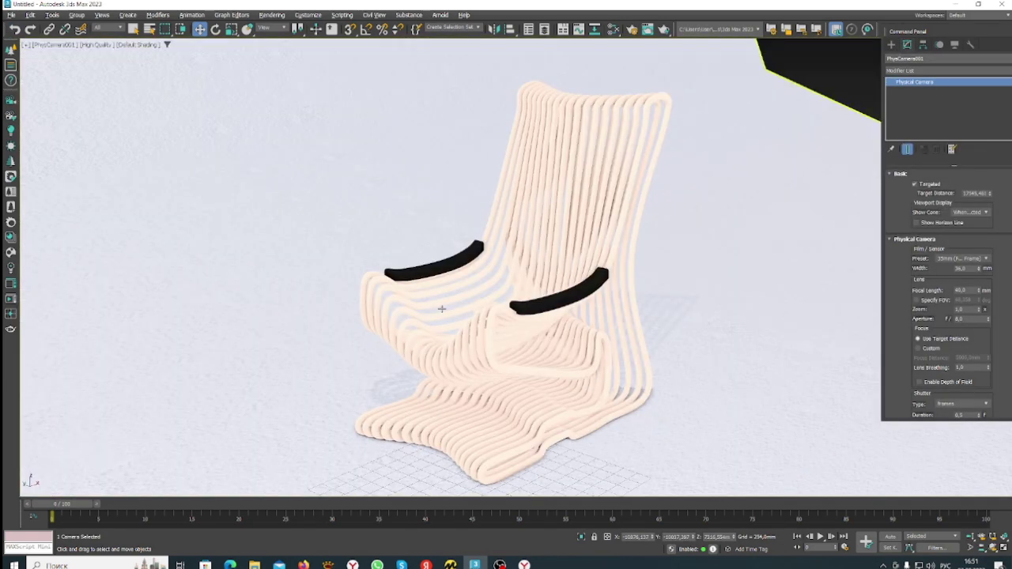
Move the physical camera farther back from the chair in the perspective viewport so the whole chair fits the frame
key(alt+w)
key(alt+w)
scroll(442, 308, down, 4)
key(alt+w)
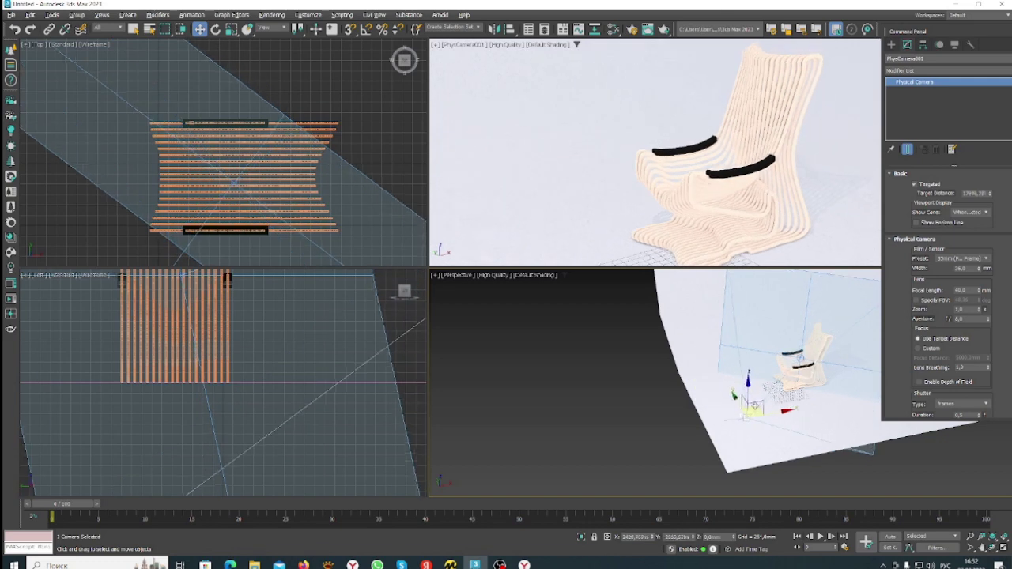
drag(753, 407, 750, 386)
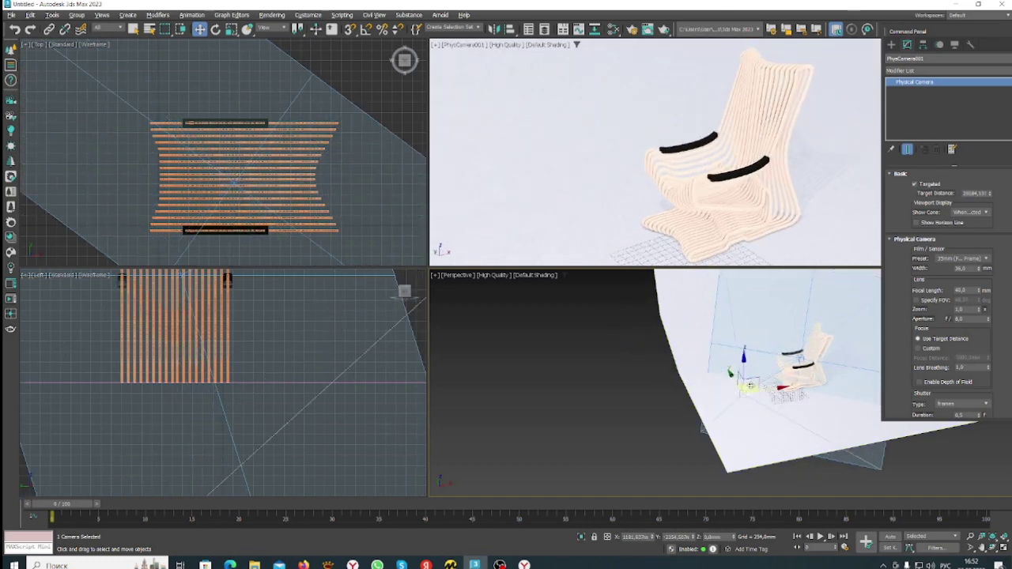
drag(428, 380, 441, 379)
middle_drag(799, 364, 546, 348)
Render a test image, maximize the physical camera's view and render the chair again
key(shift+q)
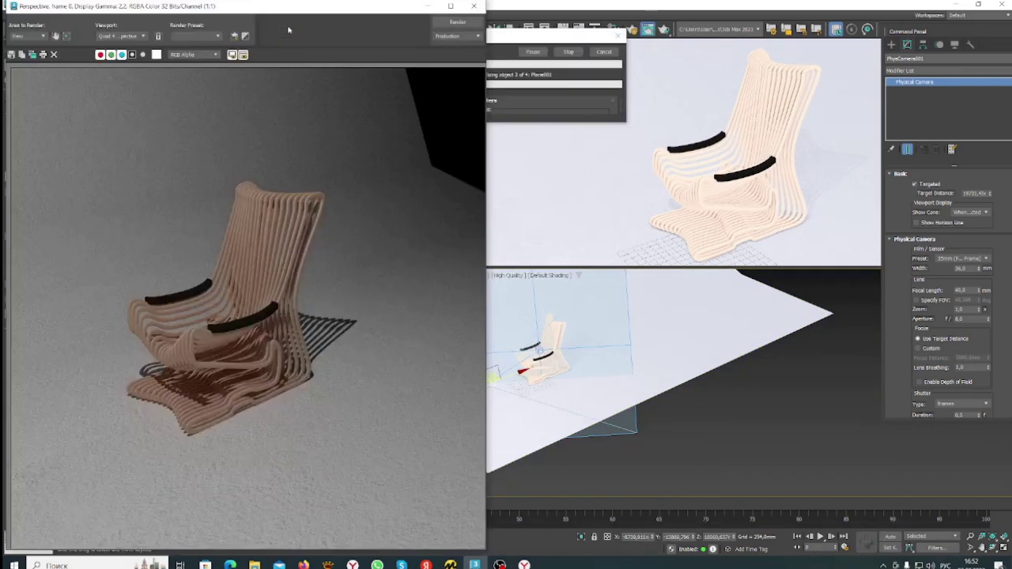
key(alt+w)
click(272, 15)
click(284, 28)
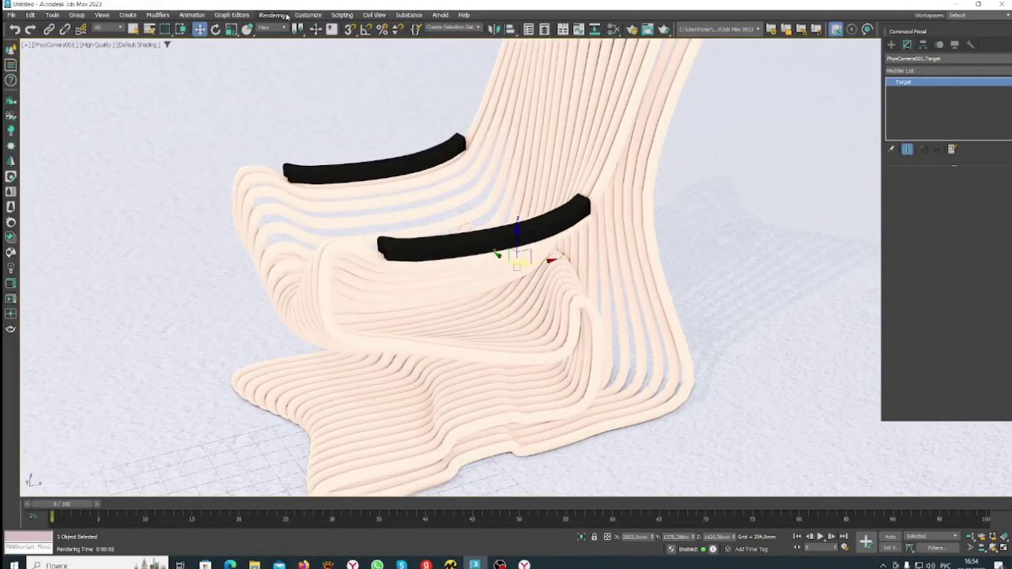
Load modern_buildings_2_8k.exr as a bitmap with Spherical Environment mapping and assign it as the environment map
key(8)
click(326, 162)
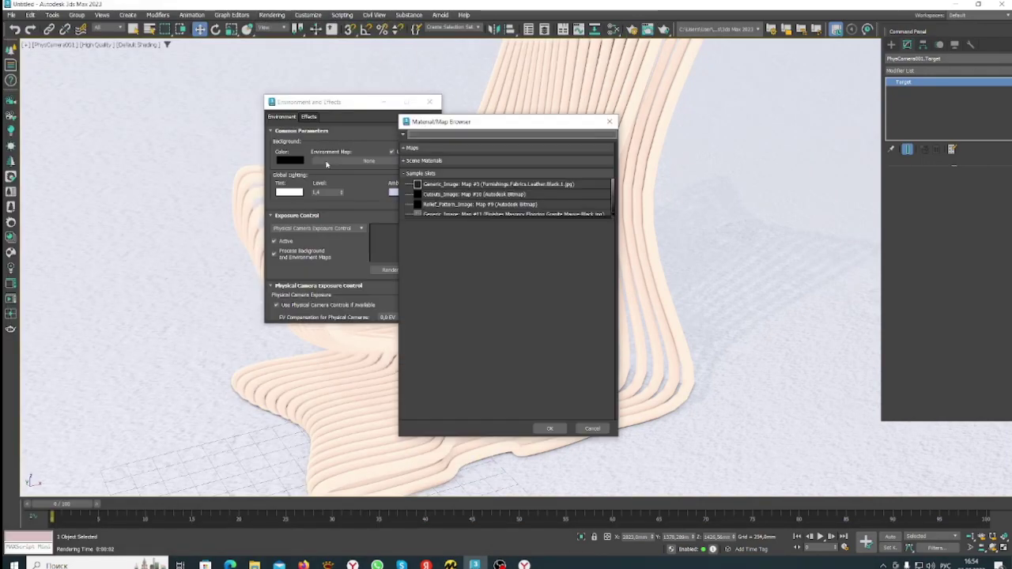
click(413, 158)
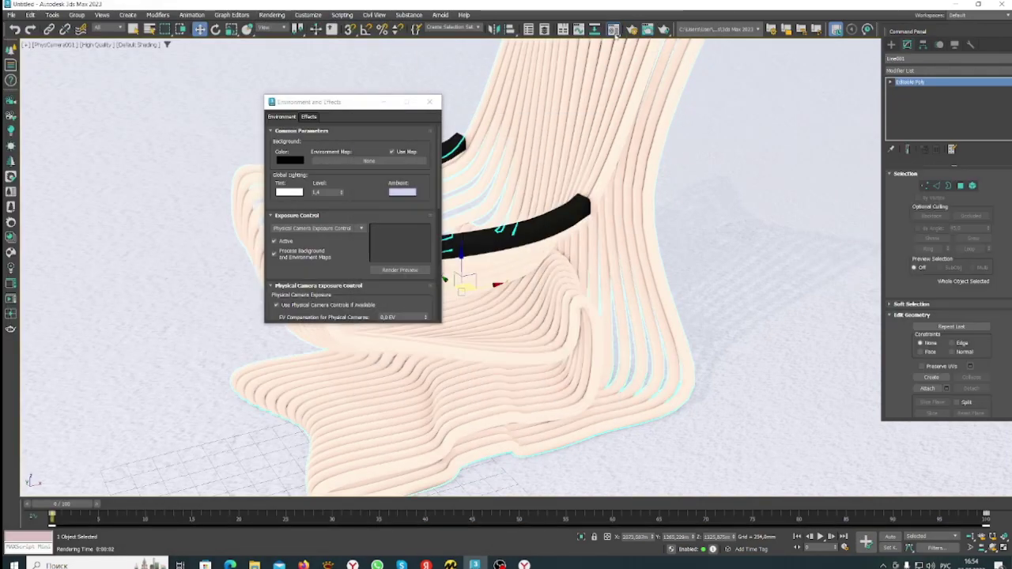
key(m)
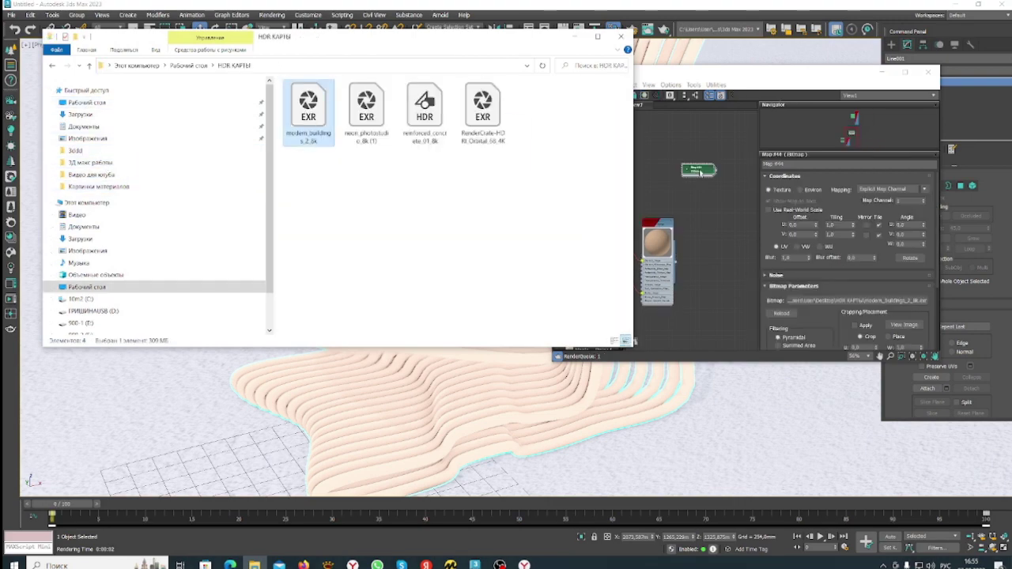
click(787, 194)
drag(344, 161, 344, 161)
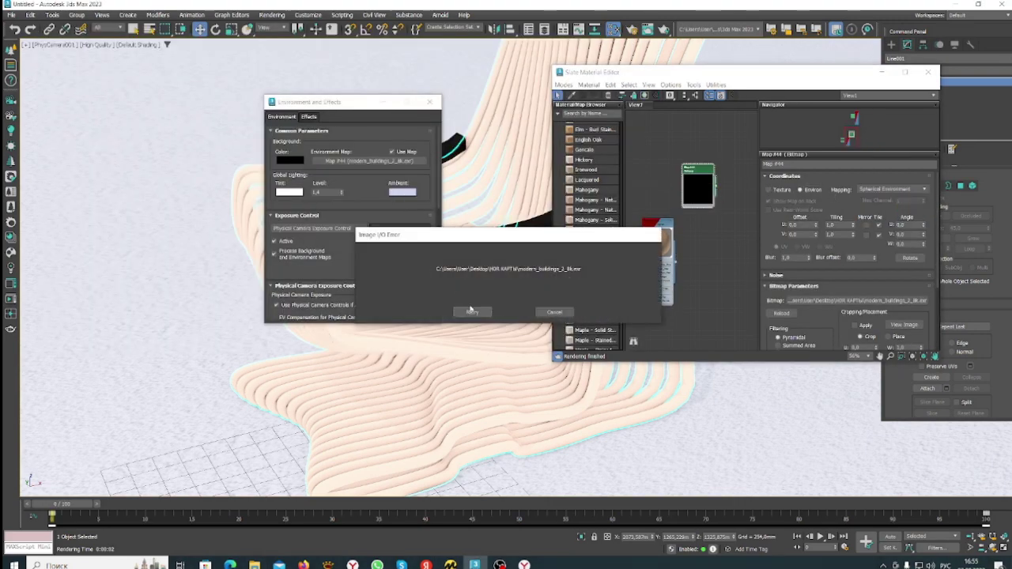
Try rendering the camera view with the EXR environment map and clear that map from the environment
click(471, 313)
click(556, 312)
click(271, 15)
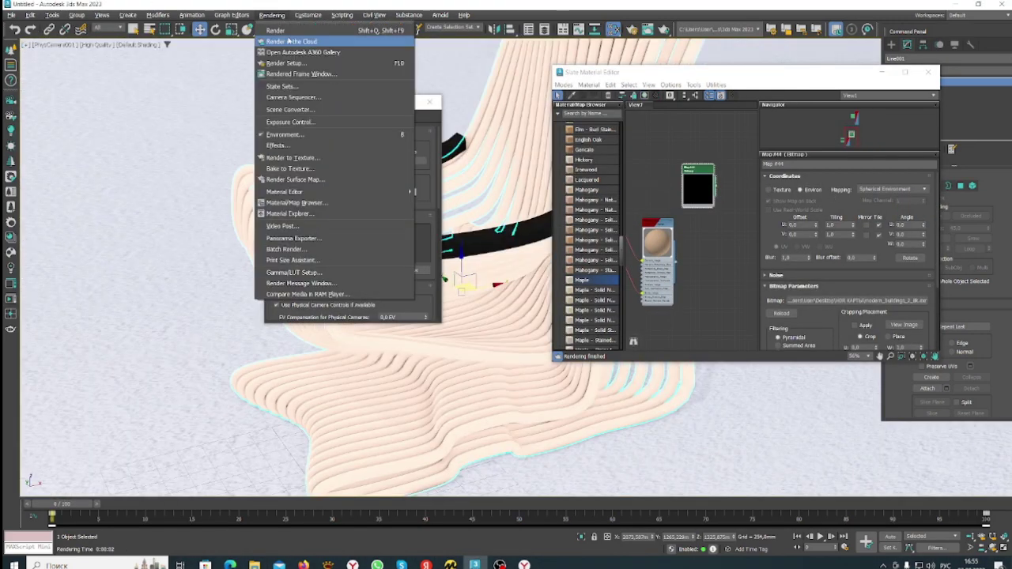
click(250, 39)
click(600, 328)
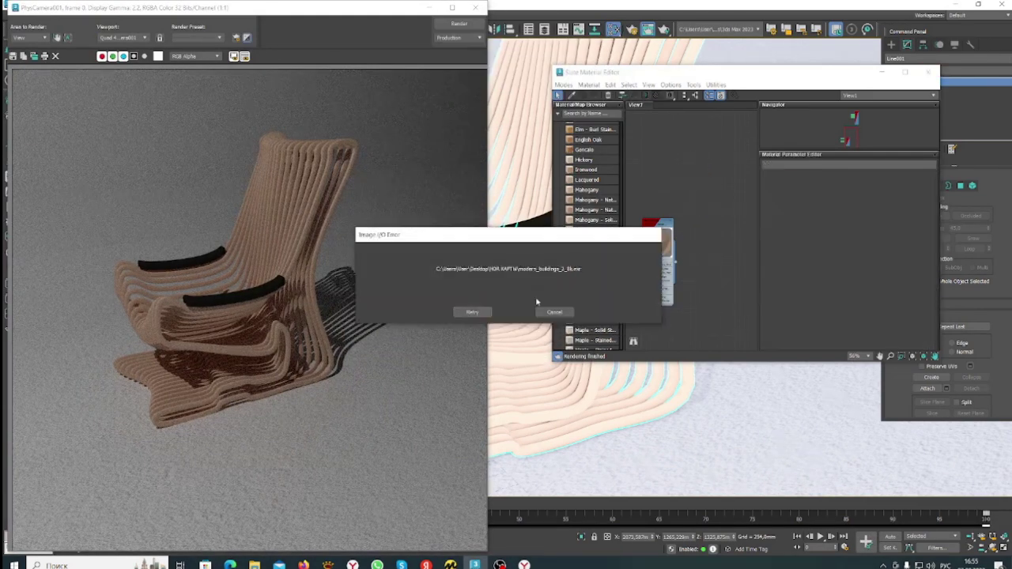
click(474, 309)
click(500, 4)
right_click(396, 161)
Tint the global lighting pale cyan and render a test image of the chair from the camera
click(289, 191)
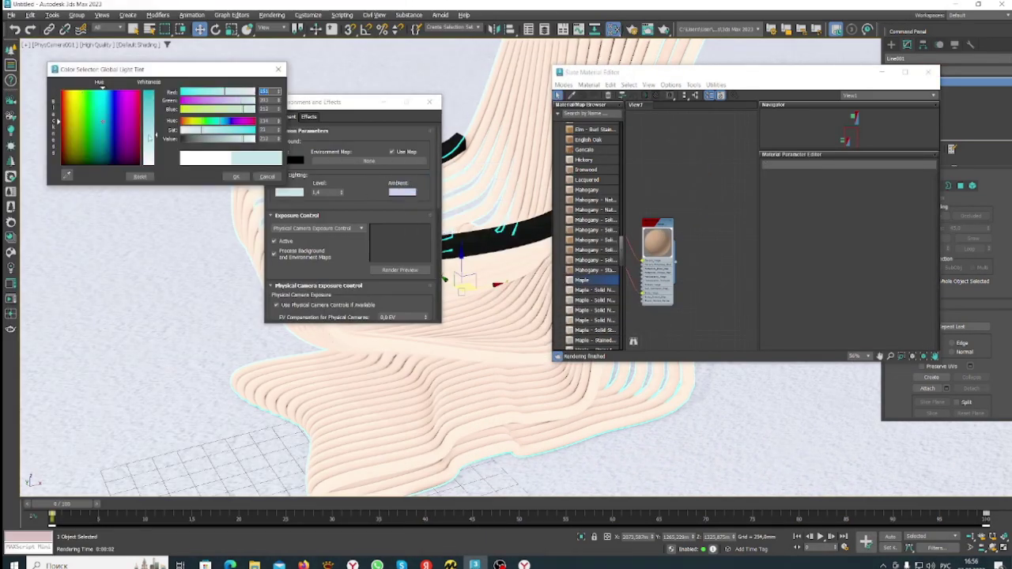
click(260, 64)
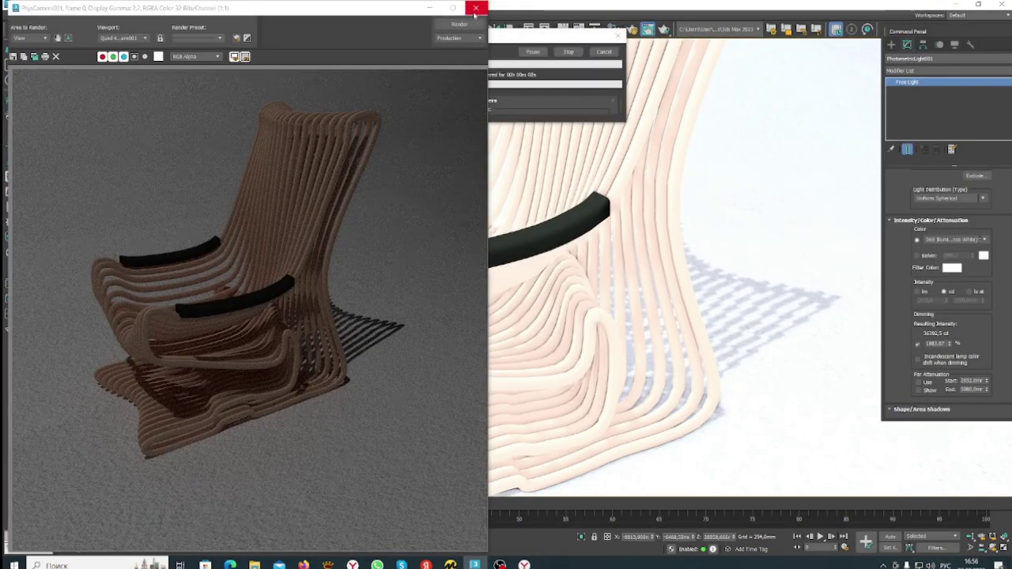
click(475, 8)
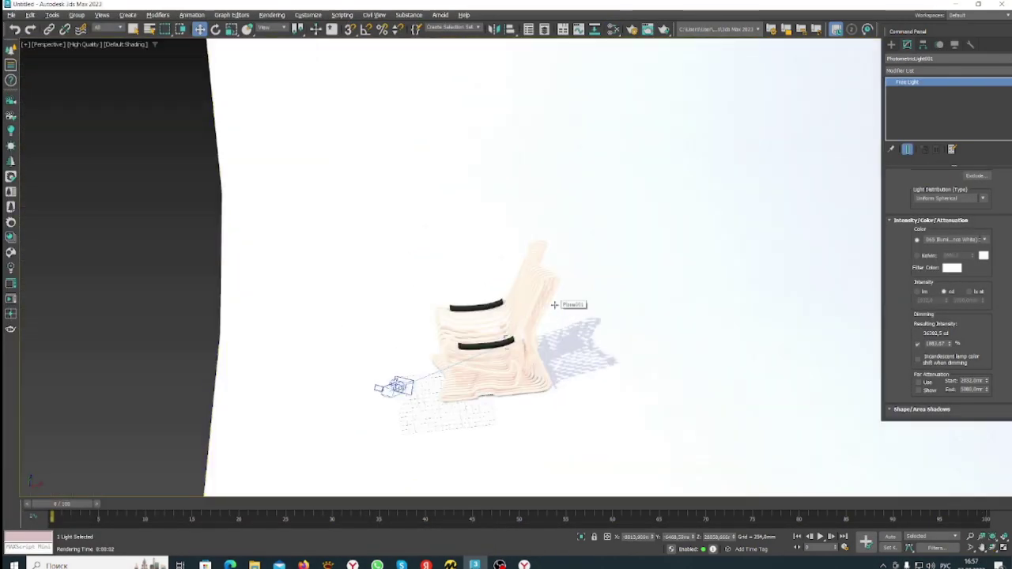
Raise the global lighting level and lower the EV compensation for physical cameras to -0.6 EV
alt+middle_drag(554, 305, 396, 247)
click(271, 14)
click(288, 133)
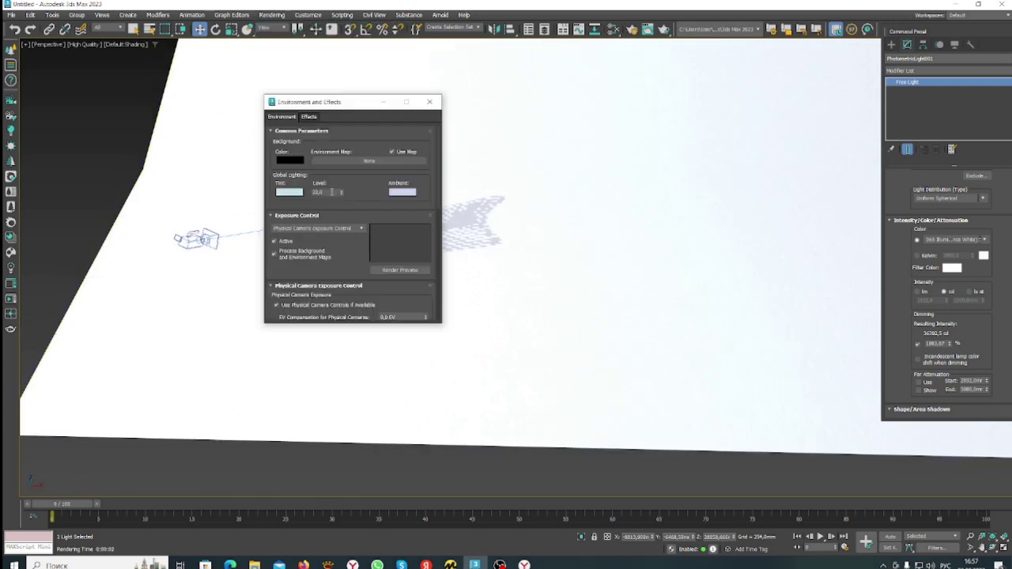
scroll(395, 241, down, 3)
scroll(396, 241, down, 3)
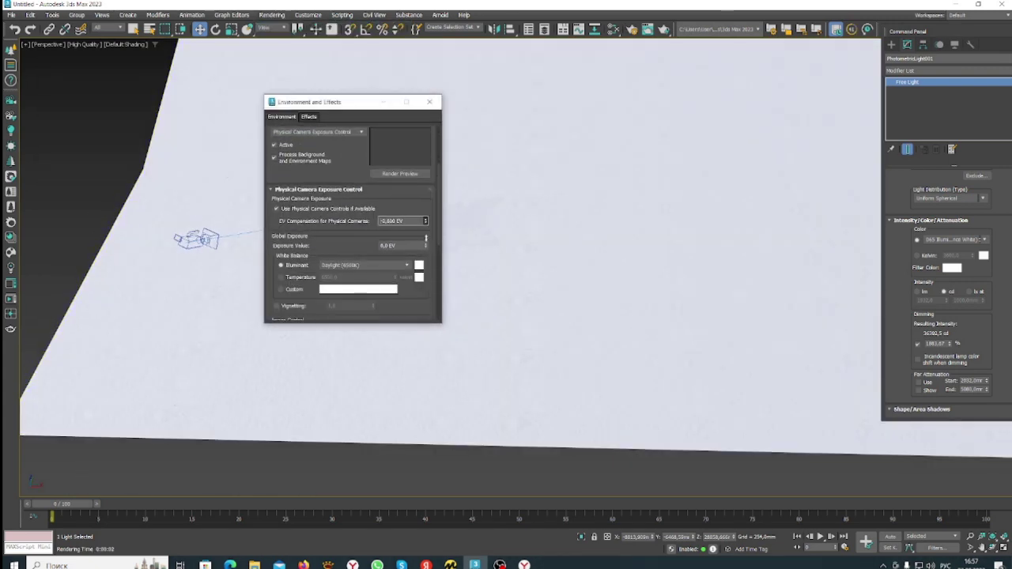
Try adding a render effect to the scene's effects list
click(307, 116)
click(405, 148)
double_click(294, 143)
click(405, 149)
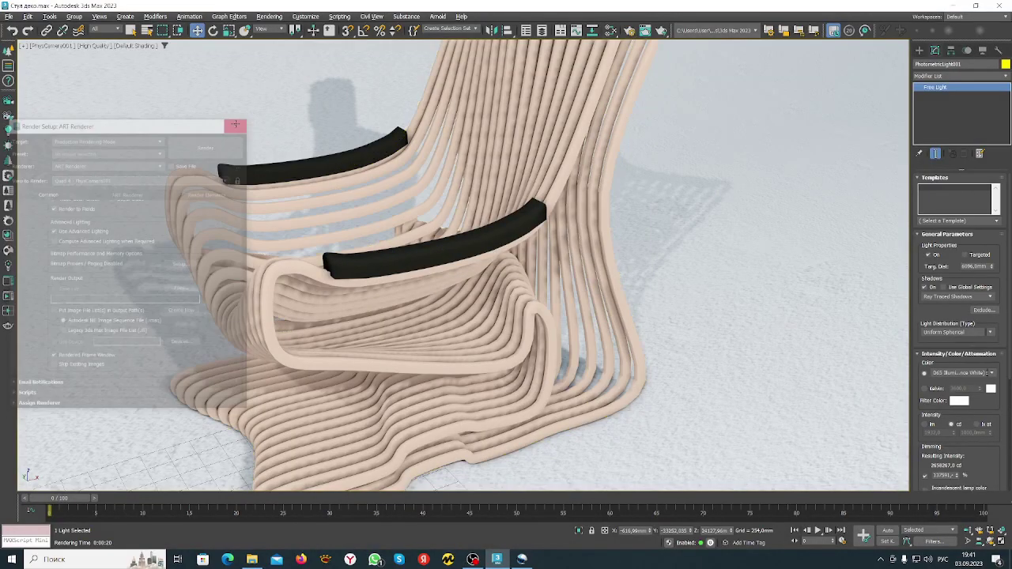
Replace the black material on the chair's two armrests with a white one
click(529, 306)
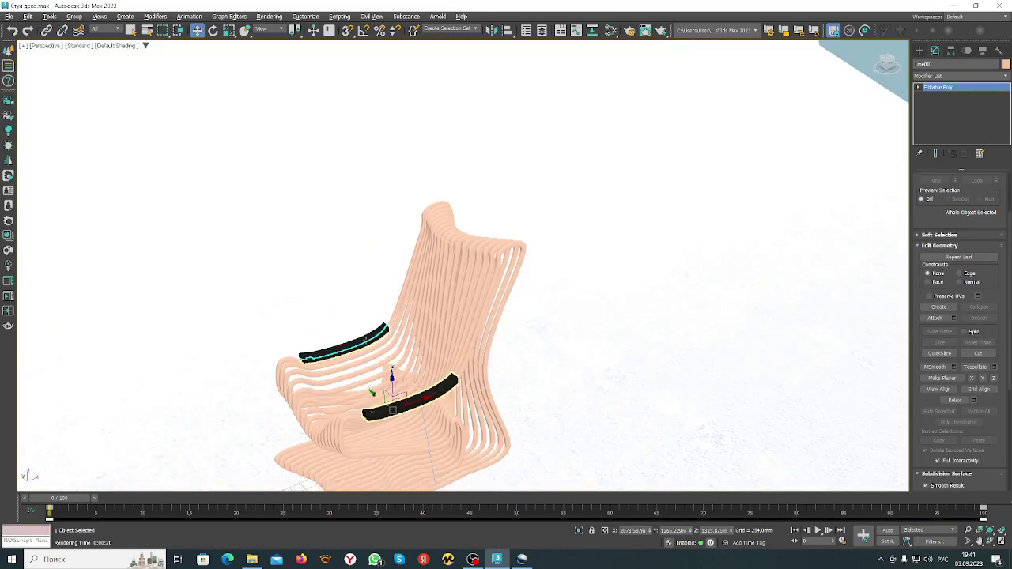
alt+middle_drag(395, 237, 264, 140)
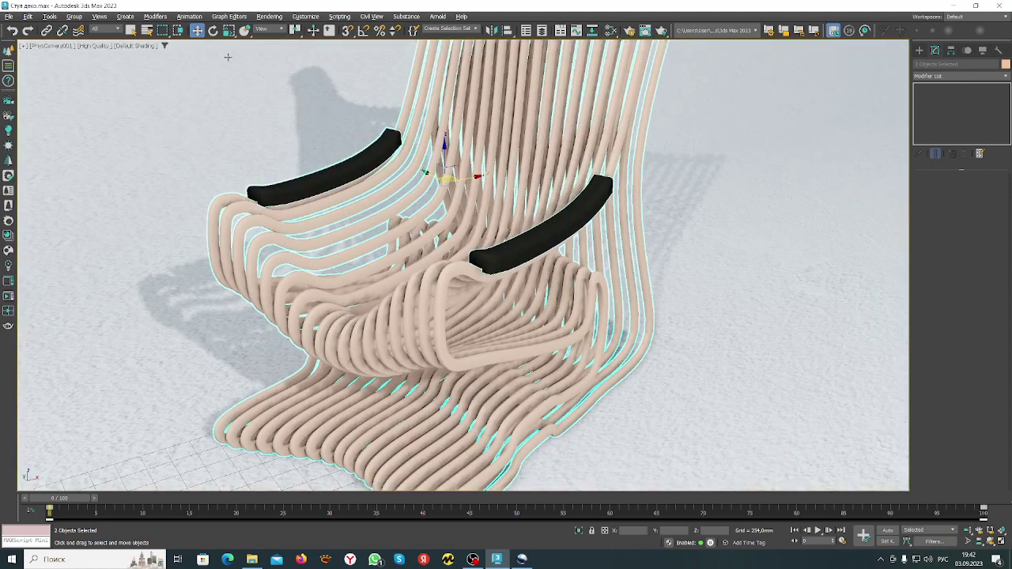
click(611, 30)
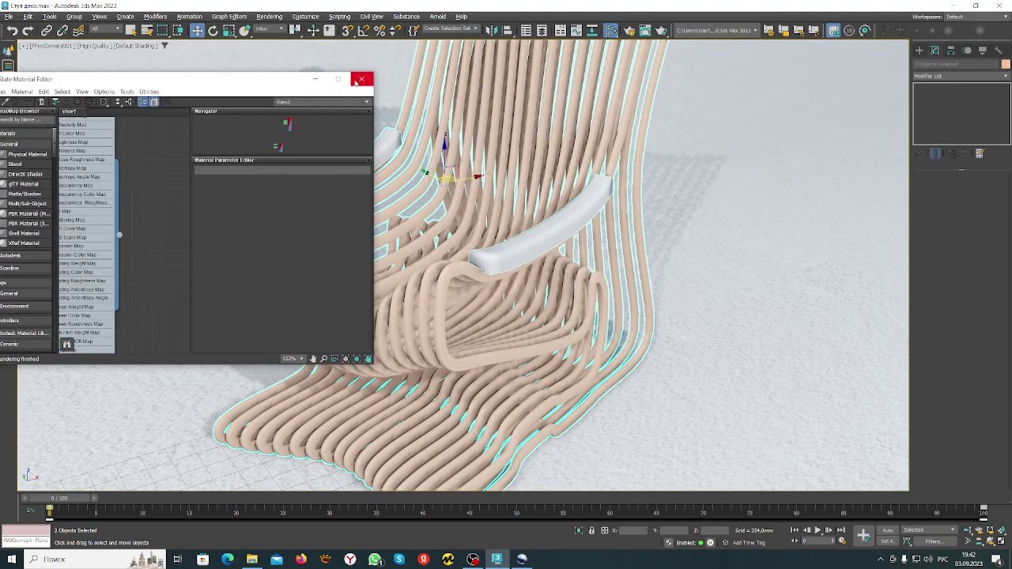
click(360, 80)
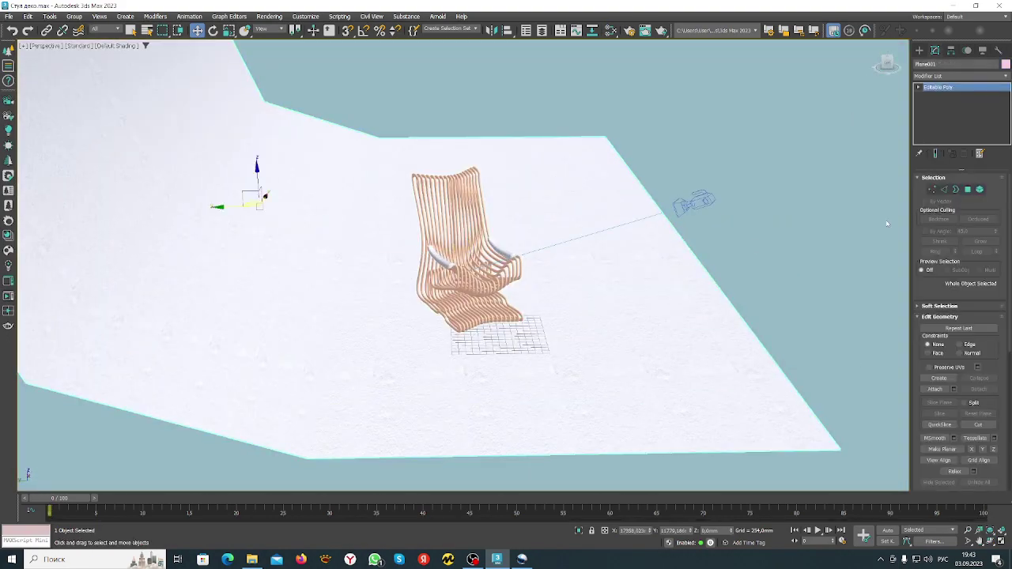
Switch the perspective view to Hidden Line shading with edged faces and enter edge editing on the backdrop plane
scroll(997, 267, down, 3)
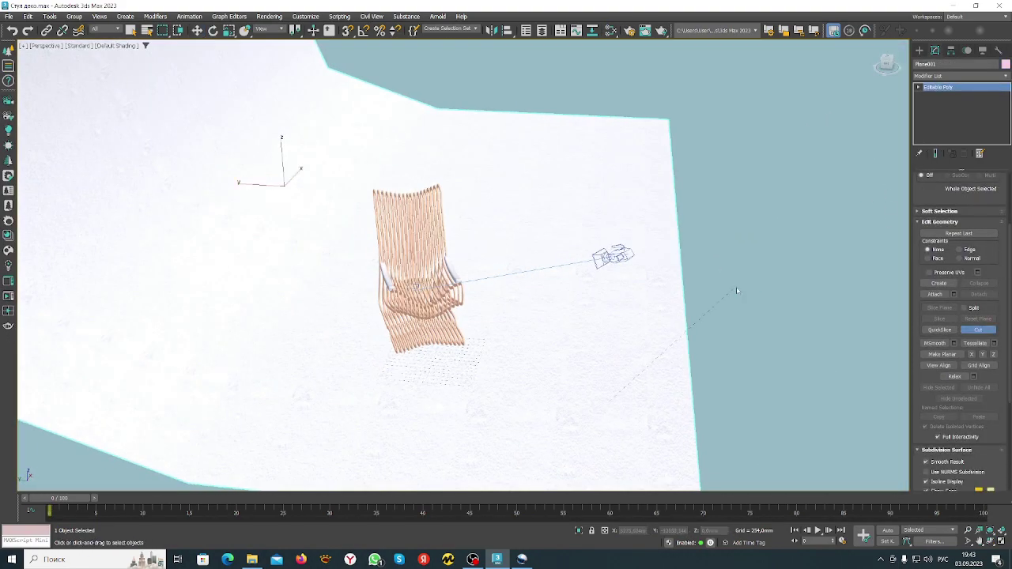
key(2)
click(111, 45)
click(123, 153)
alt+middle_drag(440, 271, 316, 237)
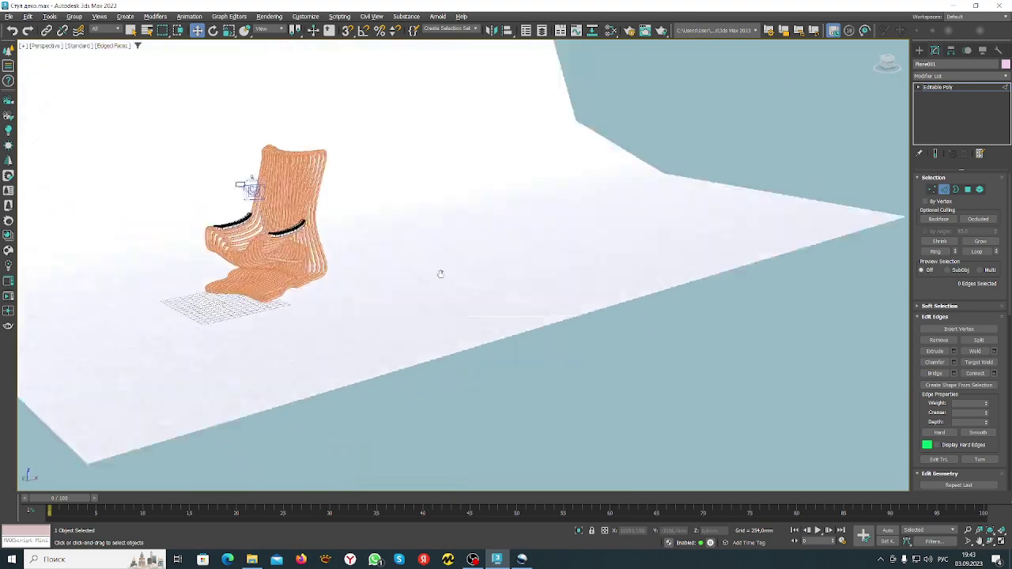
click(111, 45)
click(137, 98)
alt+middle_drag(356, 317, 388, 378)
key(2)
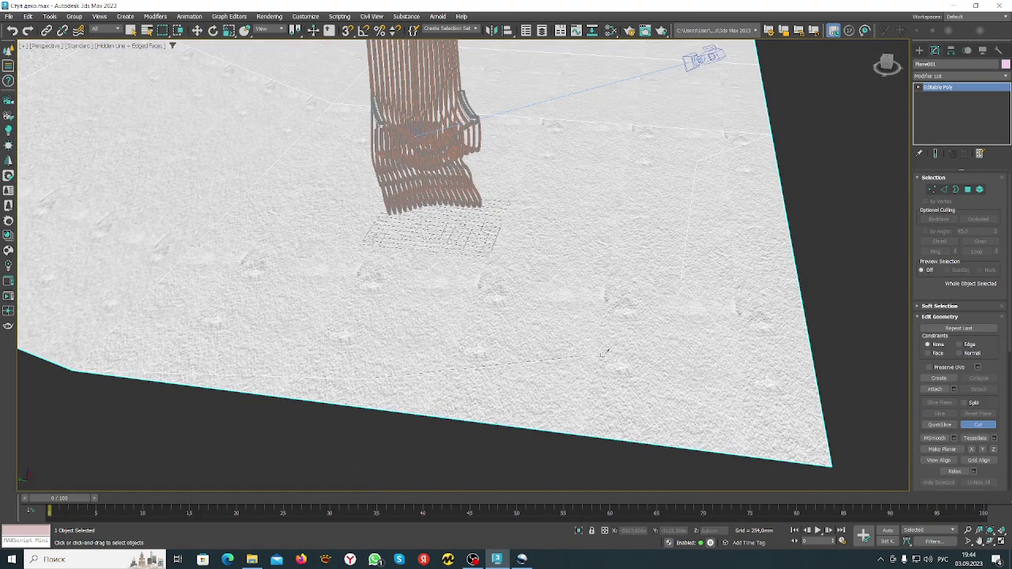
Subdivide the backdrop plane into a dense grid by connecting its edges in both directions
alt+middle_drag(638, 263, 498, 279)
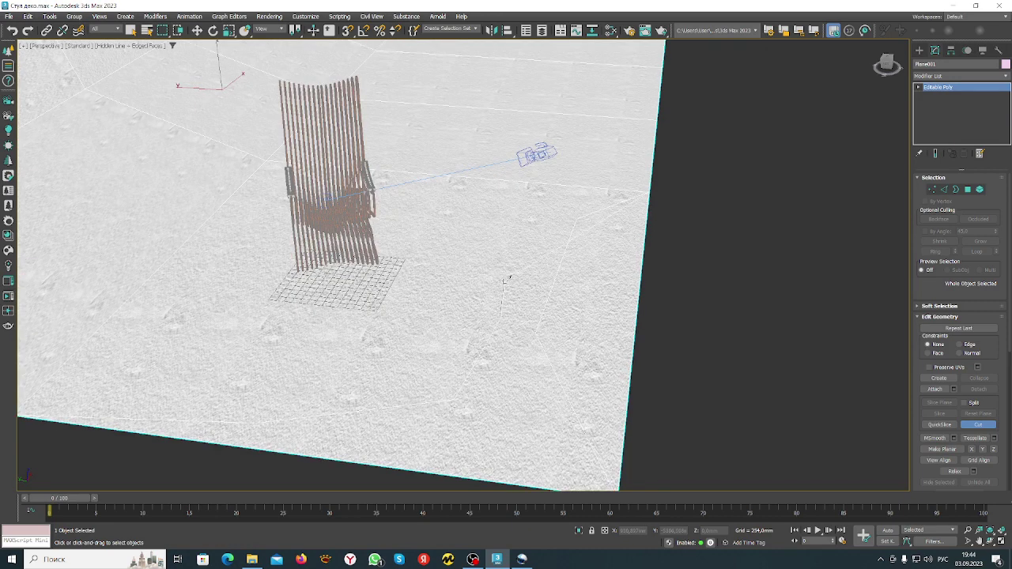
key(2)
scroll(722, 152, down, 5)
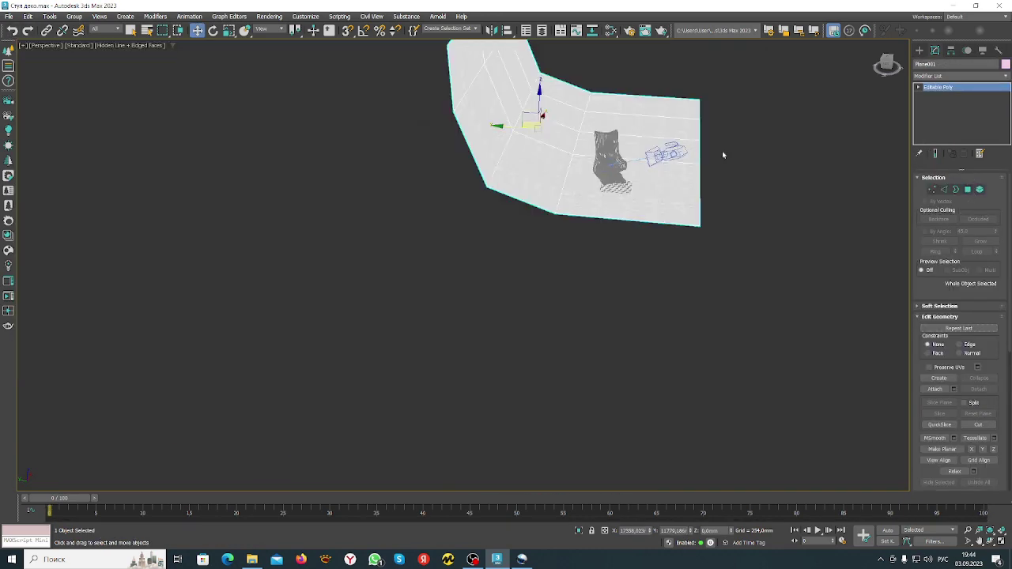
alt+middle_drag(722, 152, 667, 253)
scroll(643, 287, up, 4)
key(ctrl+shift+e)
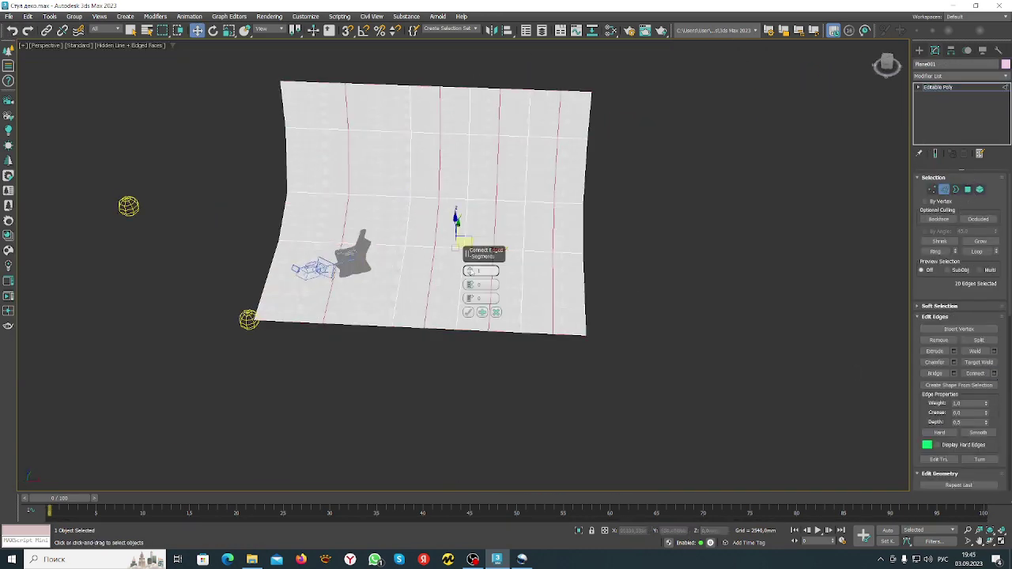
drag(470, 270, 470, 237)
alt+middle_drag(465, 241, 569, 198)
drag(248, 163, 666, 251)
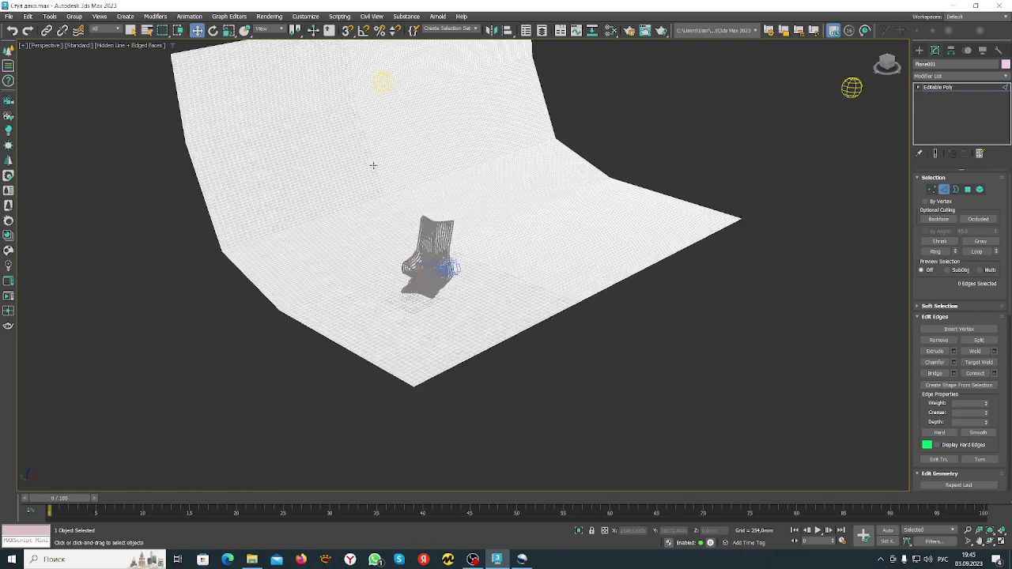
Thicken the subdivided backdrop with a Shell modifier that has an outer amount
click(961, 75)
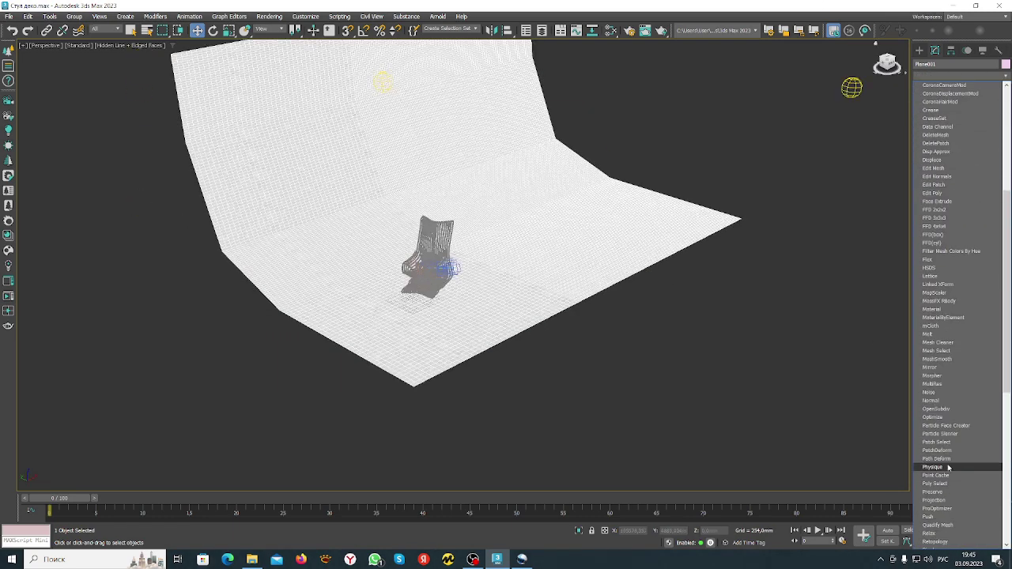
scroll(935, 427, down, 1)
click(941, 538)
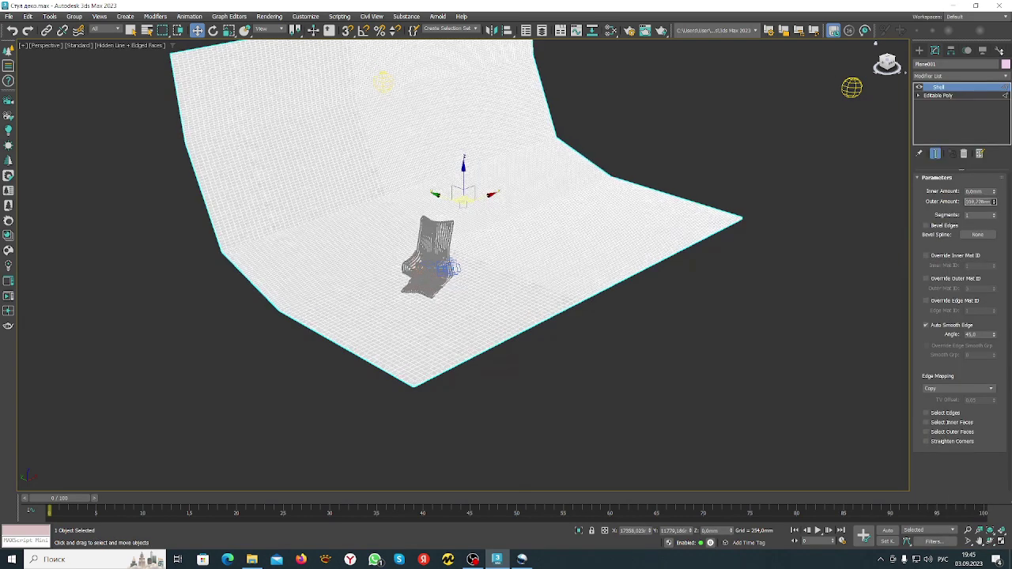
Try a Smooth modifier on the thickened backdrop and undo it
click(960, 76)
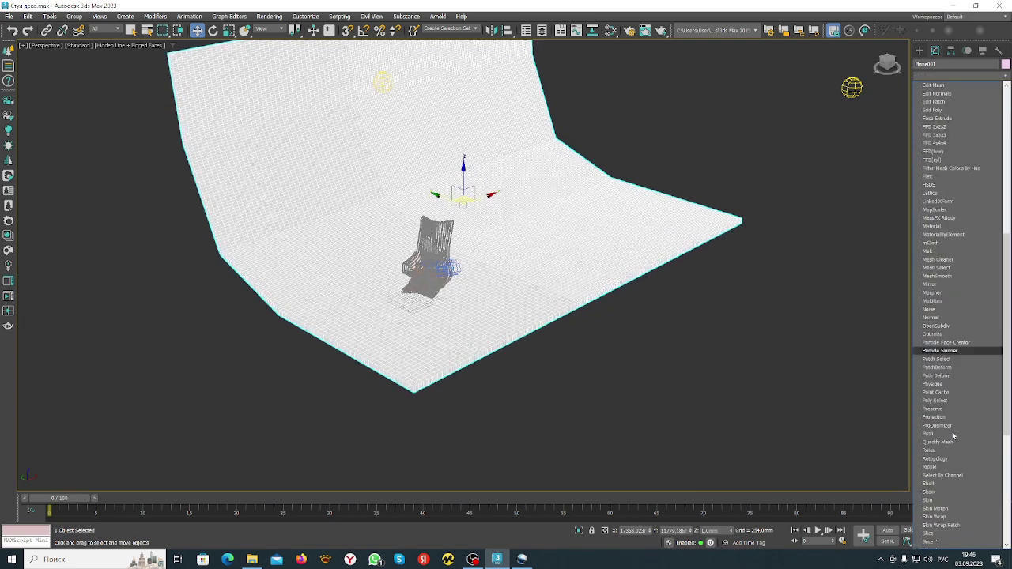
scroll(937, 238, down, 1)
click(933, 293)
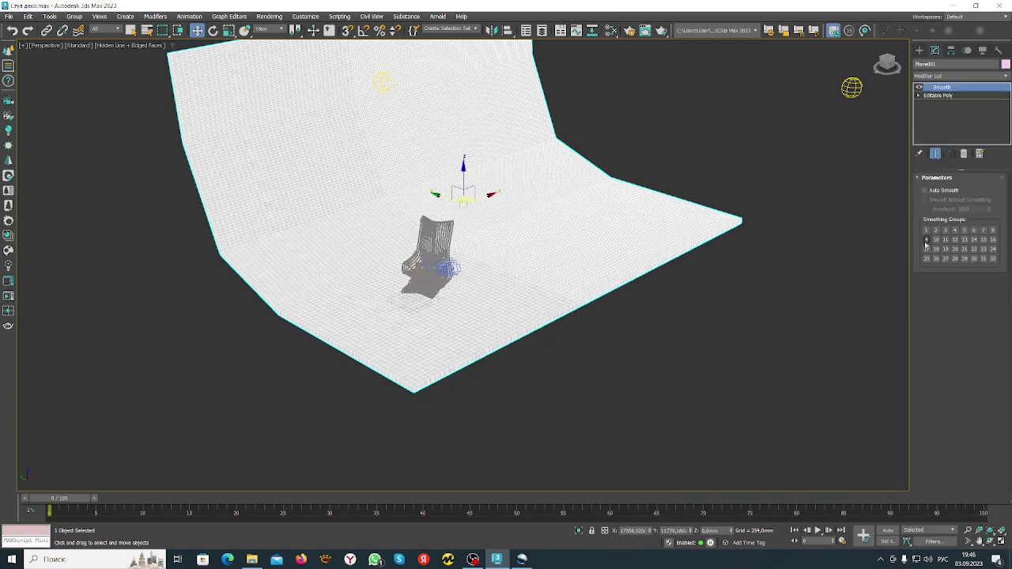
key(ctrl+z)
Add a Noise modifier to the backdrop with a scale of about 57 and a Z strength of about 225 mm
click(961, 76)
click(937, 261)
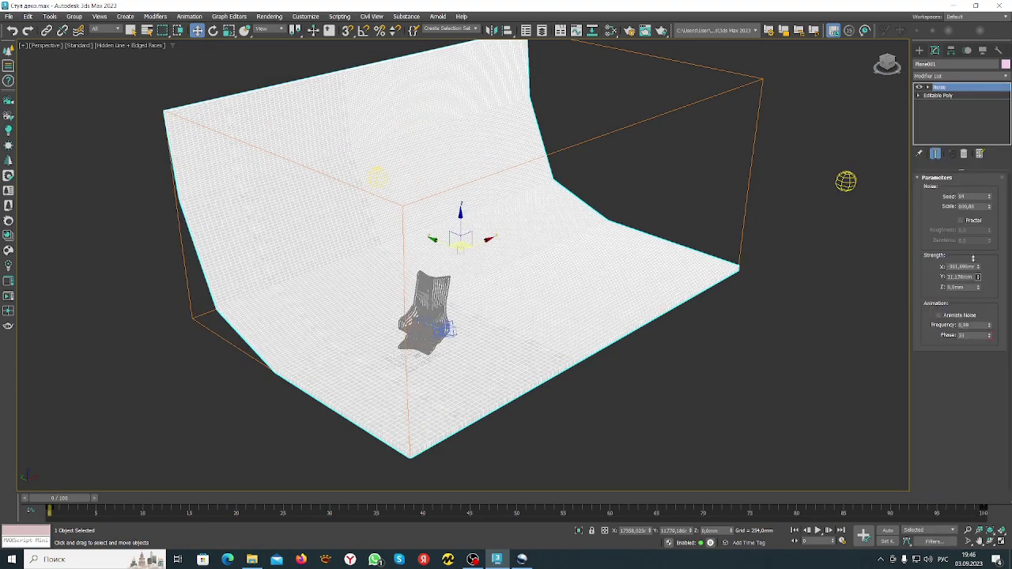
mouse_move(988, 206)
mouse_down()
mouse_move(993, 84)
mouse_move(979, 205)
mouse_up()
drag(984, 317, 978, 269)
drag(993, 14, 1002, 324)
key(alt+w)
key(alt+w)
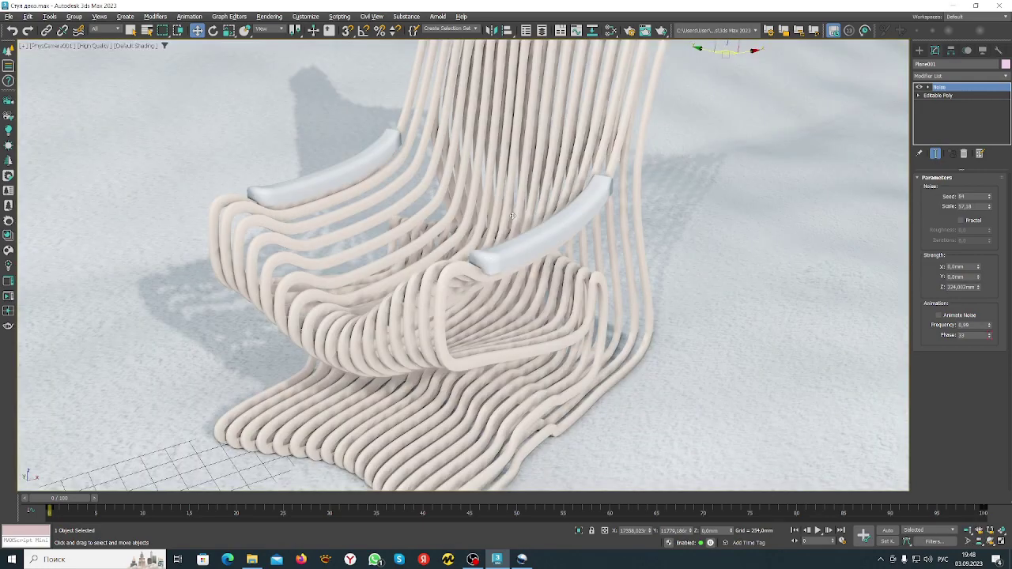
Set the tiling of the walls' leaf wallpaper bitmap to 7 in U and 5.3 in V
click(430, 561)
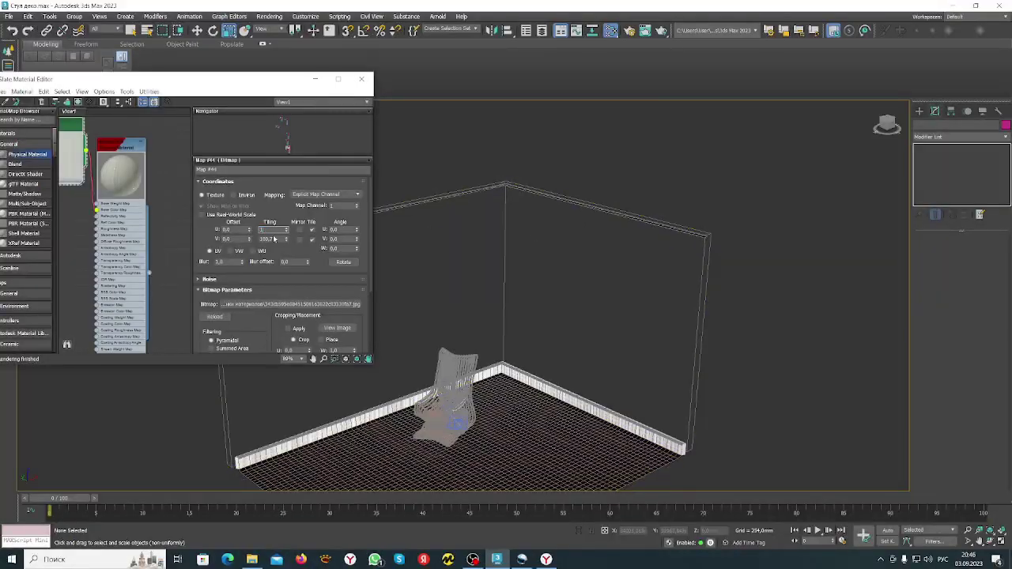
key(Return)
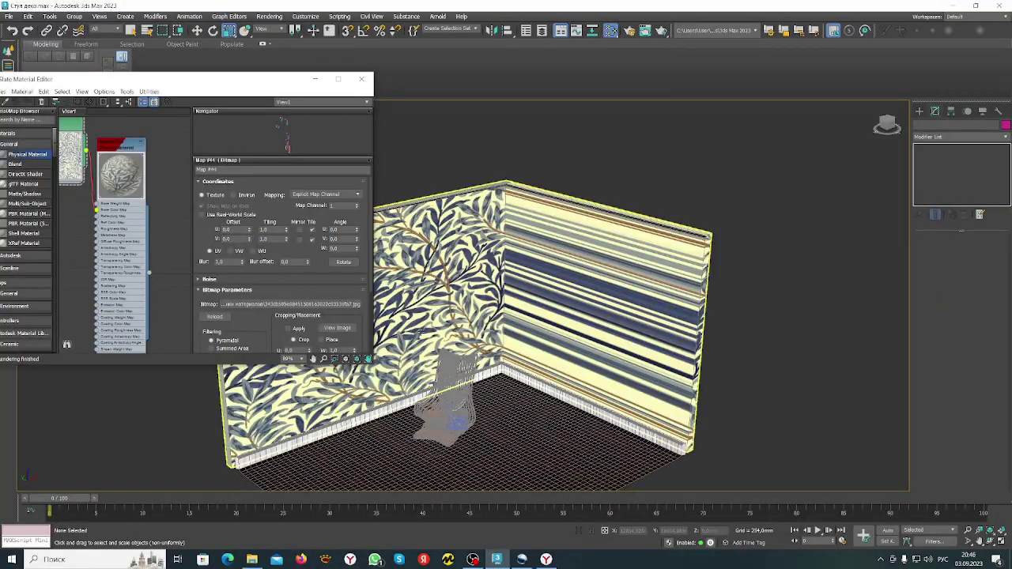
text(7)
key(Tab)
text(5,3)
key(Return)
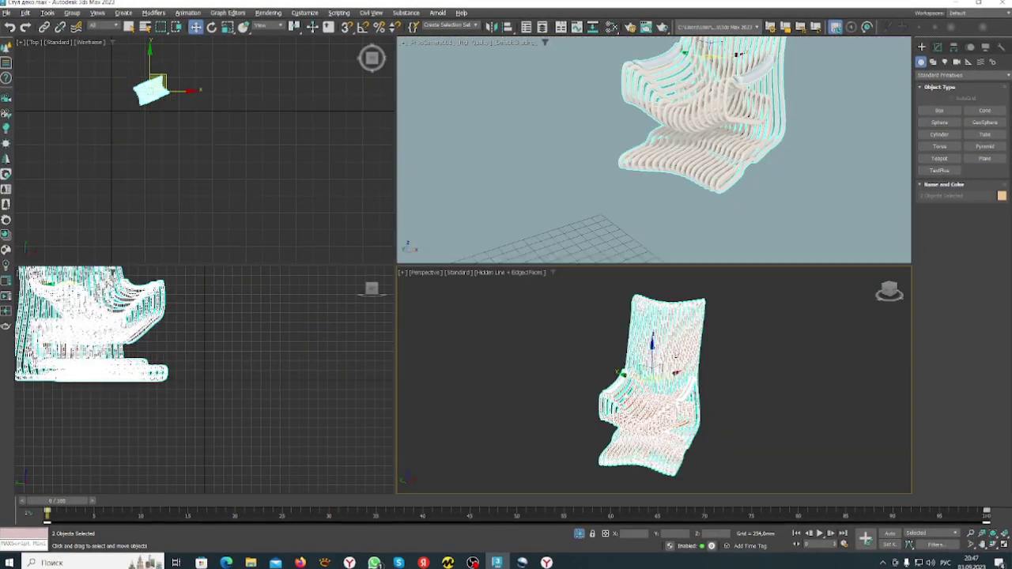
Render a test image of the chair in the wallpapered room from the camera
click(754, 342)
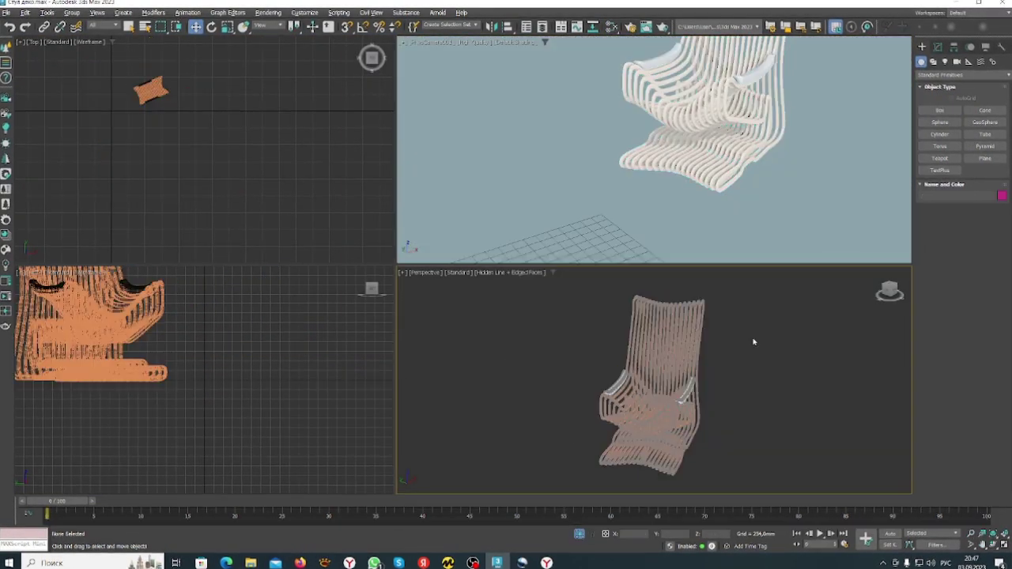
key(ctrl+a)
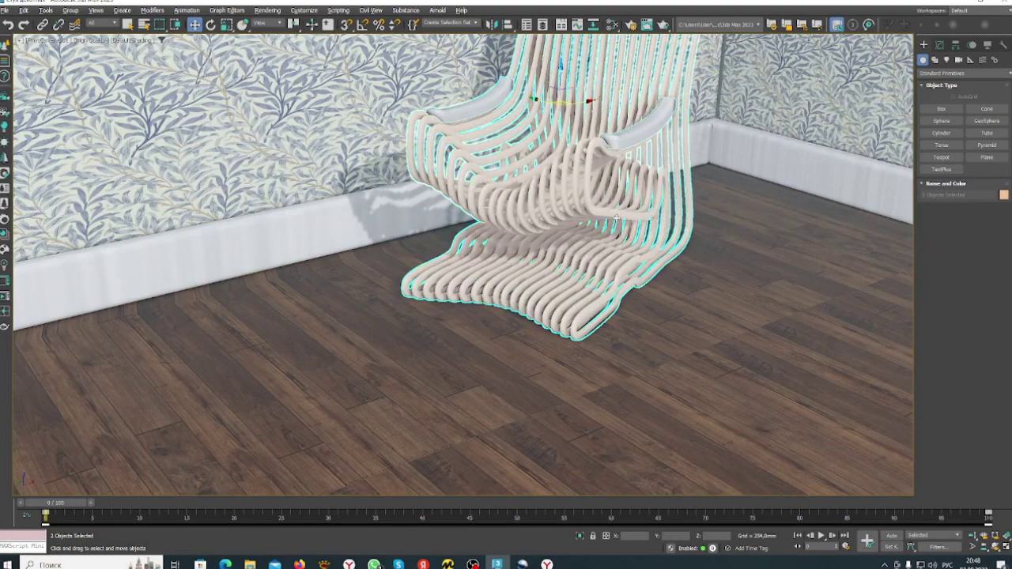
key(shift+q)
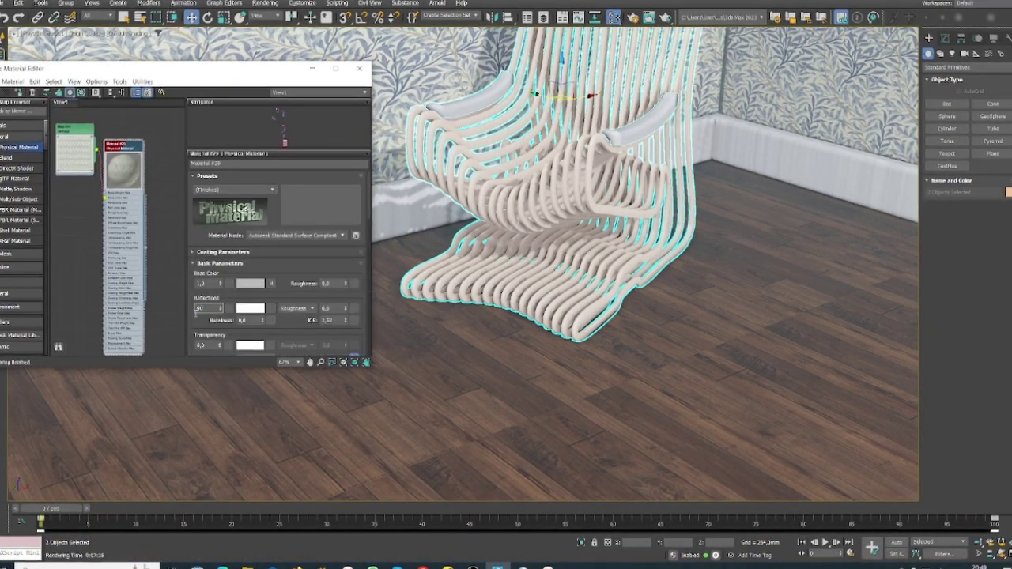
scroll(171, 307, down, 3)
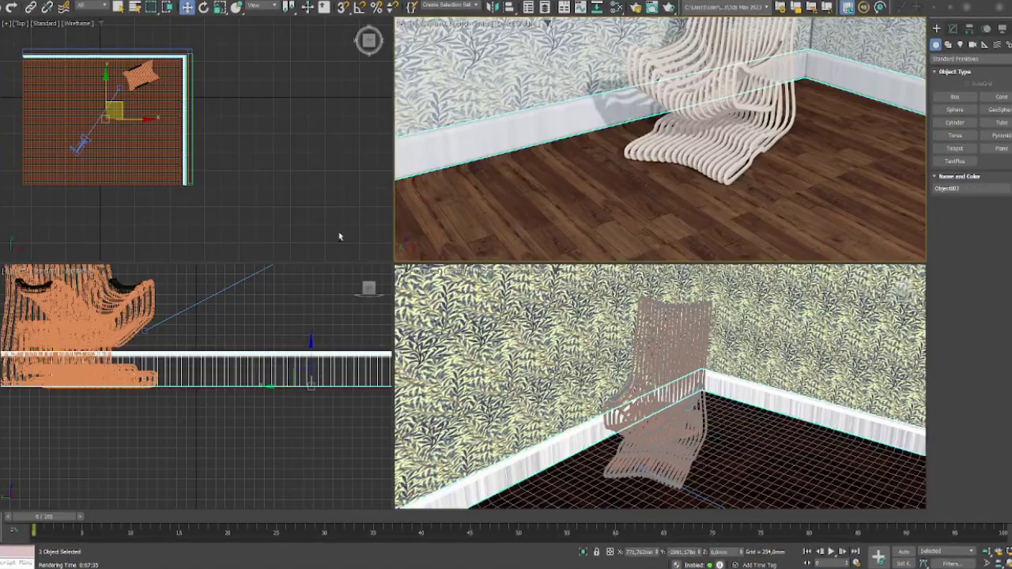
Draw a closed straight-sided spline beside the chair in the Left view, with a wide top, narrow waist and two splayed legs
key(alt+w)
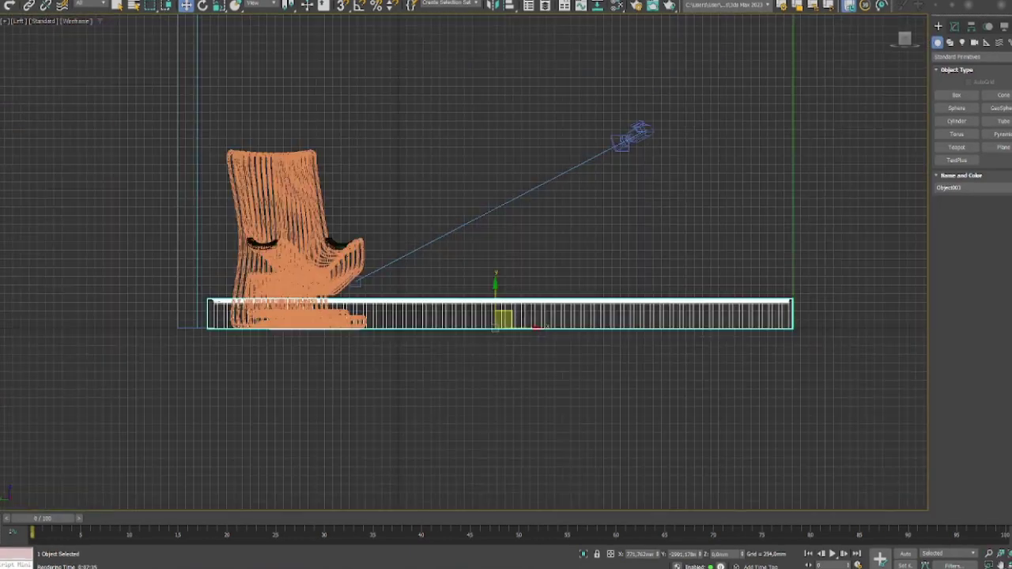
scroll(495, 174, up, 2)
scroll(412, 388, up, 3)
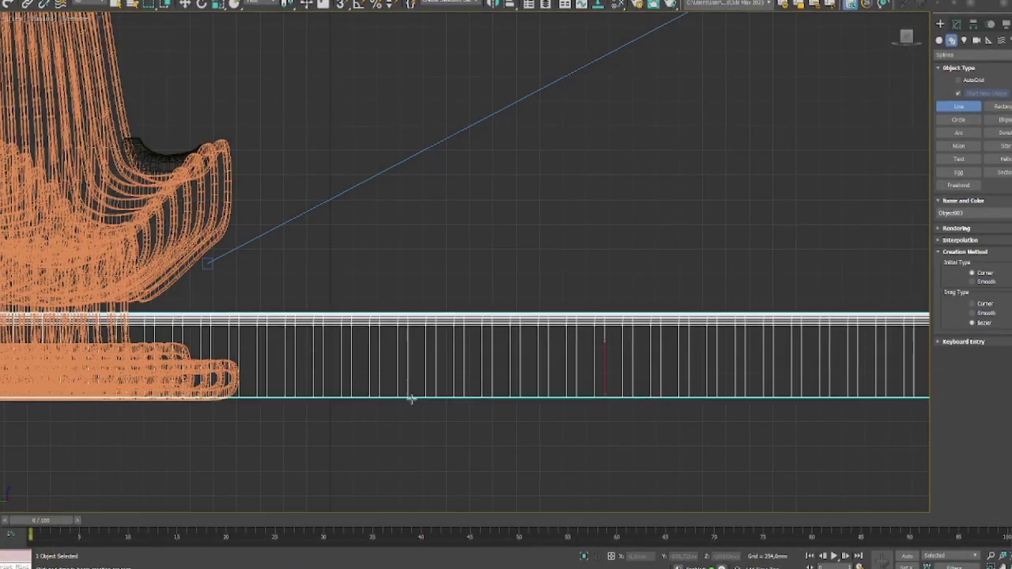
click(411, 399)
scroll(400, 293, down, 3)
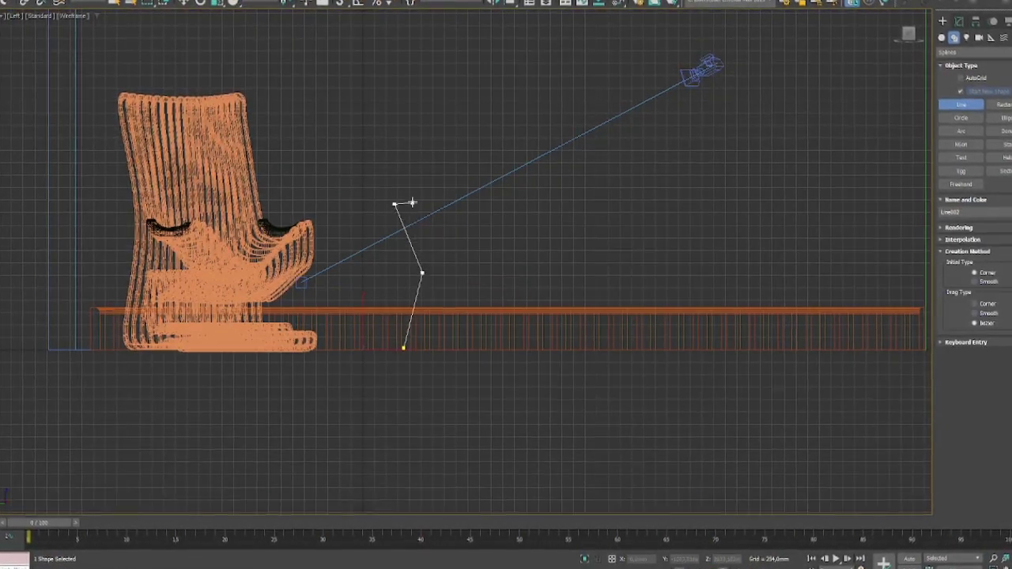
scroll(412, 203, up, 4)
click(393, 192)
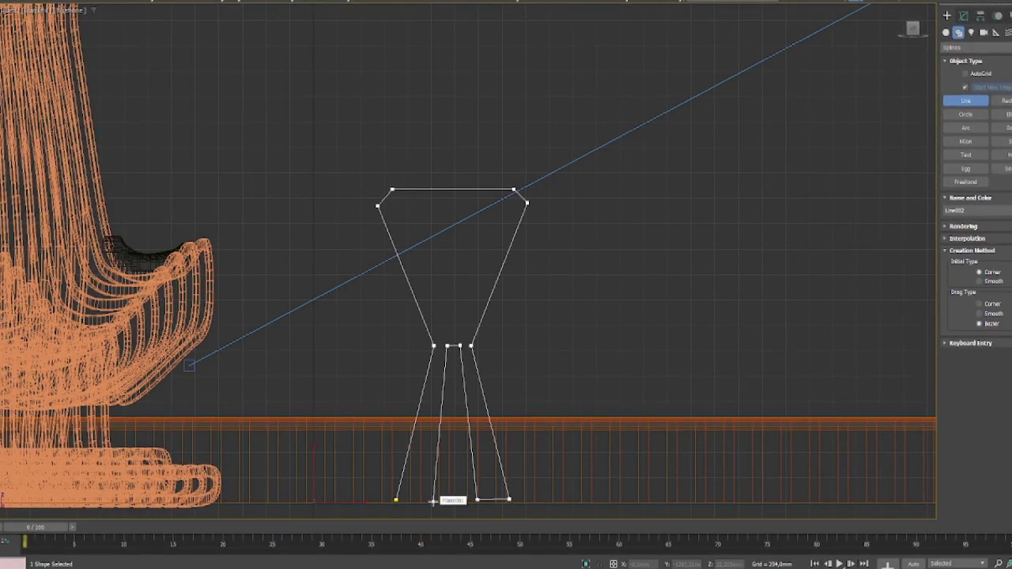
click(394, 501)
click(500, 287)
Make the spline renderable in renderer and viewport with a rectangular section about 72 mm in length and 123 mm in width
click(965, 14)
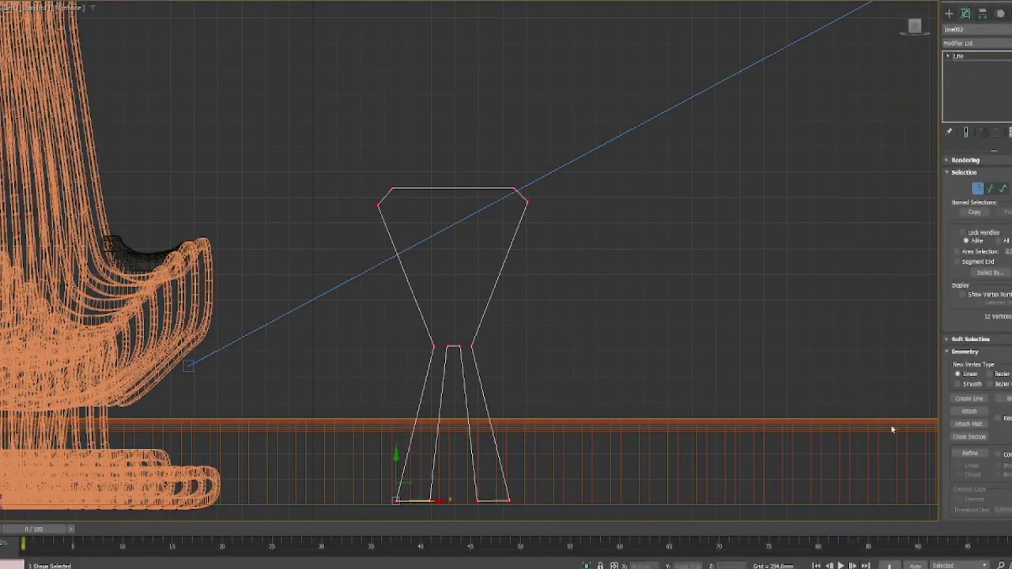
click(966, 159)
click(956, 179)
click(959, 274)
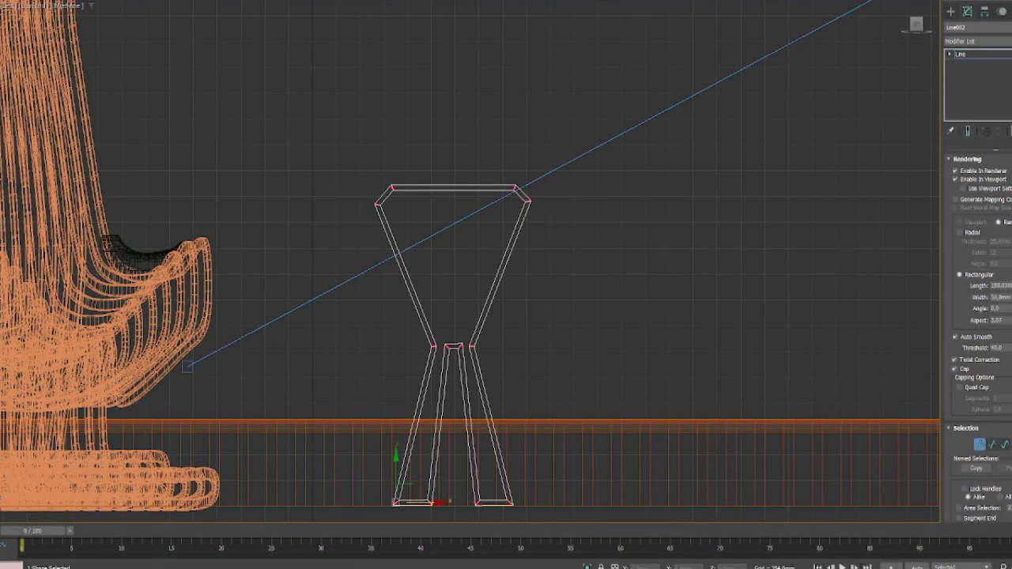
key(alt+w)
key(alt+w)
alt+middle_drag(506, 285, 443, 253)
key(alt+w)
click(253, 424)
key(alt+w)
Try smoothing all the outline's vertices and reshaping its rounded top by moving the corner vertices, and undo those changes
right_click(472, 395)
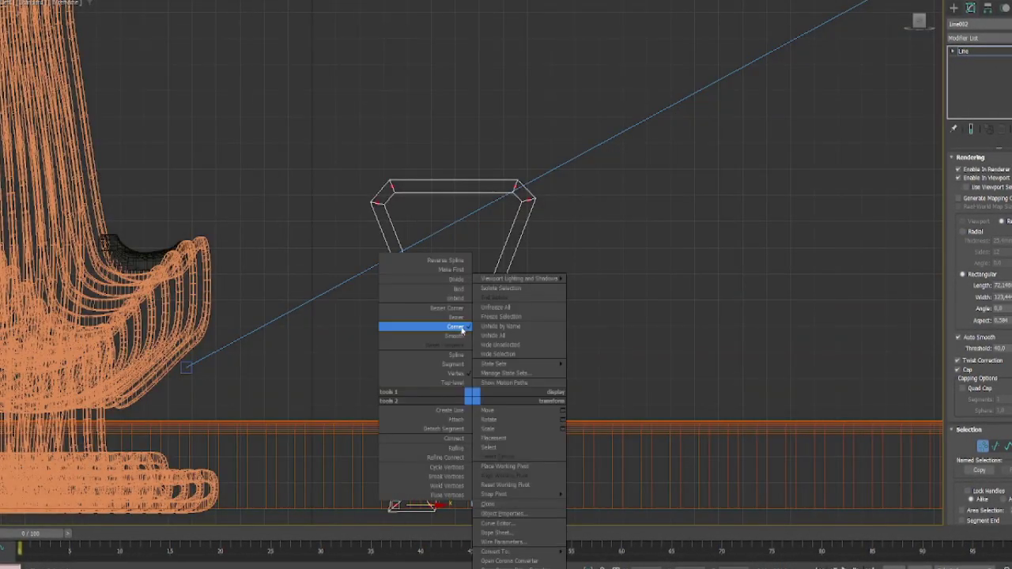
click(425, 327)
drag(369, 186, 380, 169)
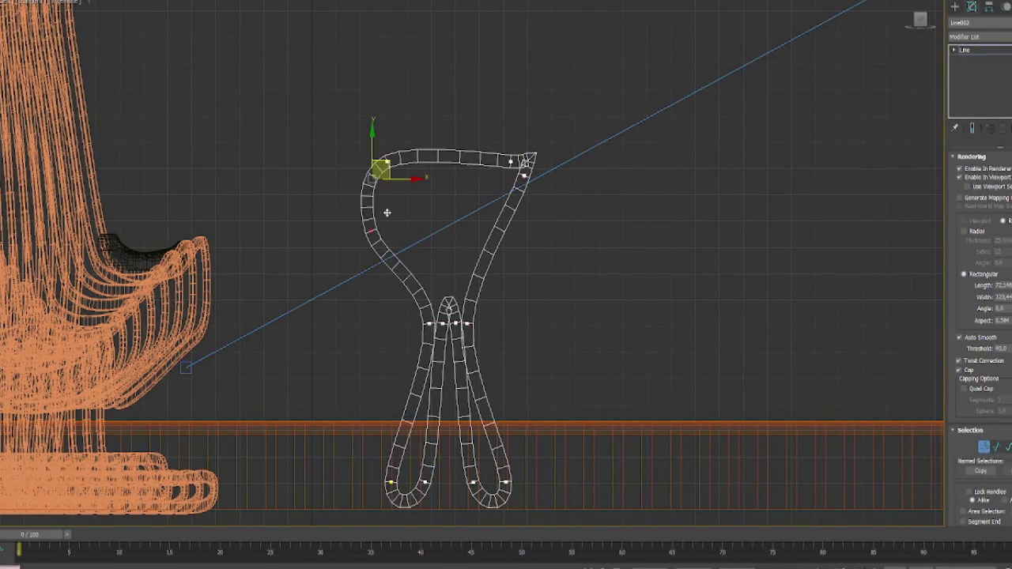
drag(528, 183, 528, 158)
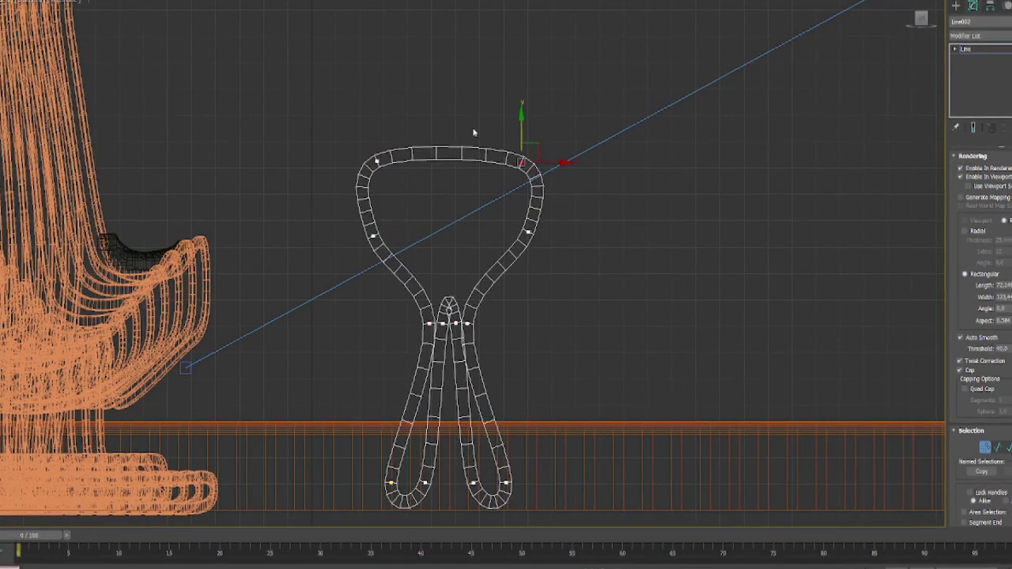
drag(376, 161, 368, 161)
click(390, 482)
key(ctrl+z)
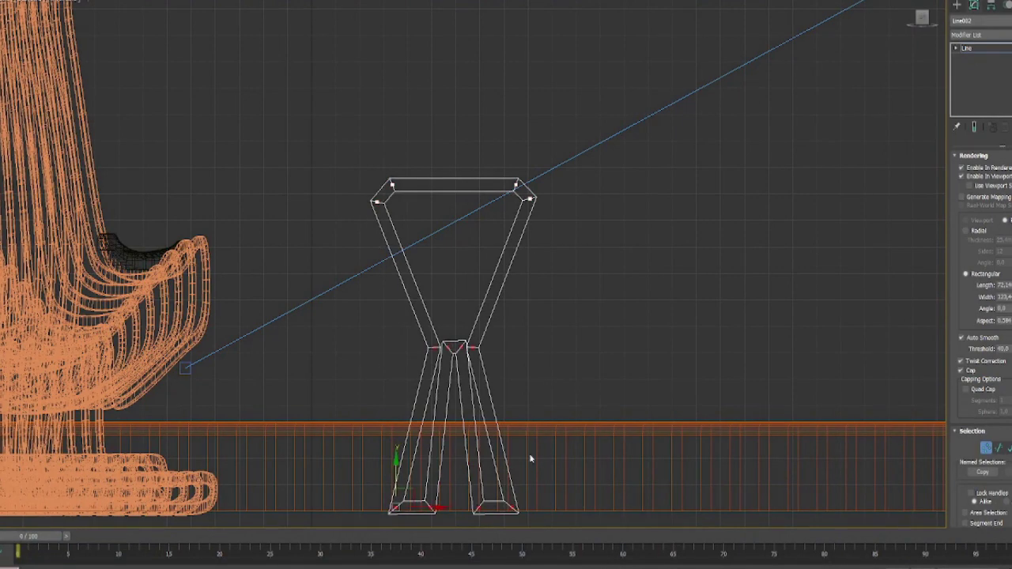
Convert the outline's waist and leg vertices to Smooth
drag(294, 163, 598, 498)
right_click(375, 302)
click(395, 340)
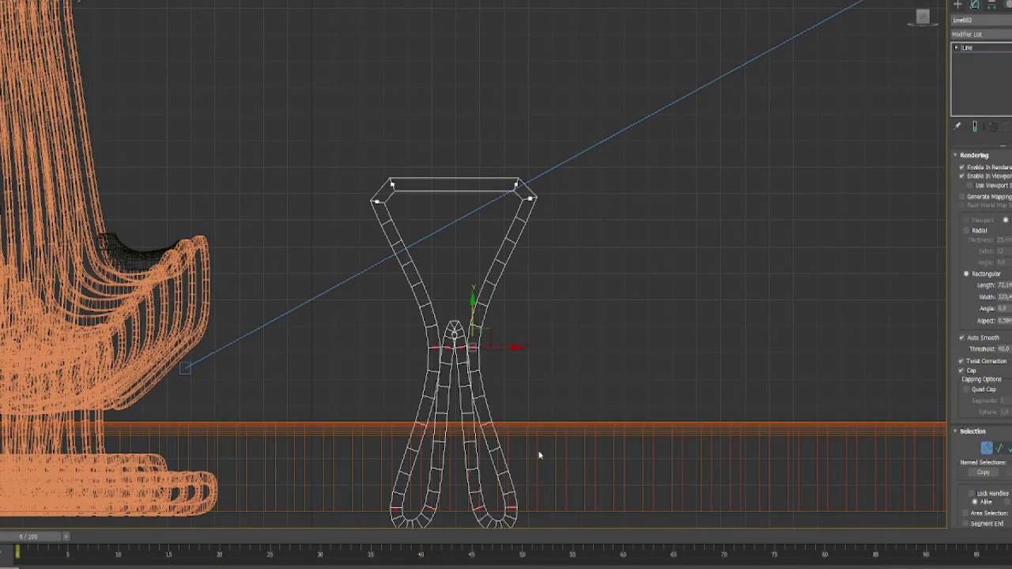
Lower the two inner leg vertices of the outline beneath its outer waist vertices
middle_drag(539, 455, 540, 408)
middle_drag(377, 400, 389, 428)
click(387, 177)
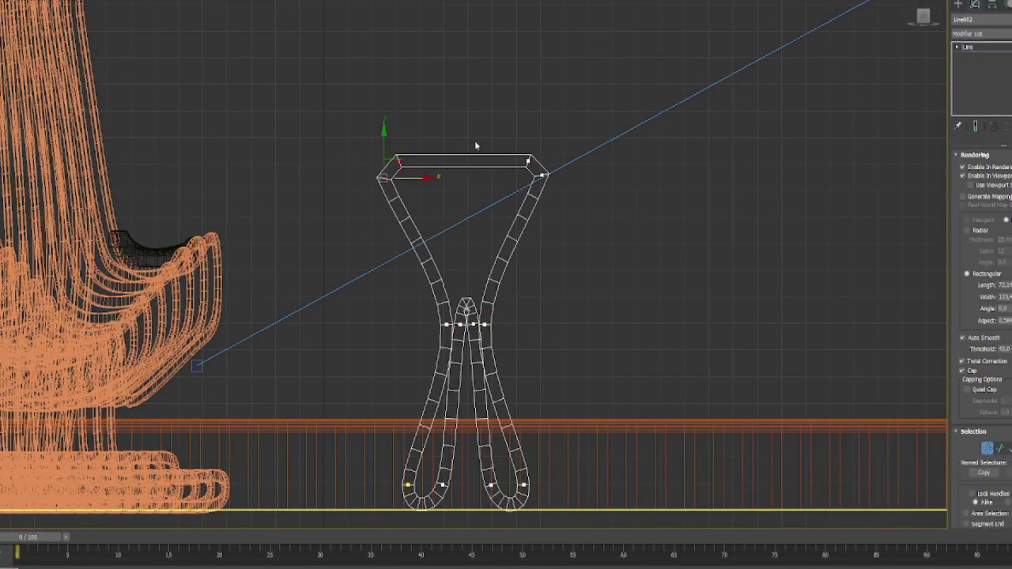
scroll(497, 211, down, 2)
scroll(472, 288, up, 4)
click(484, 291)
scroll(501, 323, up, 3)
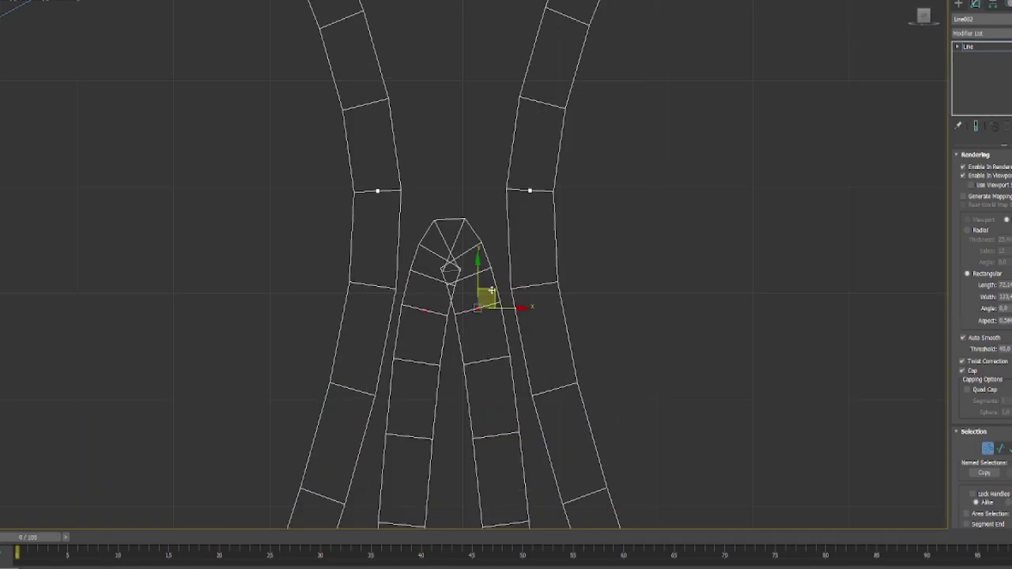
scroll(510, 366, down, 4)
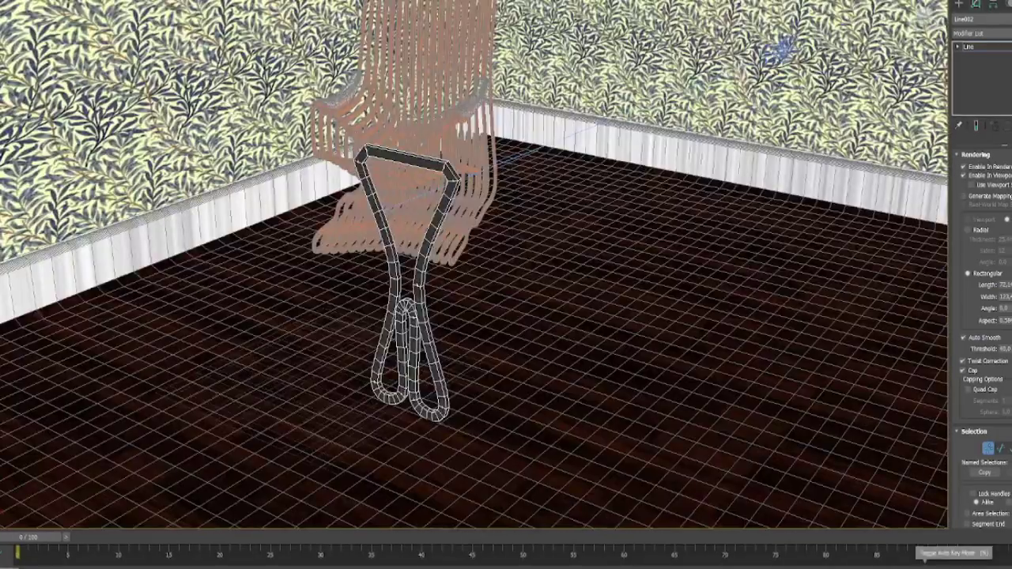
Animate the outline sliding sideways over the timeline with Auto Key
click(925, 563)
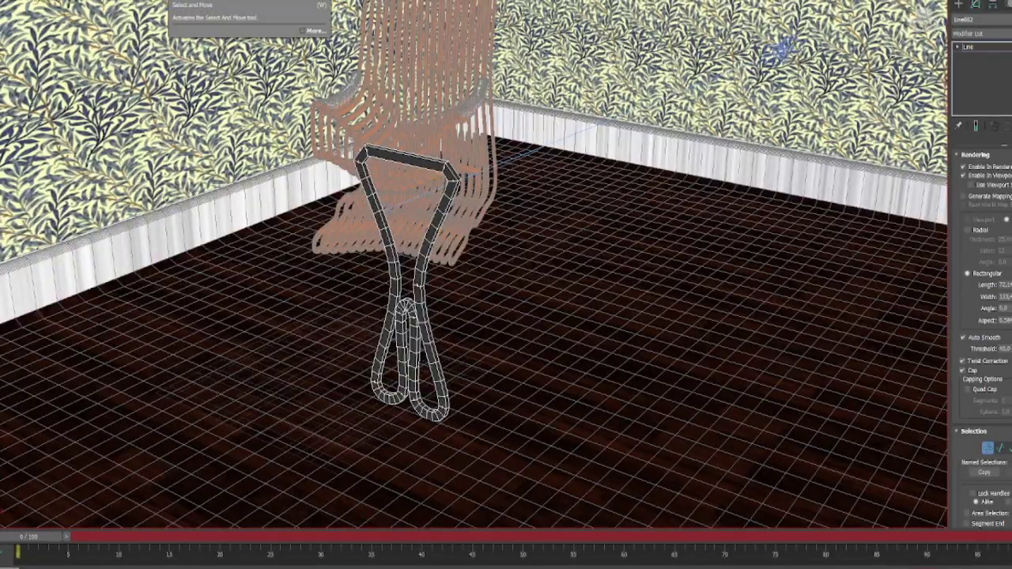
click(968, 48)
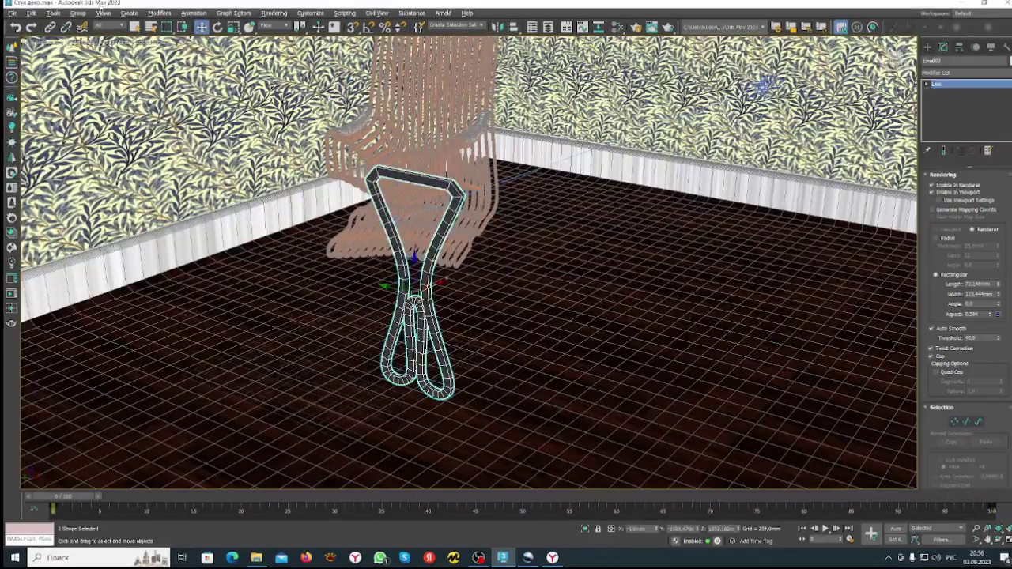
alt+middle_drag(502, 336, 581, 264)
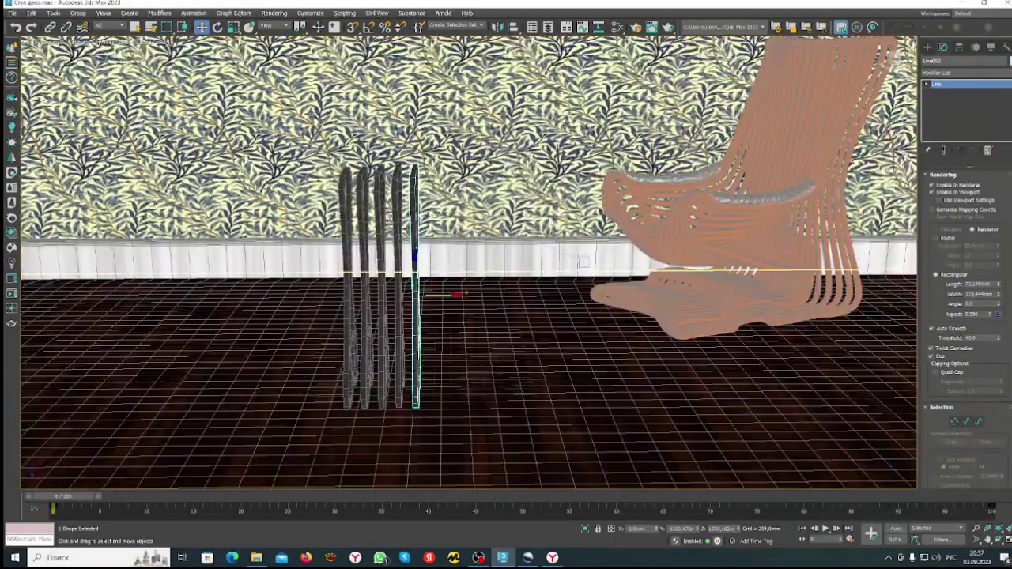
Snapshot the animated outline as mesh copies over frames 0 to 100 and attach the resulting slats into one object
alt+middle_drag(463, 258, 465, 229)
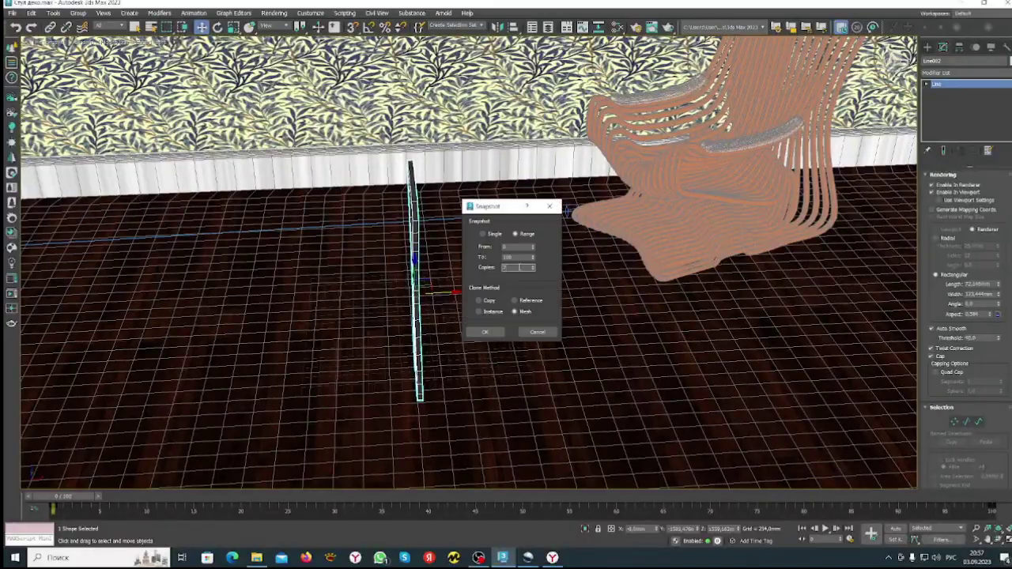
click(485, 331)
click(522, 363)
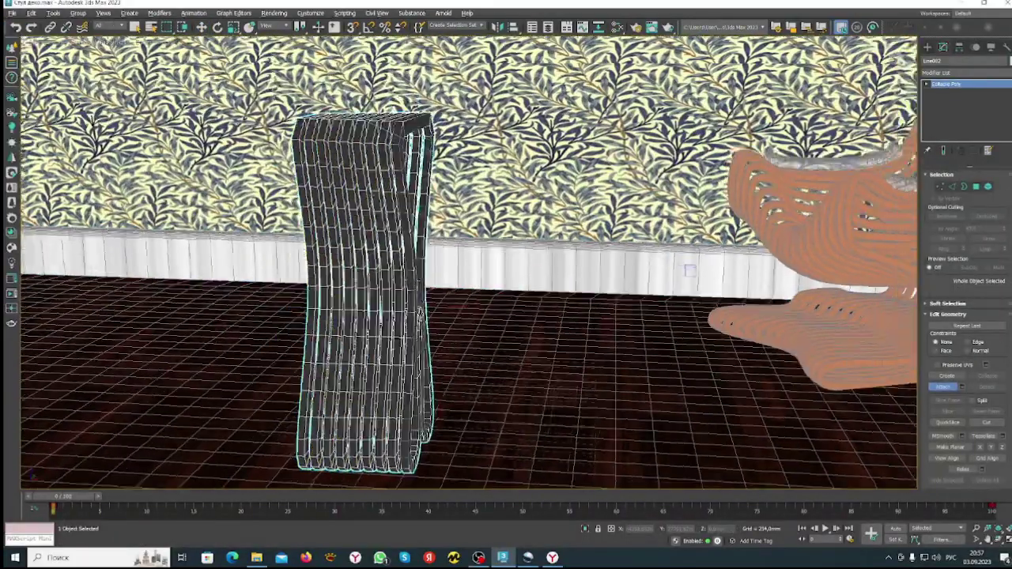
Mirror the slatted body as a copy to complete the side table
alt+middle_drag(689, 271, 452, 291)
key(w)
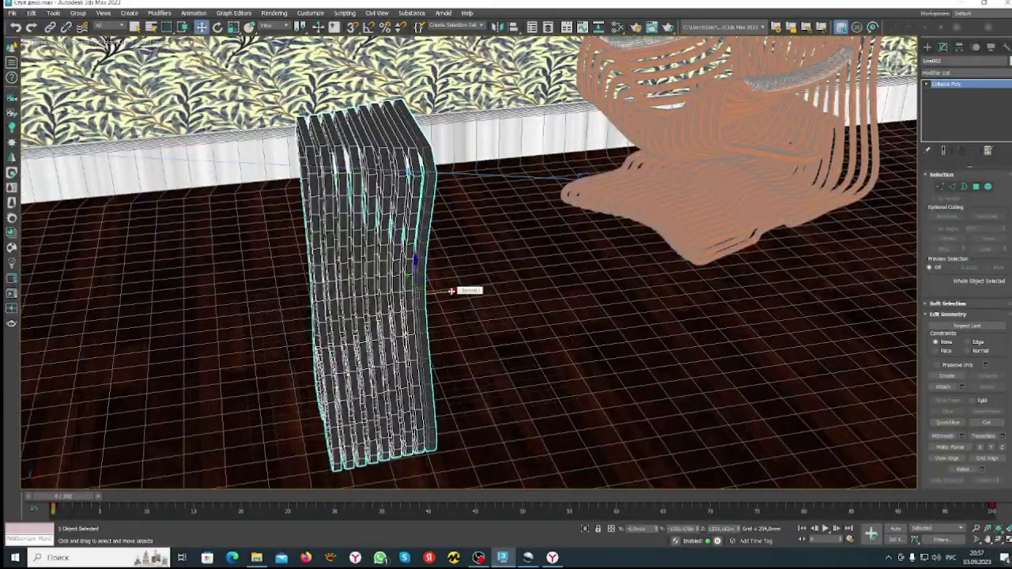
click(491, 236)
click(490, 247)
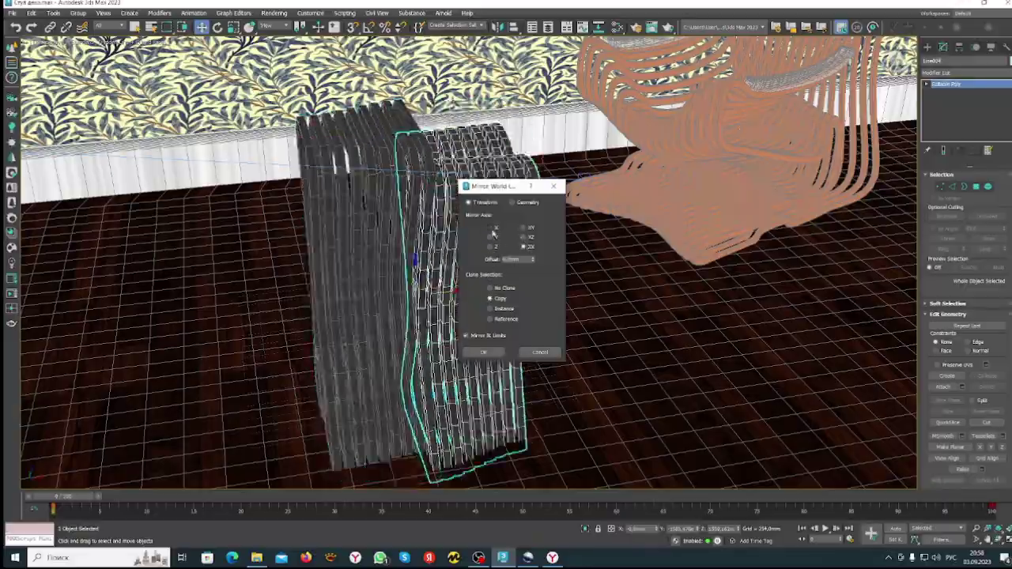
click(484, 351)
scroll(467, 260, down, 10)
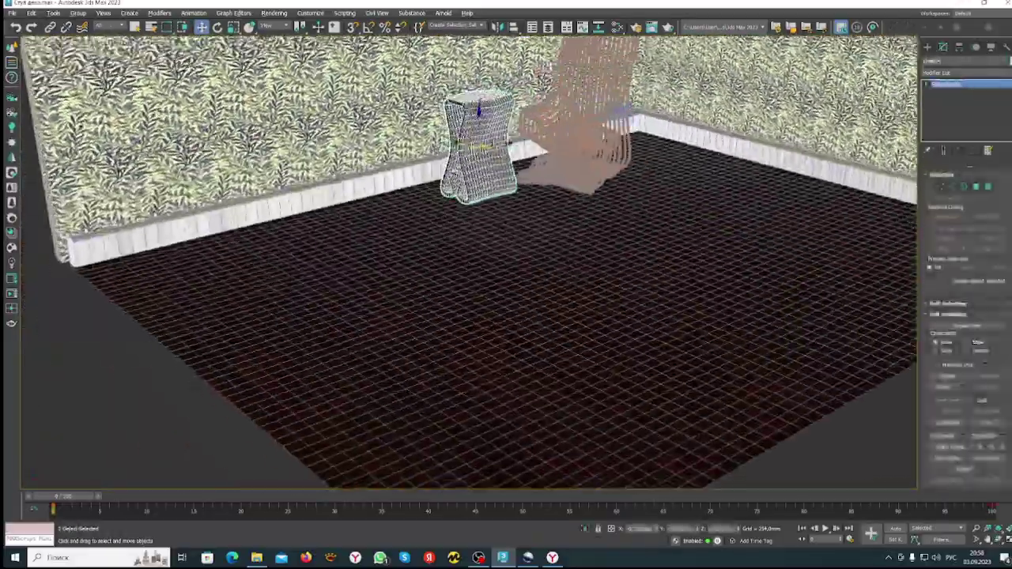
scroll(467, 261, up, 10)
alt+middle_drag(467, 261, 601, 238)
Assign the chair's wood material to the side table
click(625, 261)
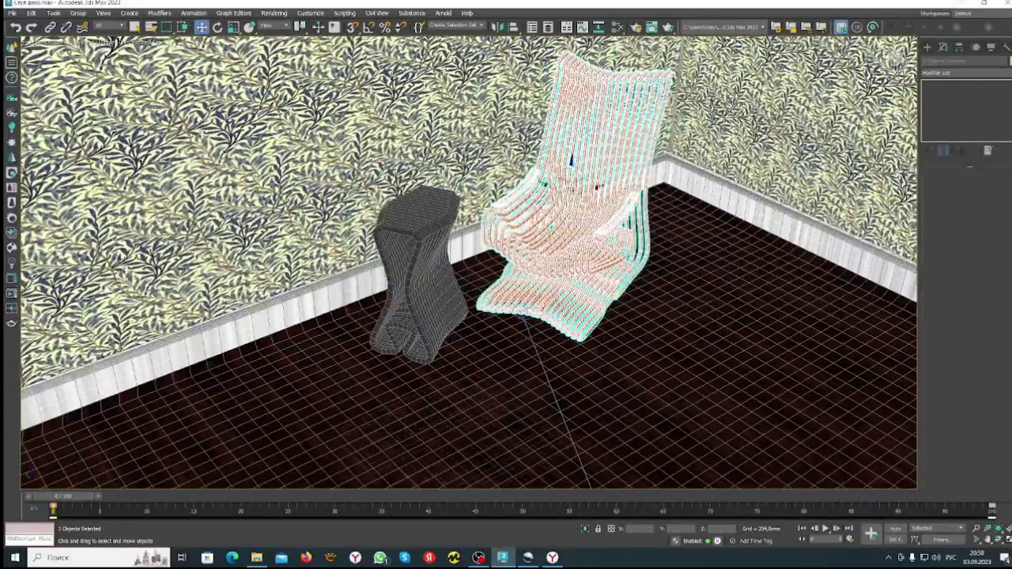
click(419, 269)
alt+middle_drag(443, 261, 498, 253)
key(m)
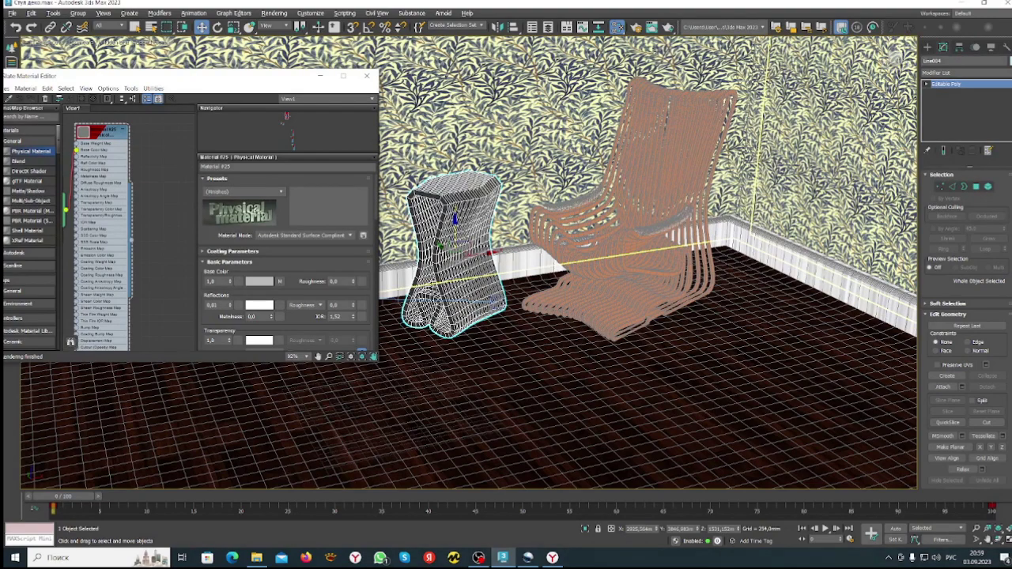
click(366, 75)
Apply the Smooth - Black leather material from the Autodesk Material Library to the chair's armrest pads
click(927, 61)
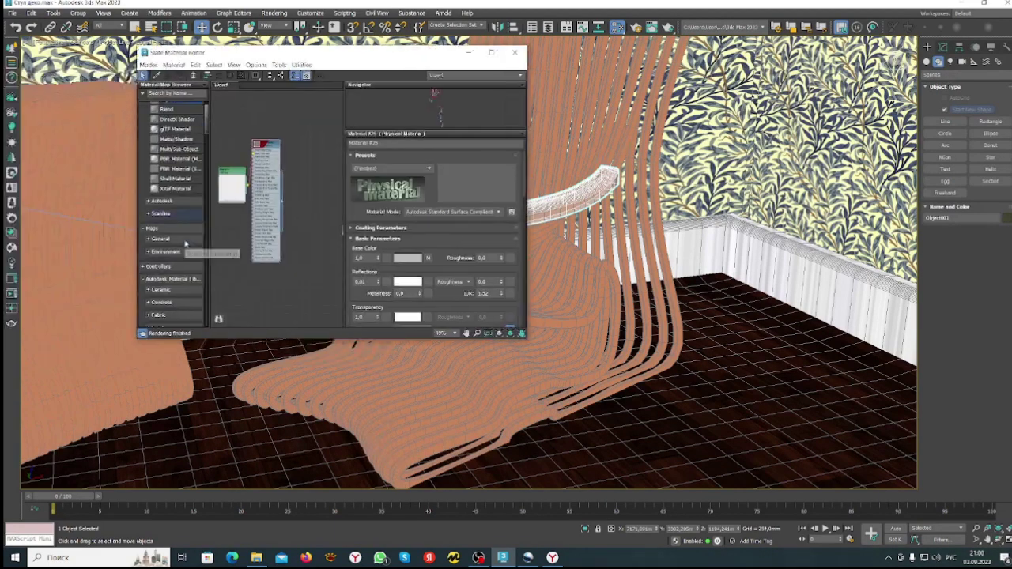
click(166, 211)
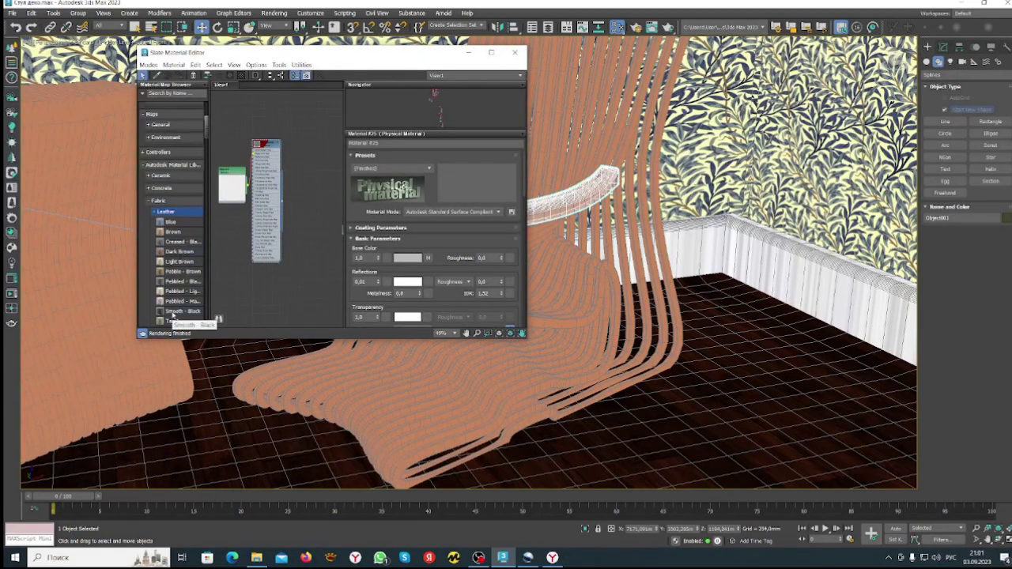
drag(173, 316, 238, 253)
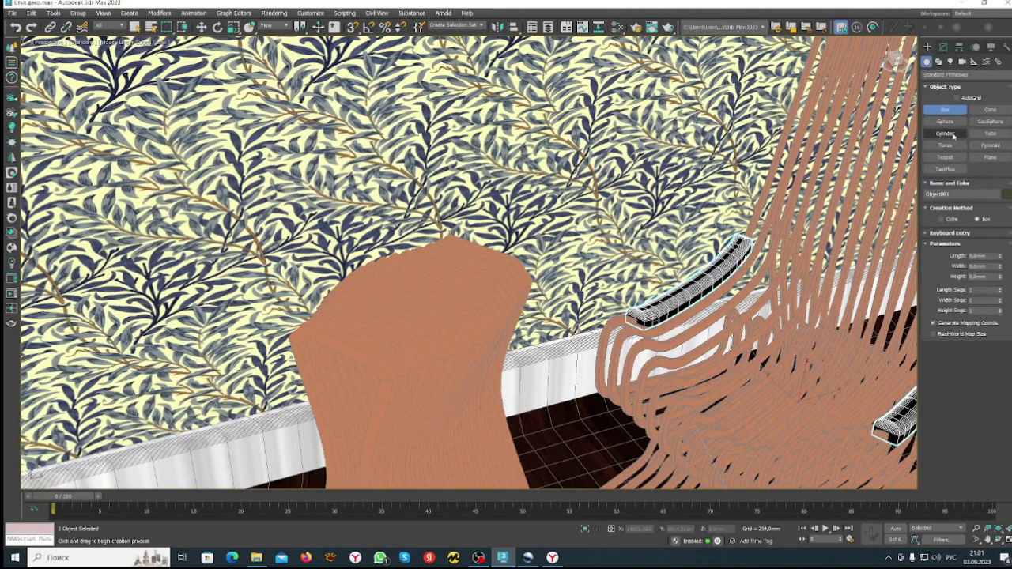
Create a sphere resting on the side table's top and convert it to Editable Poly
click(945, 121)
drag(452, 271, 486, 266)
key(w)
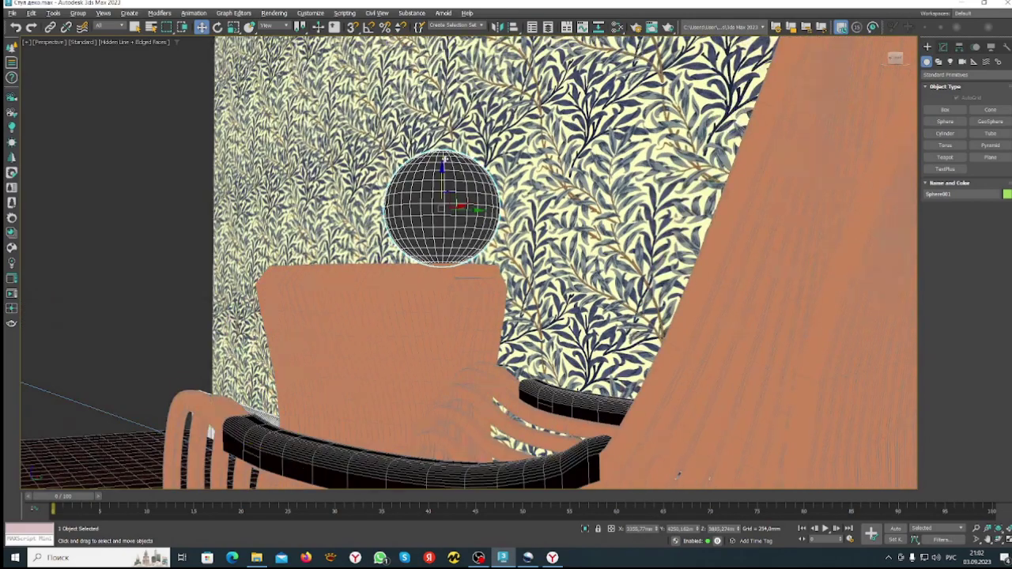
right_click(459, 169)
Remove the sphere's bottom polygons and extend the open border downward into a short base ring
drag(552, 316, 303, 274)
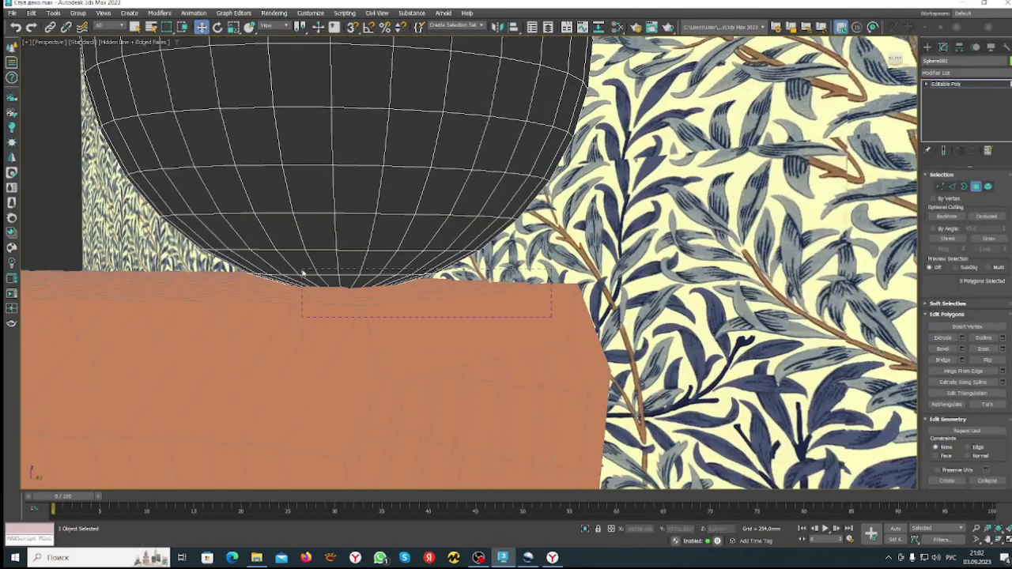
alt+middle_drag(303, 273, 475, 317)
click(475, 381)
scroll(474, 355, up, 5)
key(3)
click(514, 368)
scroll(474, 316, down, 3)
scroll(553, 253, up, 3)
Connect the edges around the vase's base to add supporting loops, and open the top of the sphere
key(2)
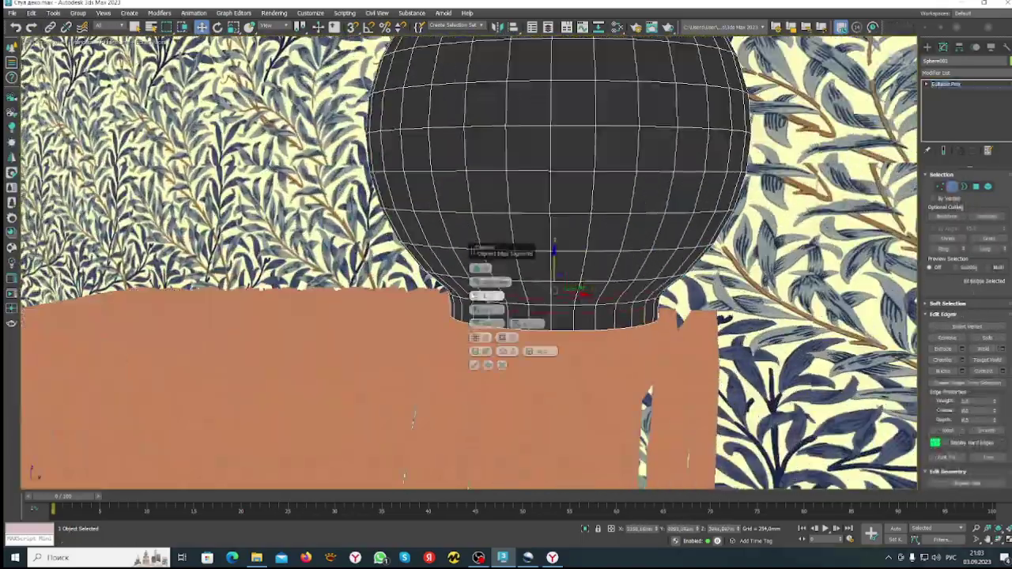
alt+middle_drag(554, 289, 590, 237)
scroll(588, 255, up, 3)
key(2)
Thicken the vase's wall with a Shell modifier, using an inner amount of about 12 mm and an outer amount of about 14 mm
click(964, 72)
scroll(941, 477, down, 1)
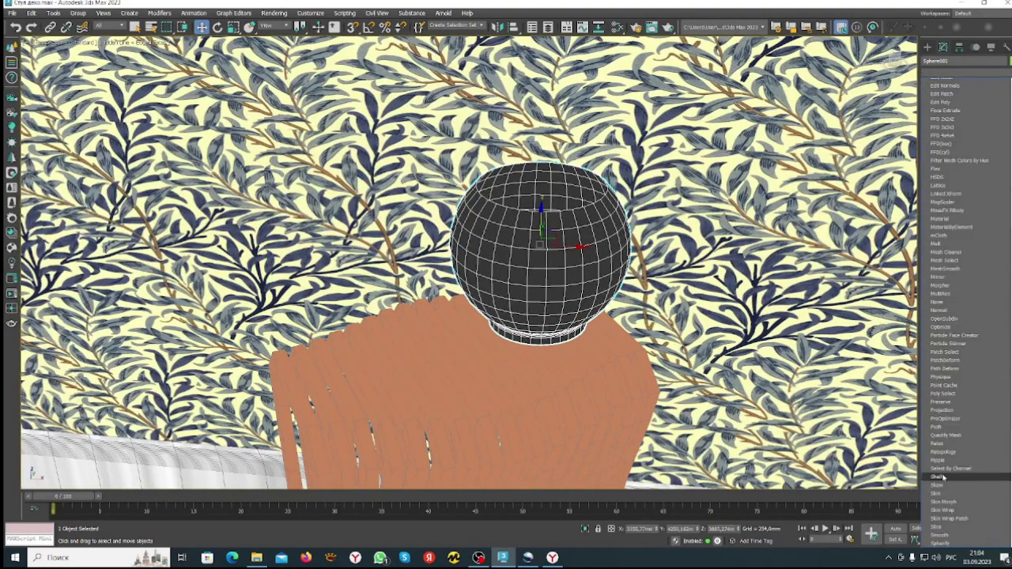
click(943, 477)
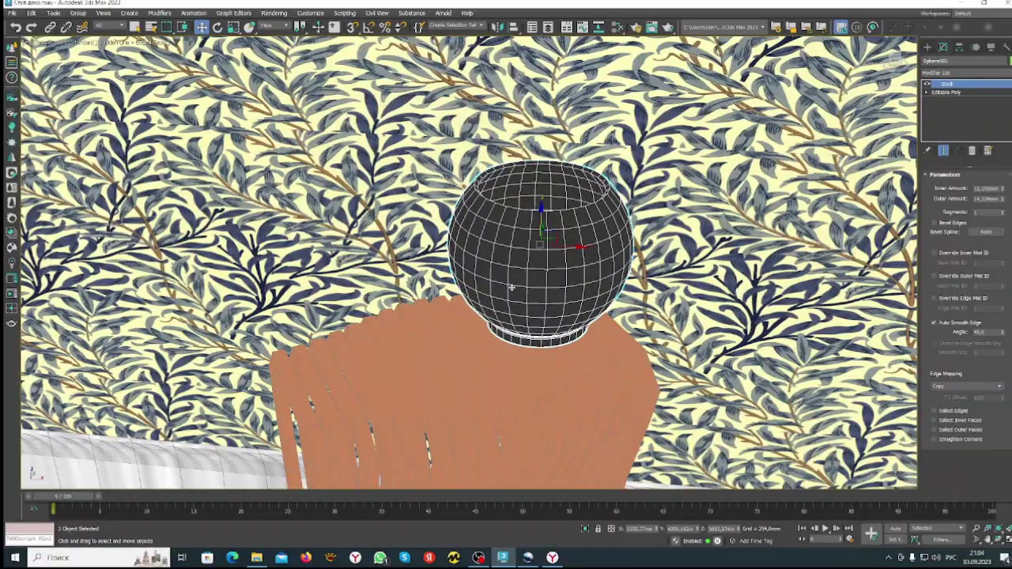
scroll(511, 288, down, 5)
alt+middle_drag(511, 288, 554, 268)
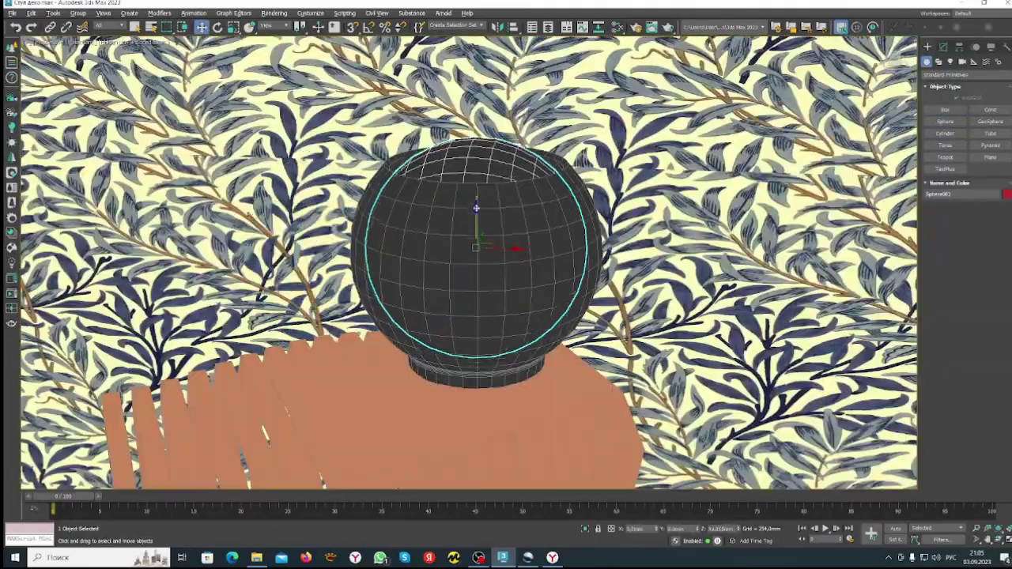
Position a second sphere inside the vase, convert it to Editable Poly and remove its top polygons
key(e)
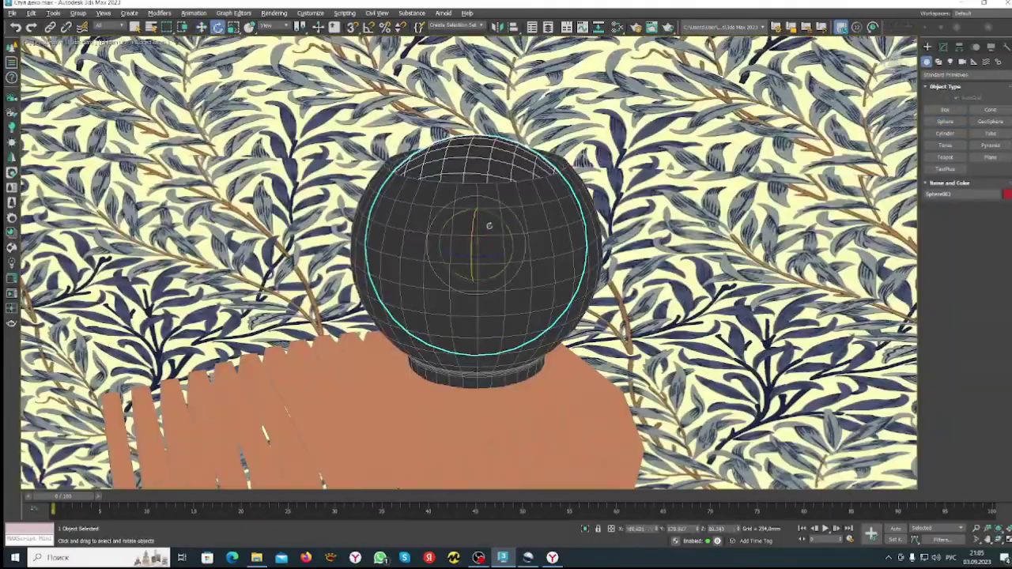
alt+middle_drag(476, 208, 476, 316)
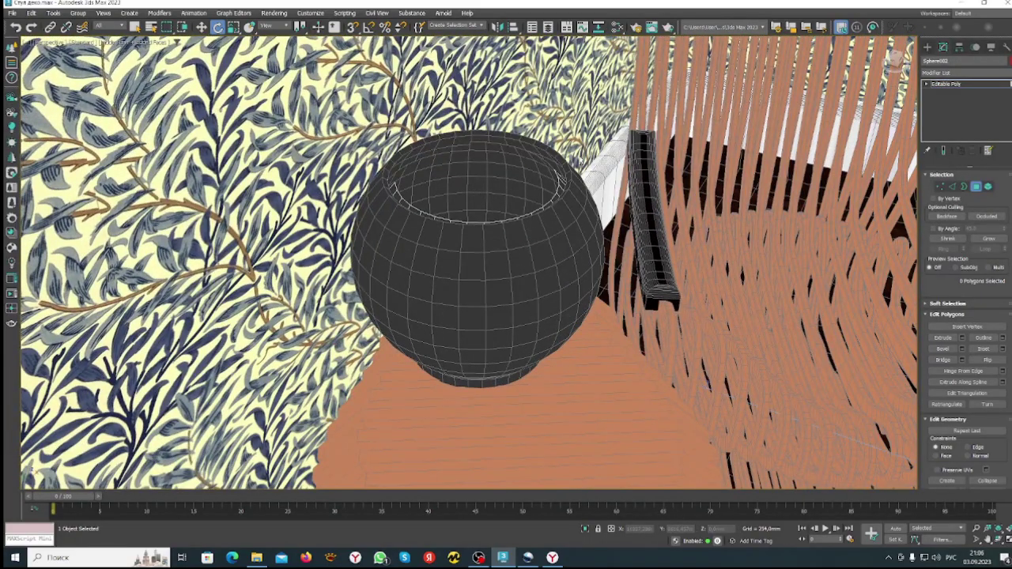
scroll(474, 261, up, 5)
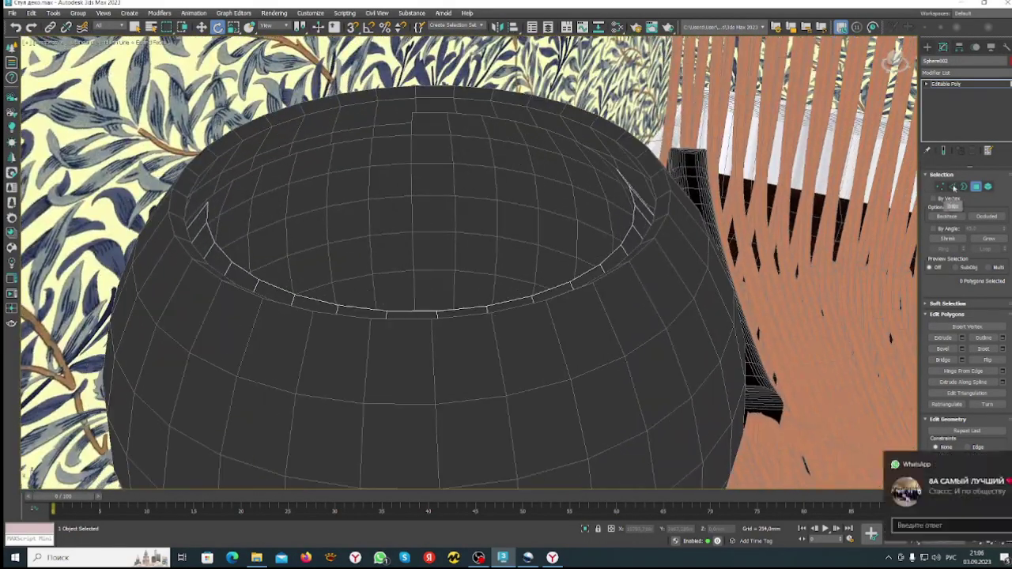
Try to cap the inner sphere's open top
click(429, 169)
scroll(517, 205, down, 3)
key(6)
alt+middle_drag(517, 205, 425, 242)
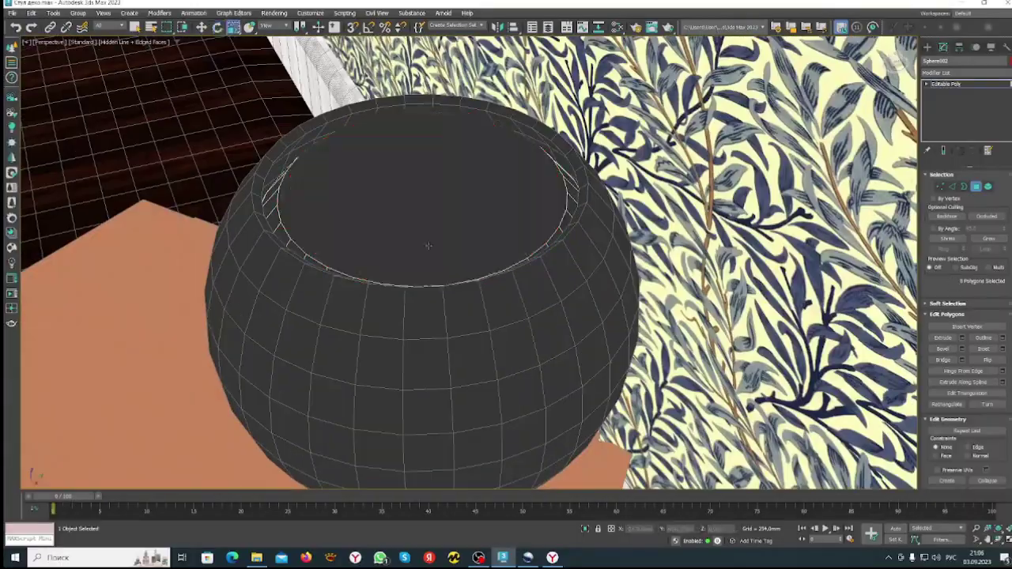
Scale the inner sphere uniformly to fit the inside of the vase
scroll(425, 242, down, 3)
key(r)
scroll(450, 204, up, 4)
scroll(456, 198, up, 5)
scroll(456, 198, down, 6)
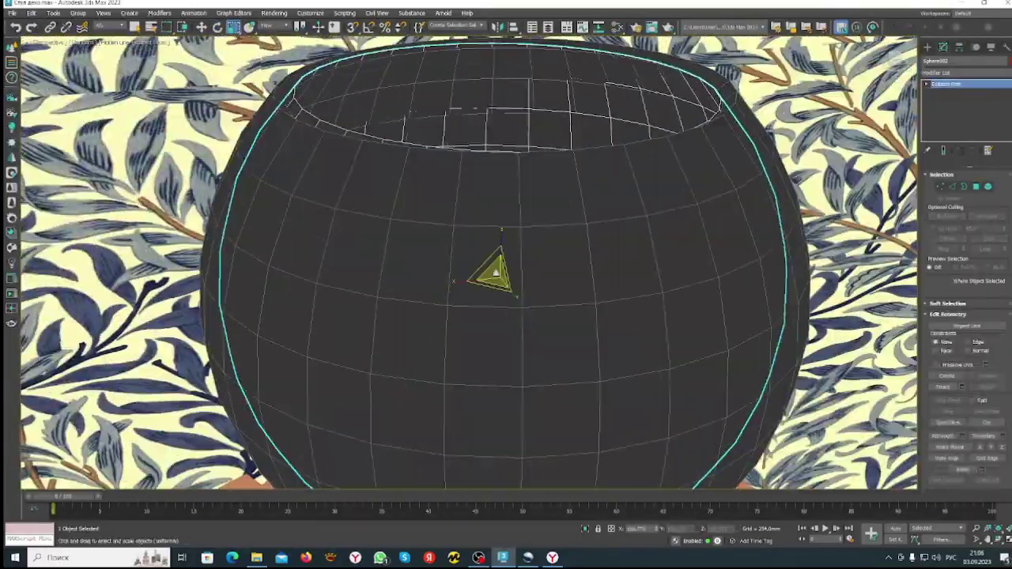
Trim the inner sphere's top in the Left wireframe view and close the opening with a flat polygon below the vase rim
key(F3)
scroll(440, 398, up, 3)
key(3)
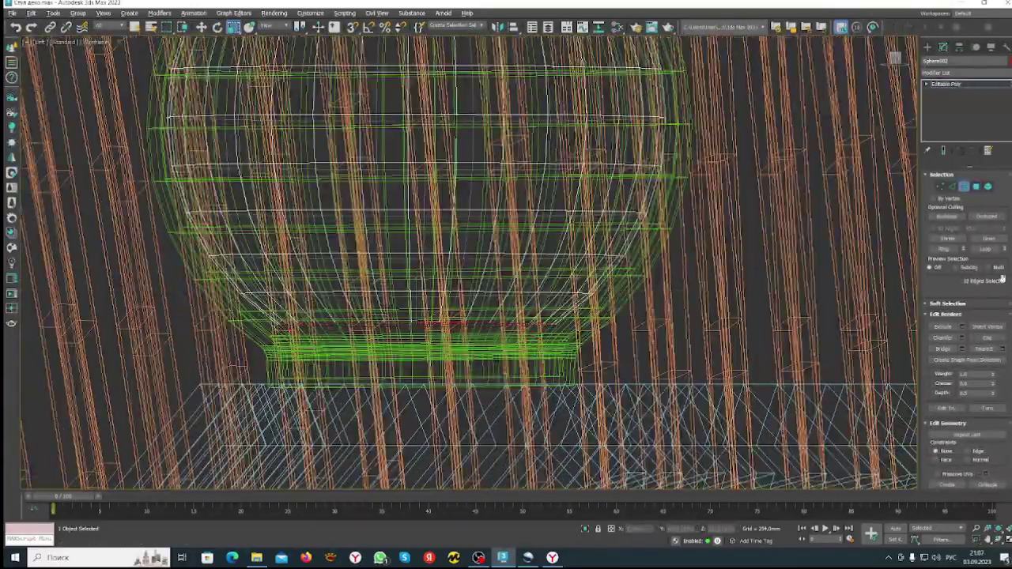
key(F3)
key(z)
scroll(746, 319, down, 3)
key(F3)
scroll(745, 319, down, 3)
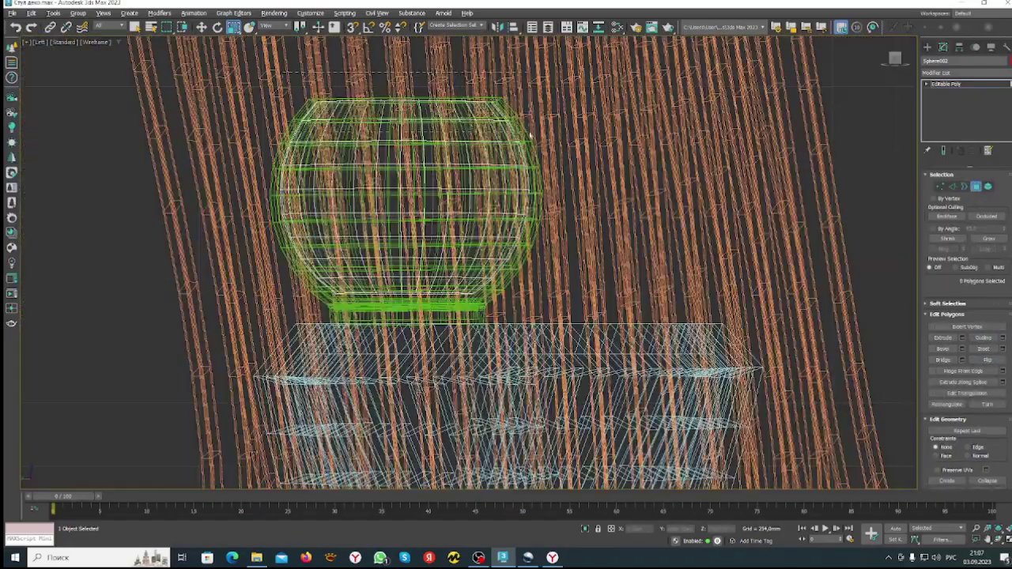
key(F3)
scroll(746, 318, up, 3)
alt+middle_drag(746, 319, 935, 314)
scroll(696, 284, down, 5)
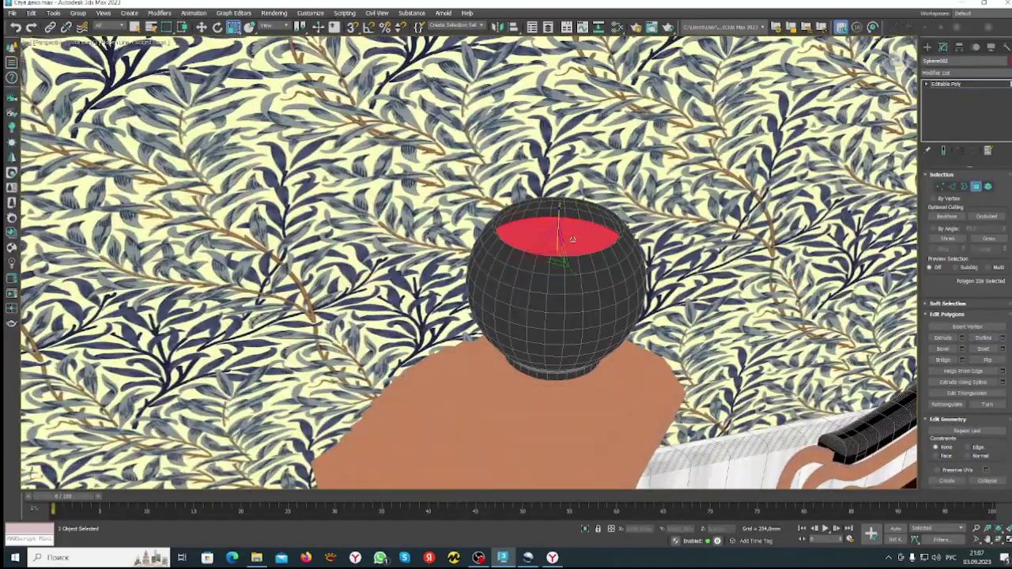
click(961, 72)
scroll(981, 224, down, 6)
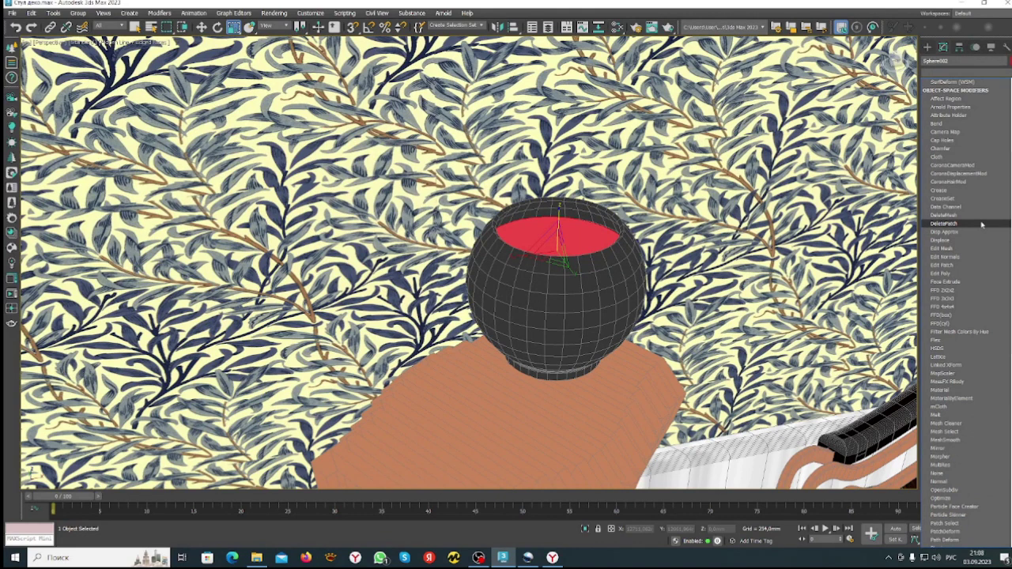
scroll(982, 224, down, 15)
scroll(941, 450, down, 1)
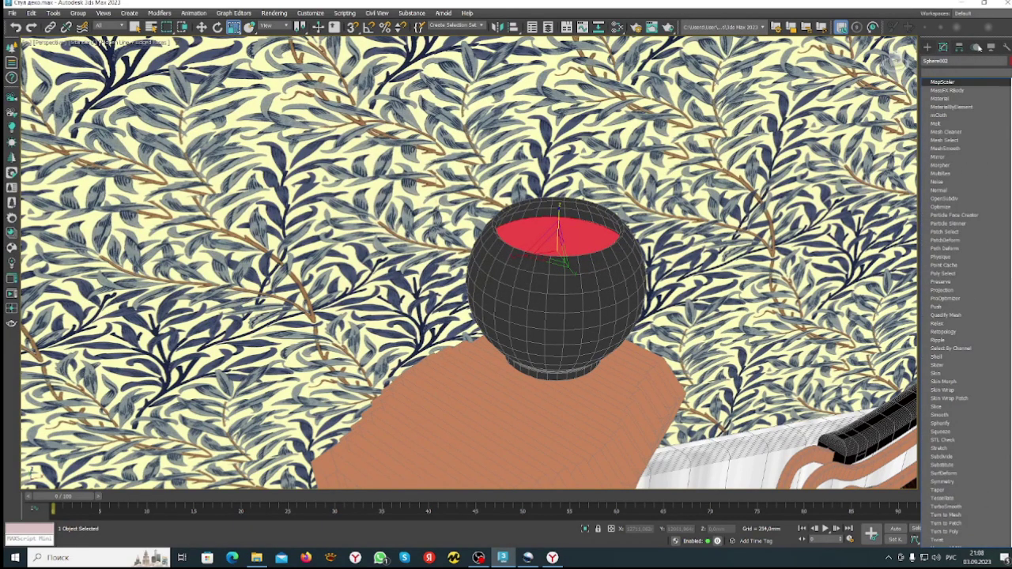
key(Escape)
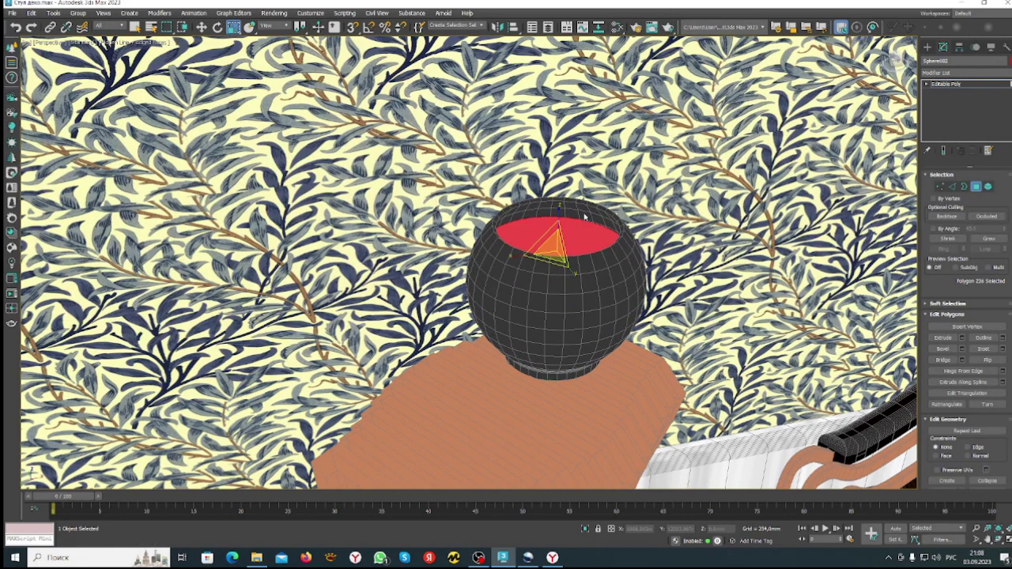
Separate the inner sphere's flat top into its own surface and cut a network of irregular crossing edges across it
key(Delete)
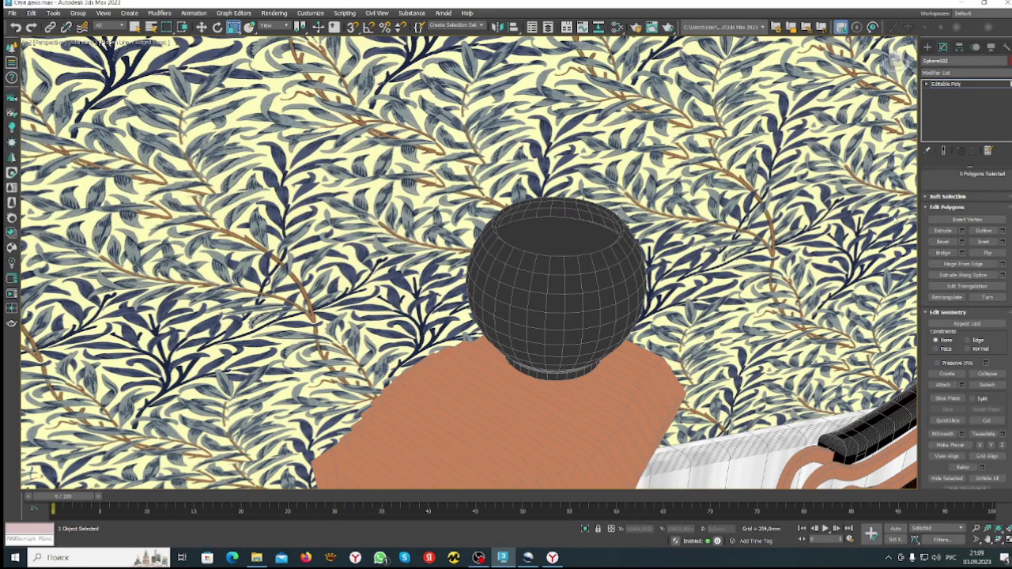
click(998, 83)
scroll(542, 227, up, 5)
click(557, 185)
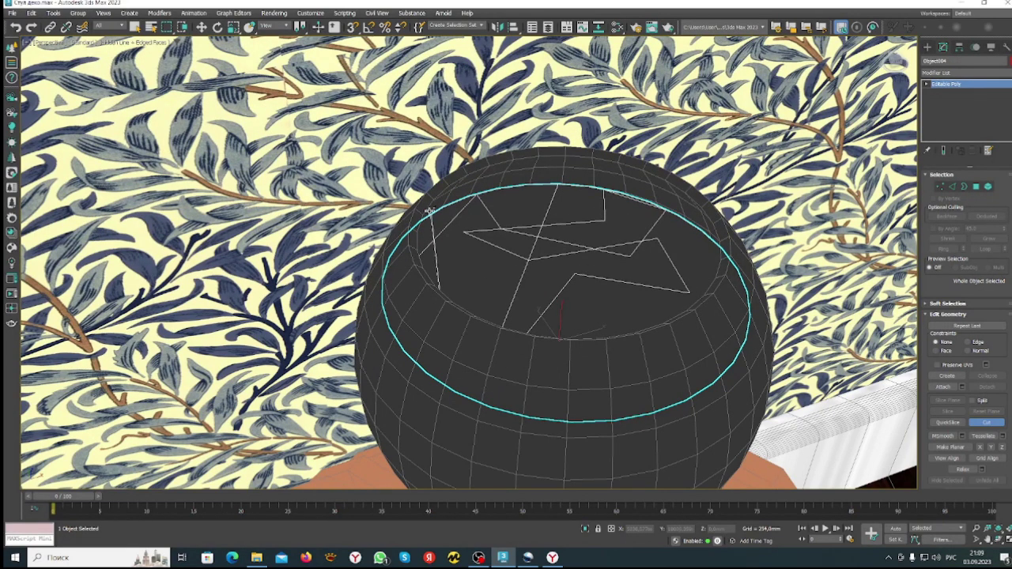
alt+middle_drag(461, 235, 465, 312)
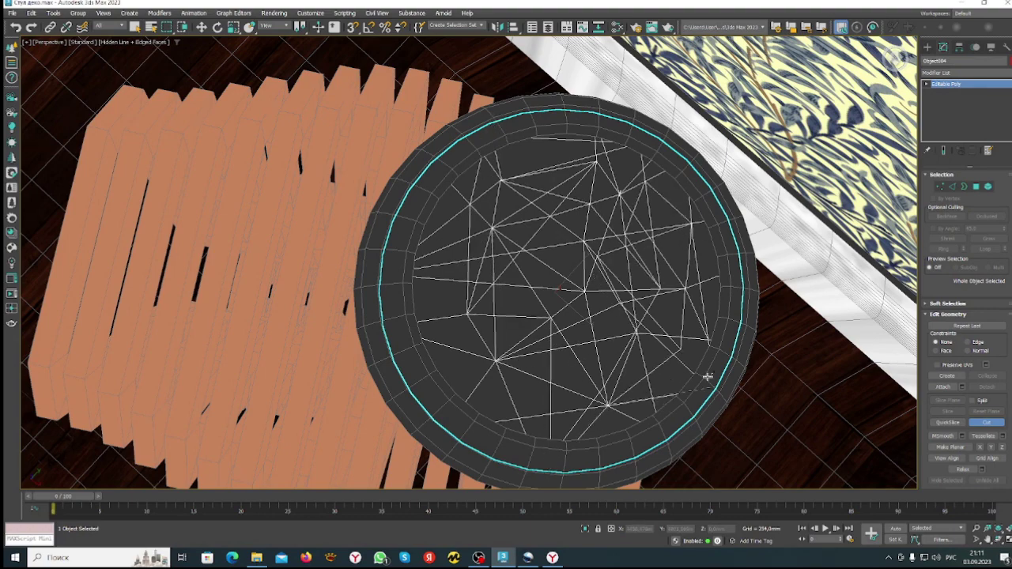
alt+middle_drag(491, 321, 484, 194)
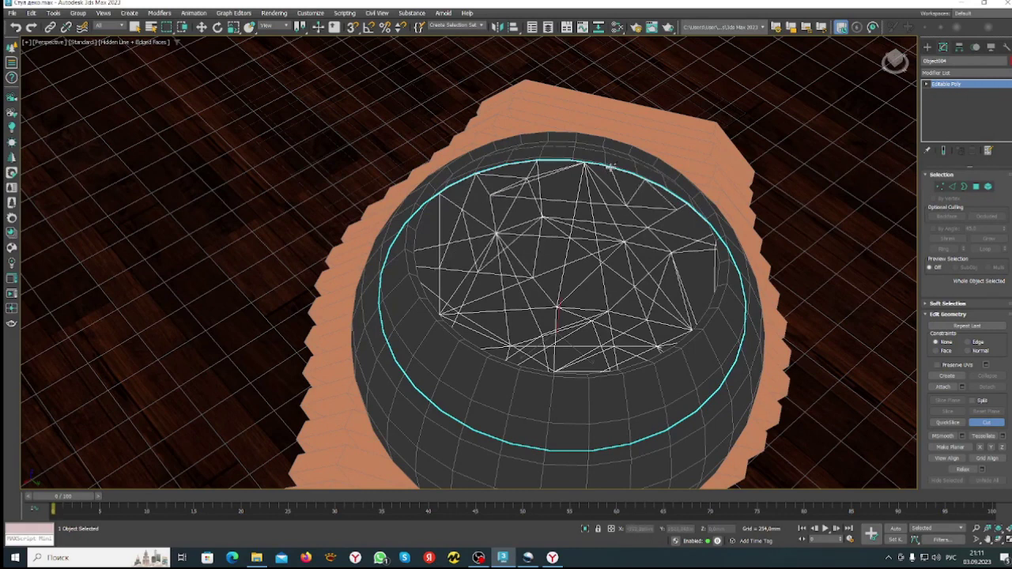
Add a Noise modifier to the cut surface and adjust its scale and Z strength for slight ripples
click(964, 72)
scroll(961, 356, down, 3)
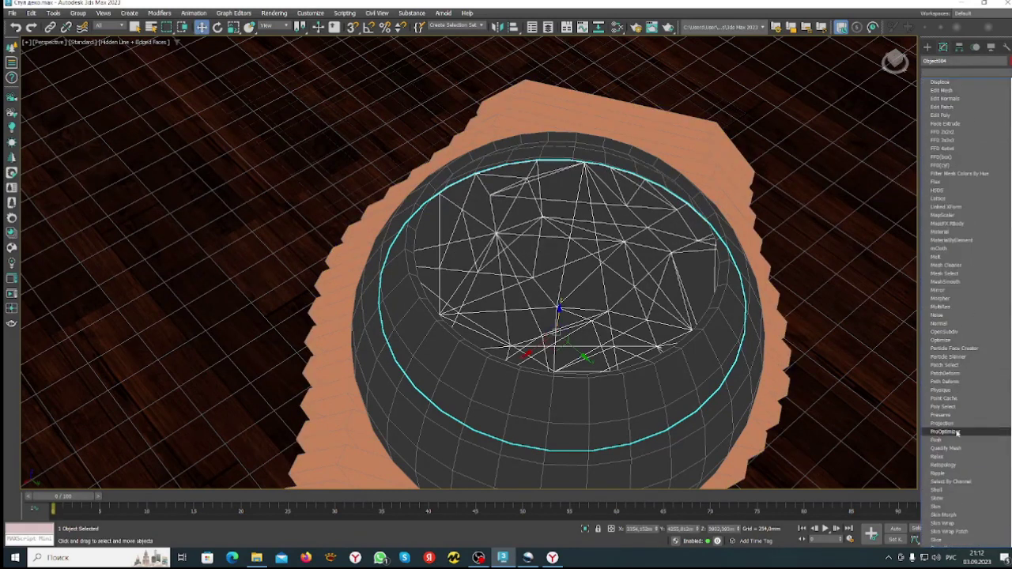
click(955, 433)
drag(986, 227, 966, 108)
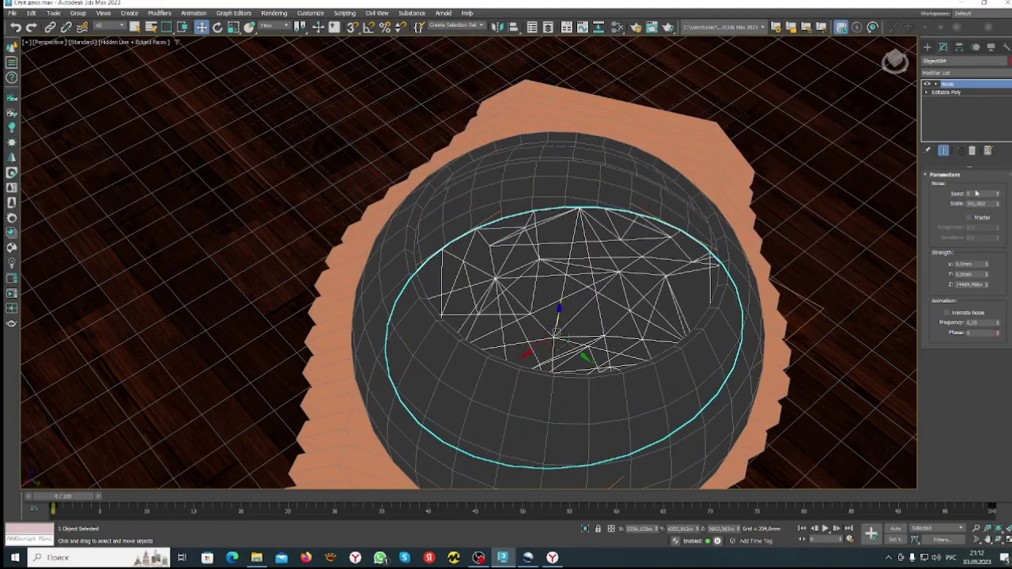
drag(986, 210, 925, 200)
right_click(998, 205)
alt+middle_drag(712, 238, 726, 135)
scroll(726, 116, down, 5)
scroll(474, 190, up, 5)
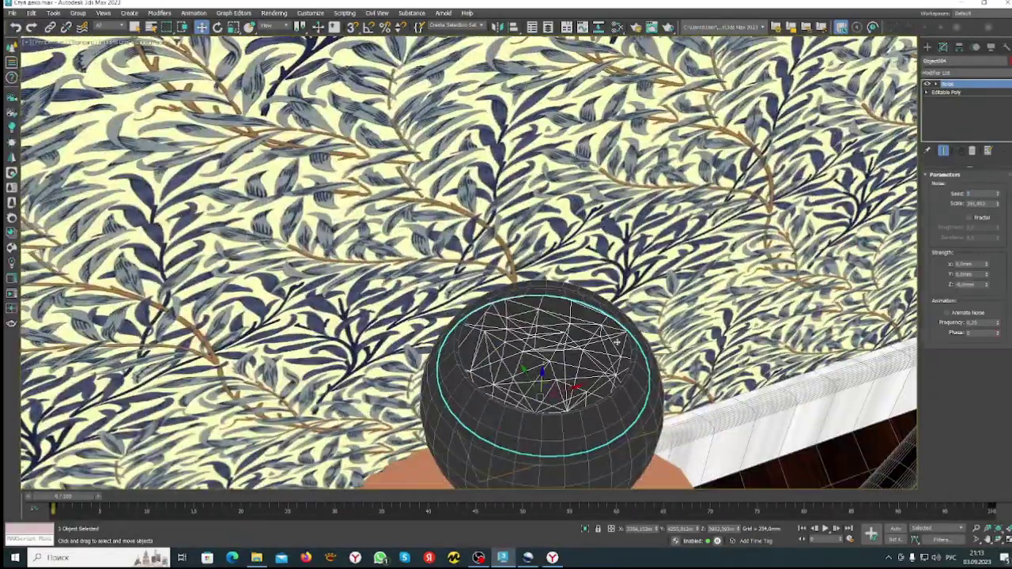
Convert the rippled surface to Editable Poly and shift individual edges vertically with soft selection enabled to make it uneven
right_click(570, 380)
mouse_move(612, 509)
click(681, 518)
scroll(514, 380, up, 5)
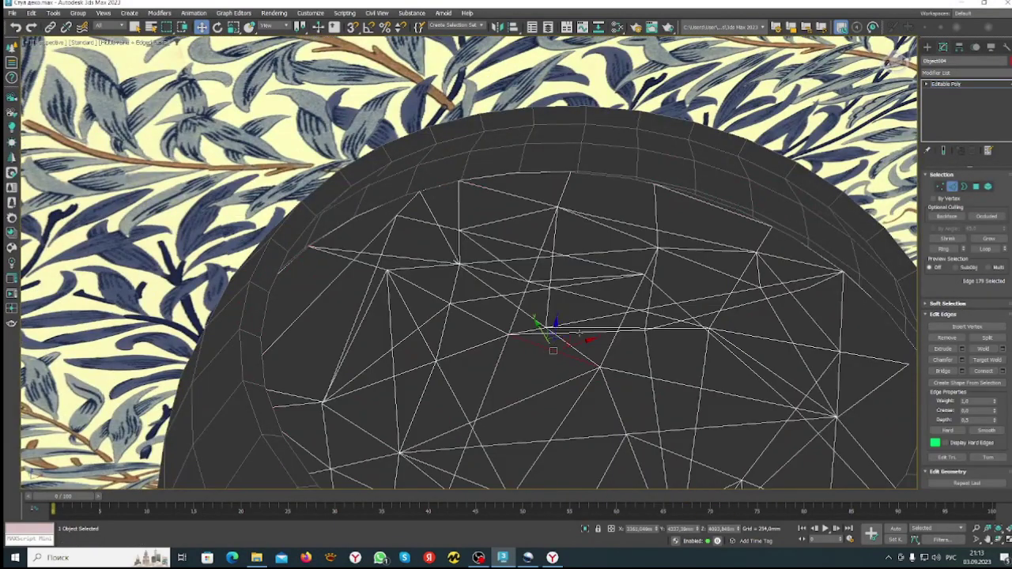
click(947, 303)
click(934, 314)
click(426, 291)
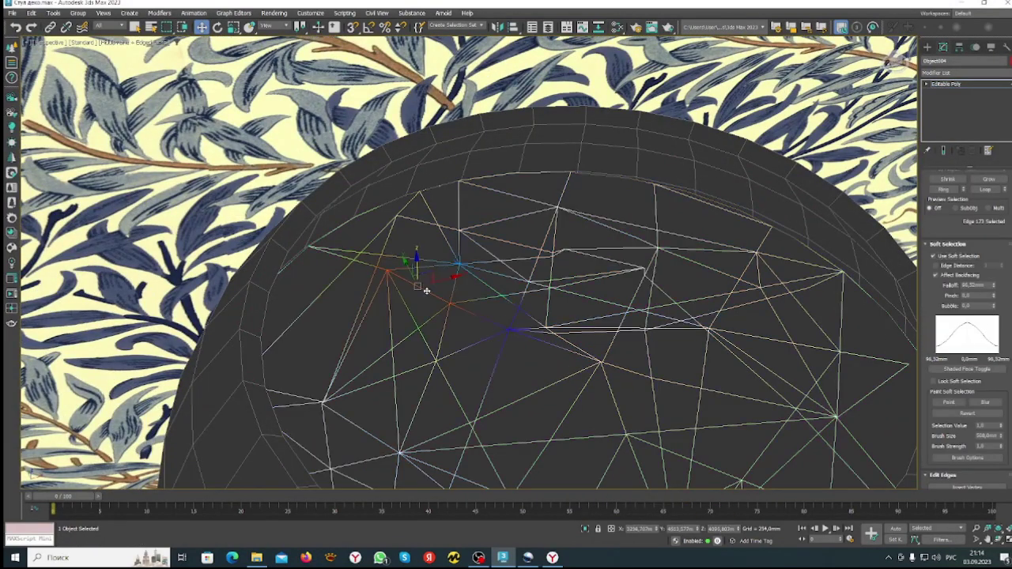
scroll(696, 231, down, 3)
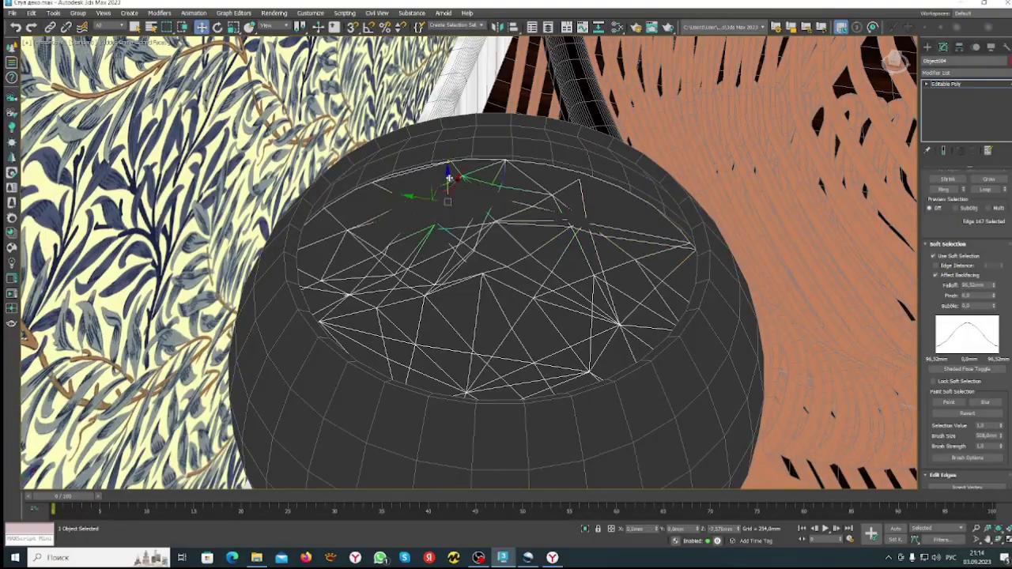
scroll(506, 261, down, 3)
alt+middle_drag(506, 261, 443, 237)
scroll(443, 238, down, 3)
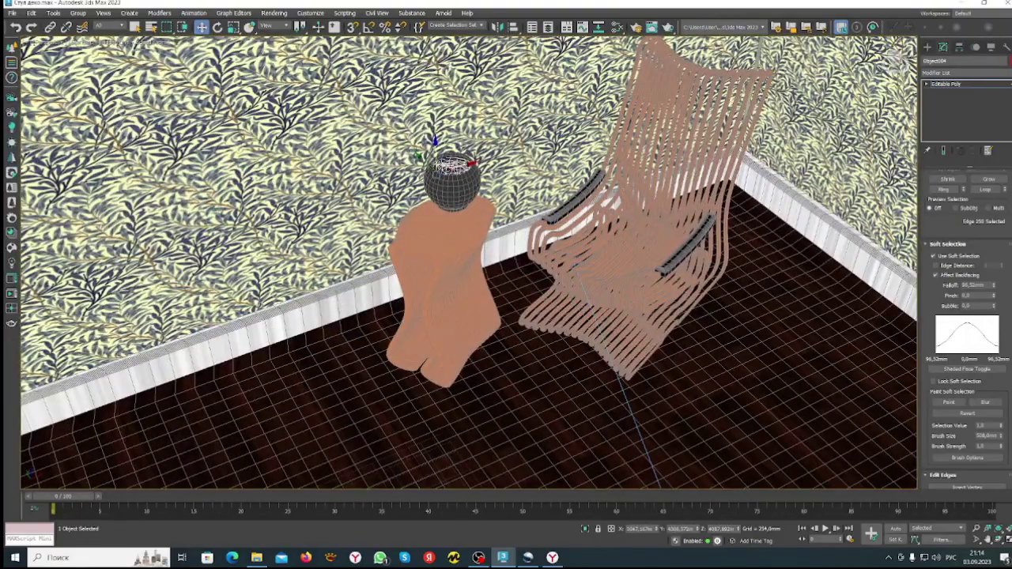
Create an Autodesk Water material and assign it to the uneven surface inside the vase
key(m)
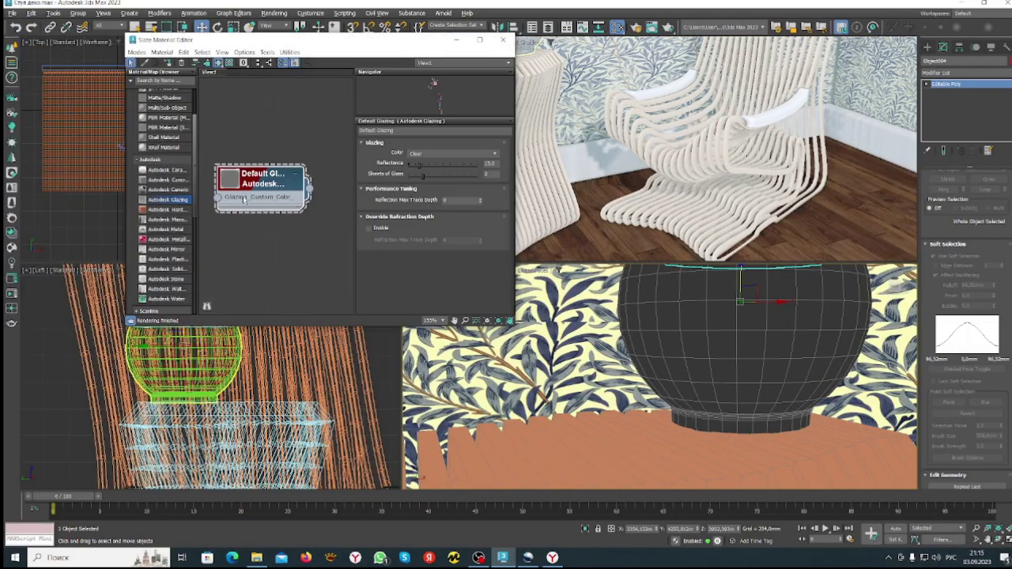
drag(166, 299, 293, 238)
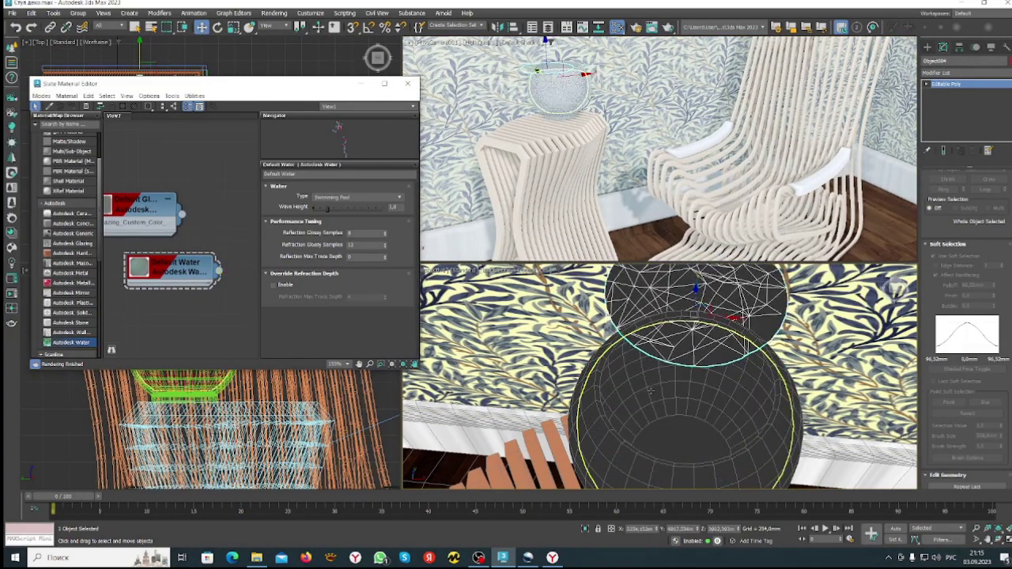
alt+middle_drag(651, 390, 621, 411)
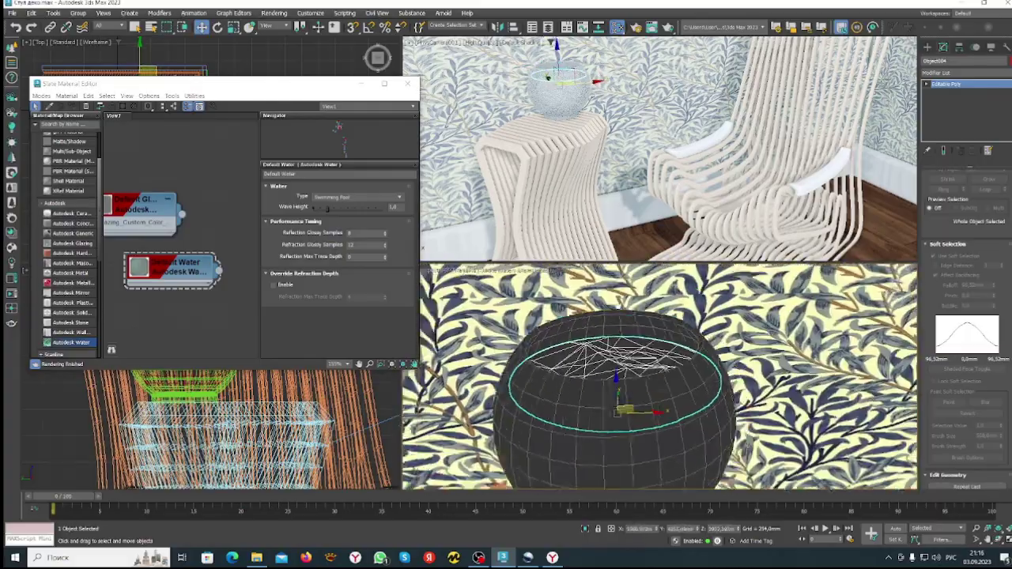
key(m)
Reposition the physical camera to reframe the vase, side table and armchair, and render the view
key(alt+w)
alt+middle_drag(506, 284, 443, 285)
key(alt+w)
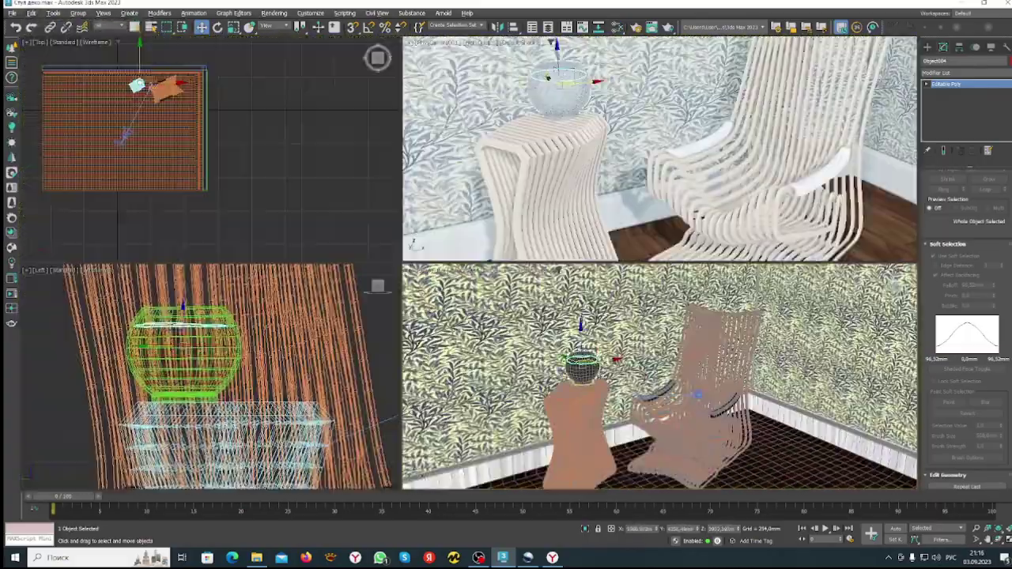
alt+middle_drag(617, 379, 656, 371)
scroll(665, 379, down, 3)
drag(696, 412, 715, 427)
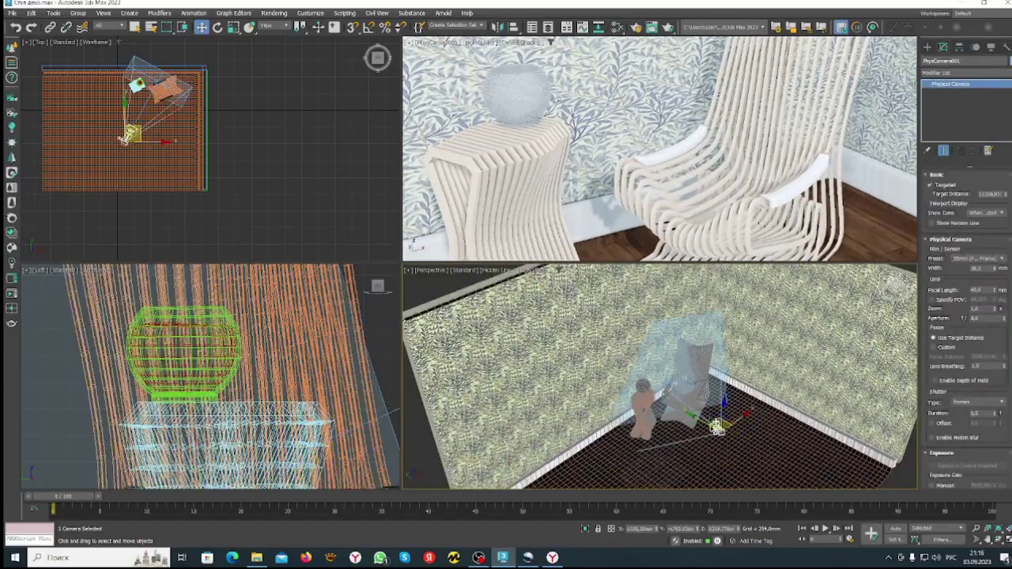
key(shift+q)
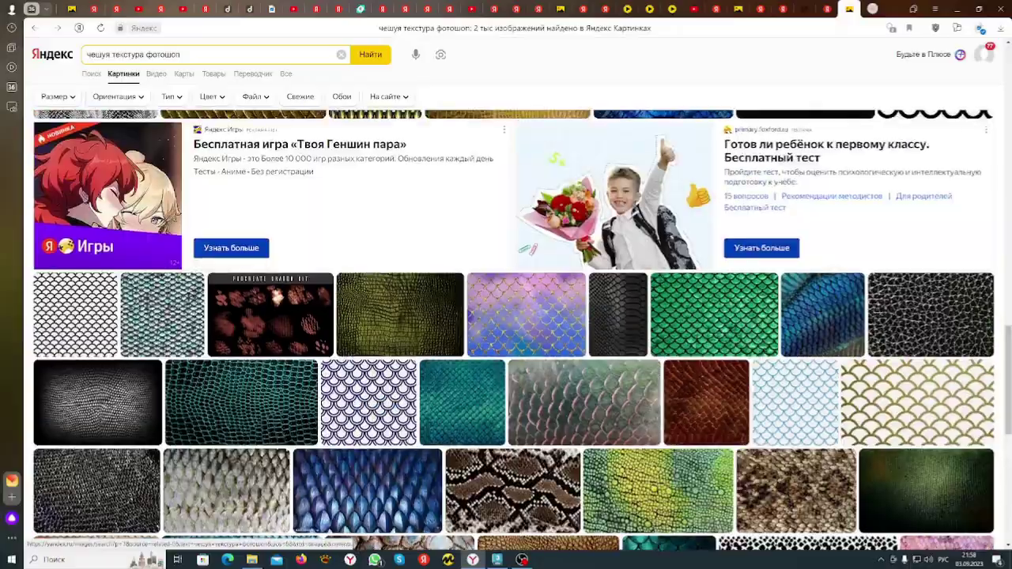
In the browser's "чешуя текстура фотошоп" image results, save a grey snakeskin texture, and add a Physical Material for the fish in the scene
scroll(614, 358, down, 5)
scroll(625, 364, down, 10)
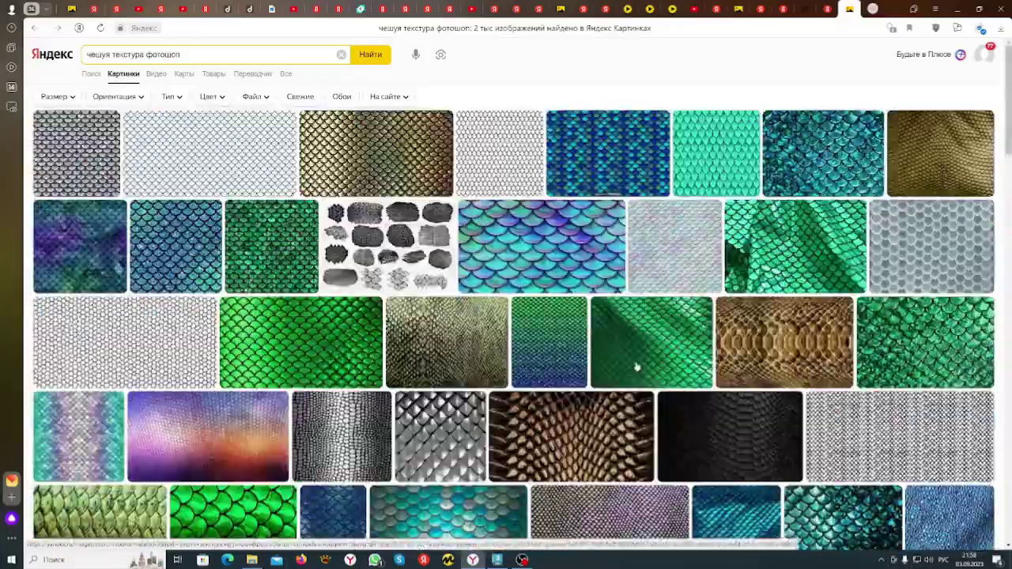
scroll(168, 310, down, 1)
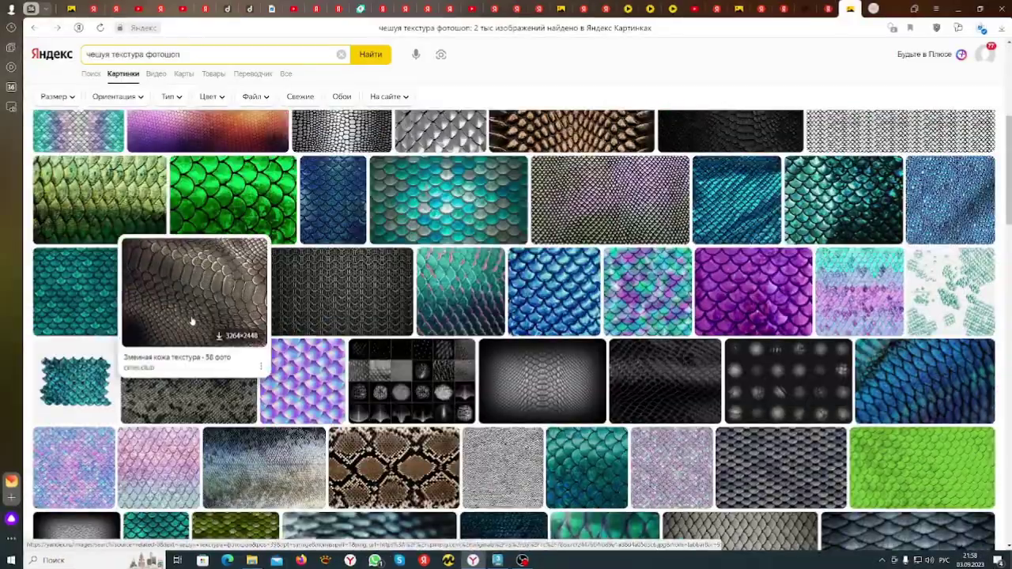
scroll(192, 321, down, 5)
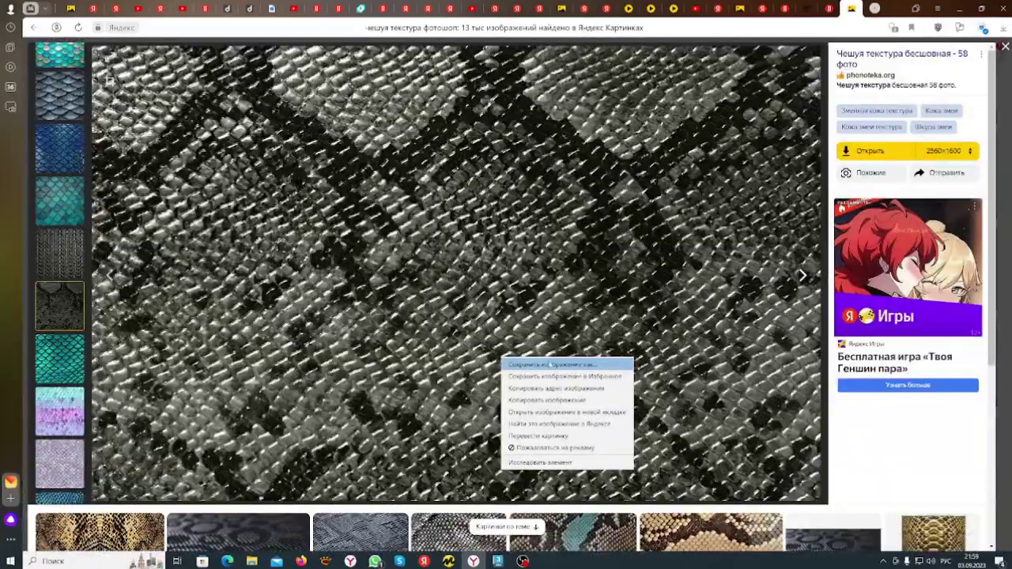
click(543, 375)
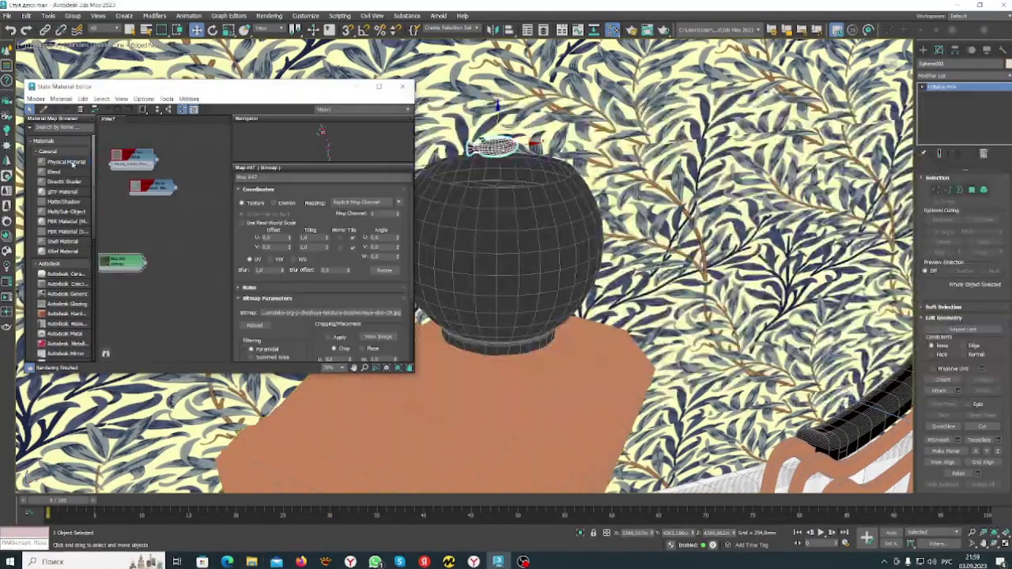
drag(72, 162, 197, 273)
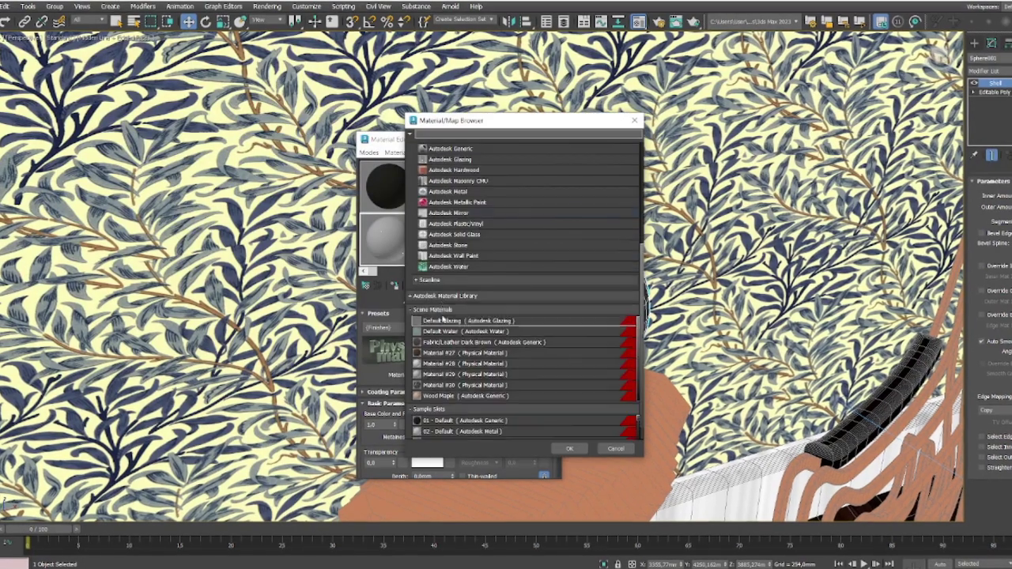
Try Glass presets from the Autodesk Material Library on the vase, including Glass Block, and preview the glass in a render
click(436, 384)
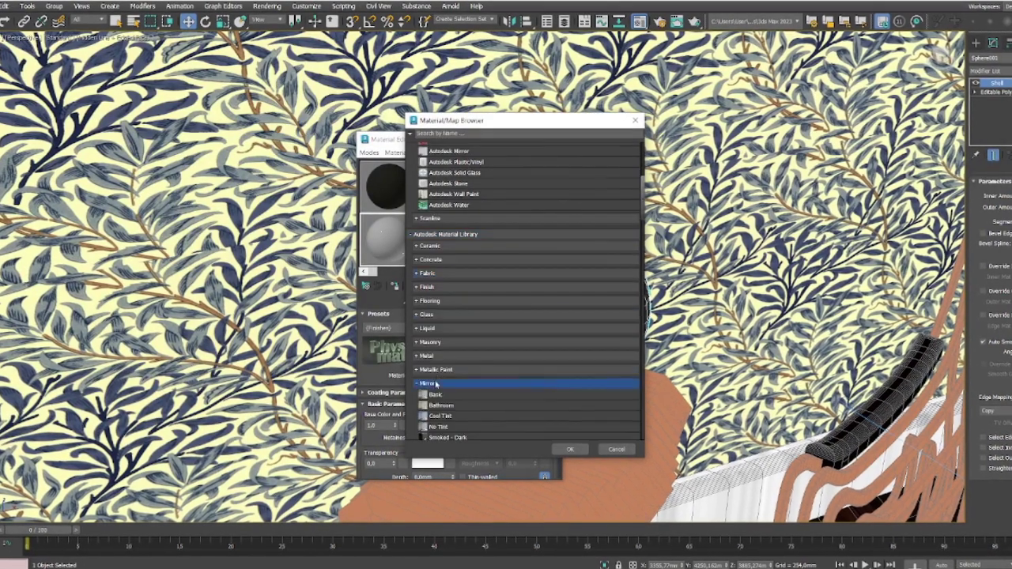
click(427, 314)
scroll(428, 263, down, 4)
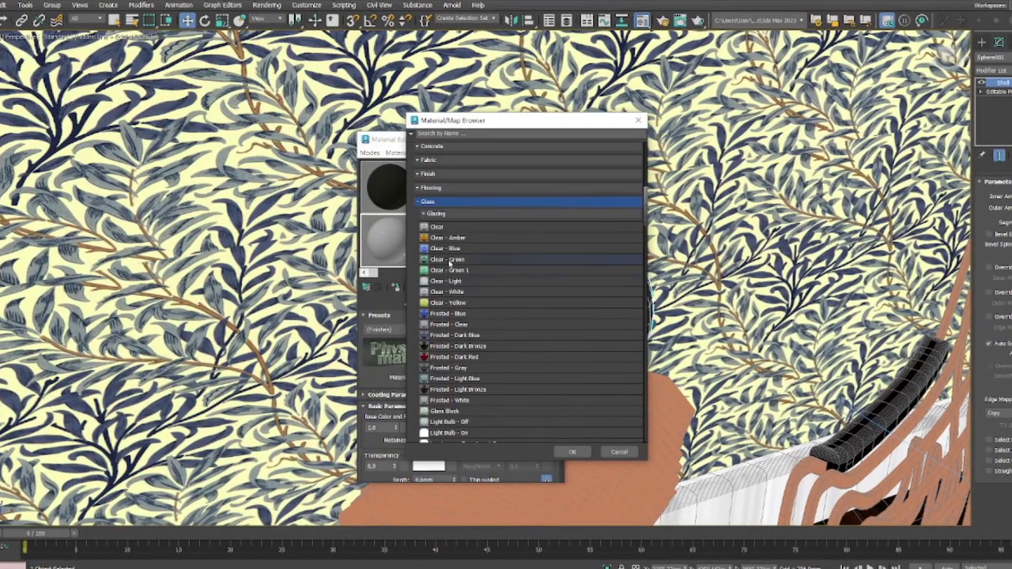
scroll(458, 348, down, 1)
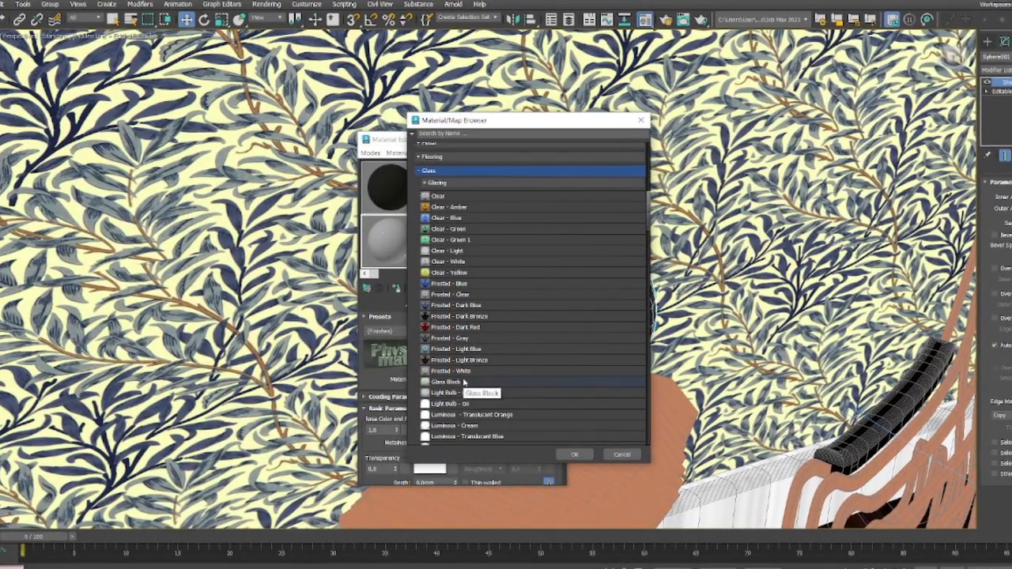
double_click(462, 382)
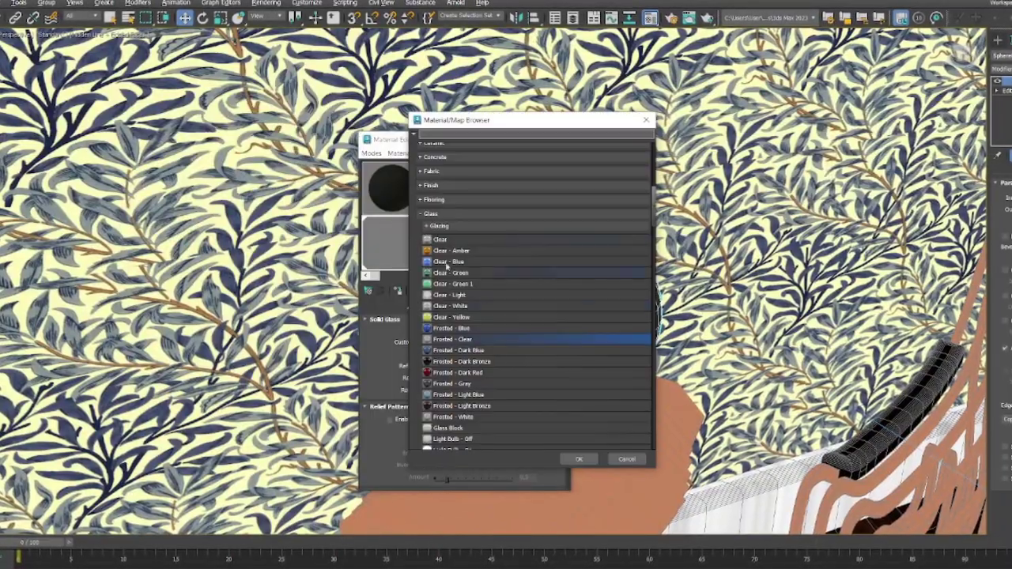
scroll(447, 267, up, 1)
double_click(442, 245)
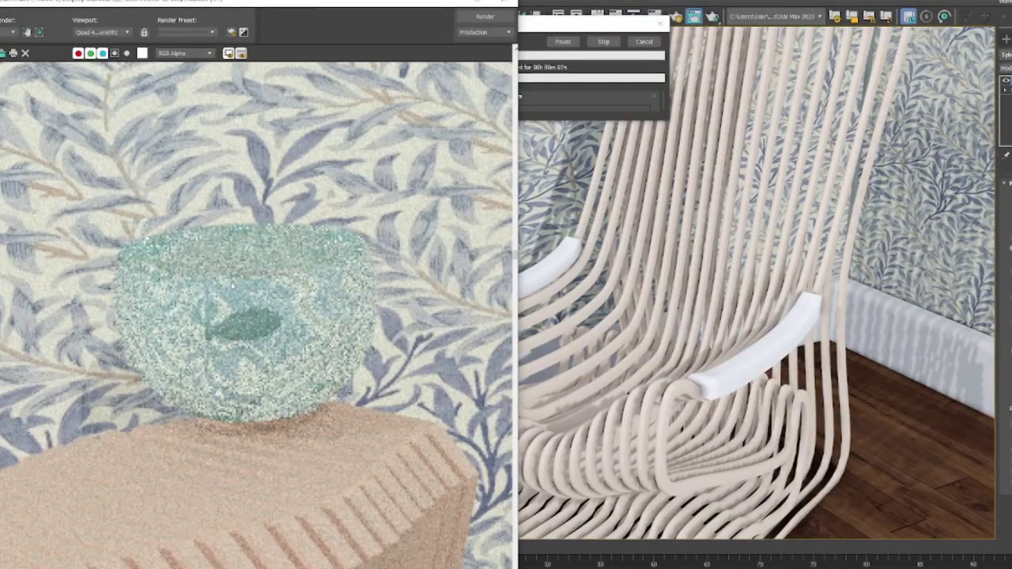
scroll(231, 282, down, 2)
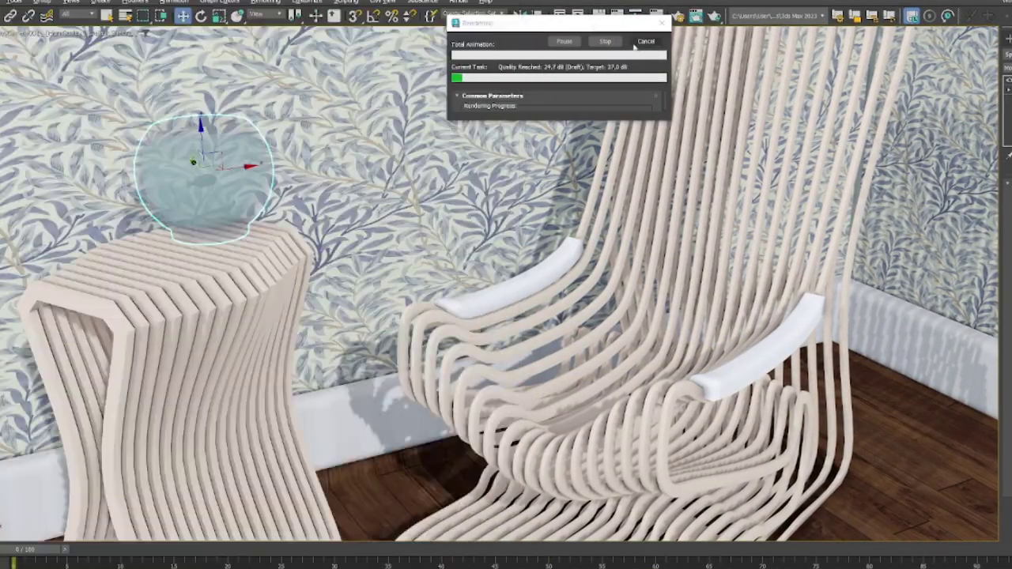
Tune the vase's teal Physical Material with transparency 0.9, reflection roughness 0.01 and IOR 2.79, and raise its base color roughness
click(266, 1)
mouse_move(298, 225)
click(396, 228)
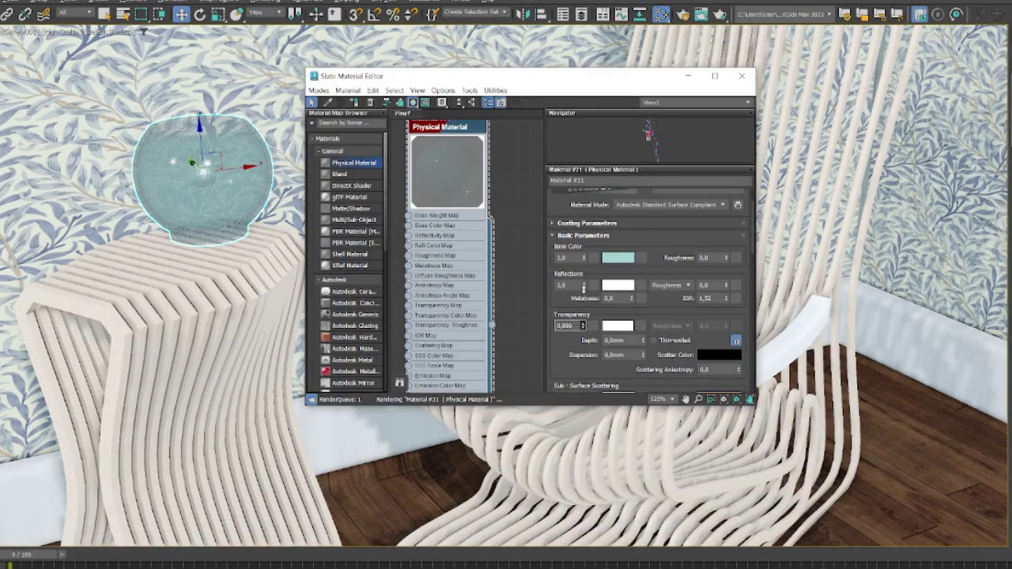
drag(583, 288, 585, 298)
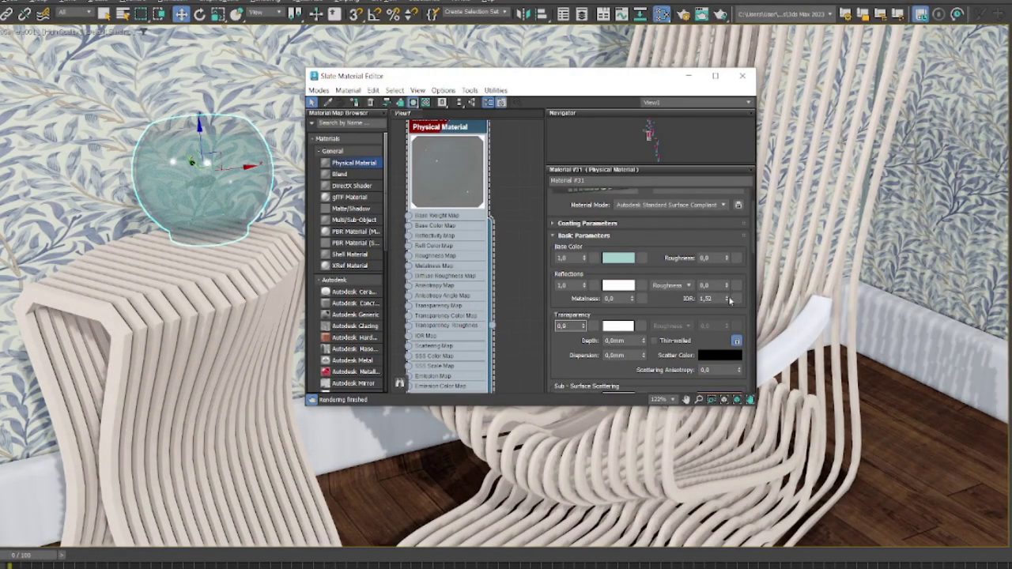
drag(728, 299, 729, 254)
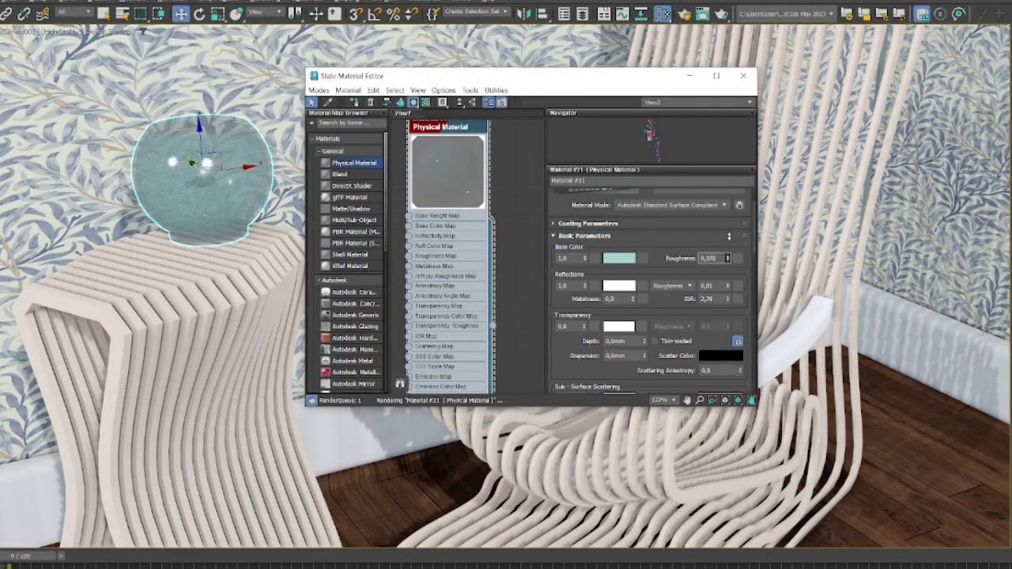
scroll(729, 285, down, 2)
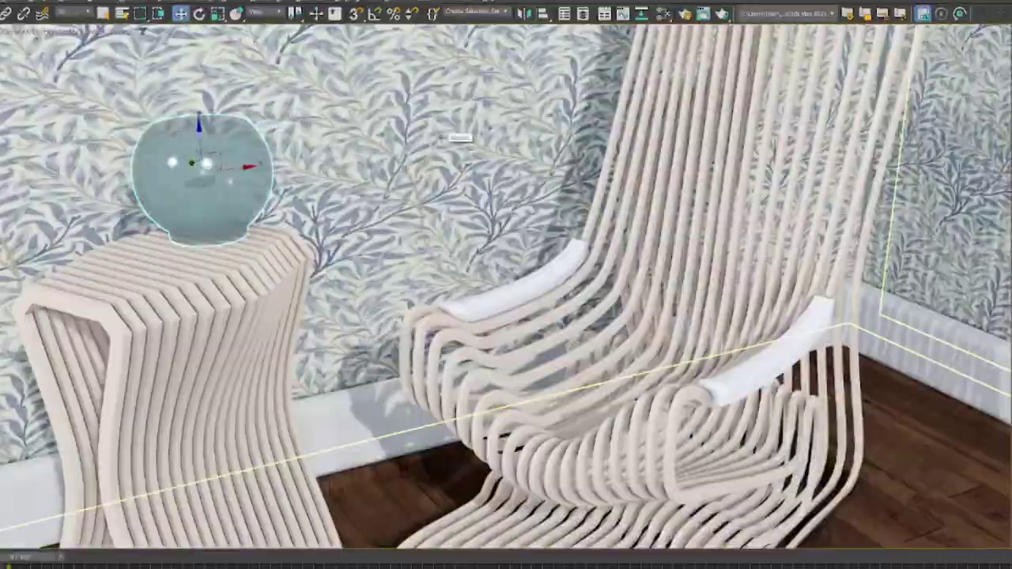
Build a cylindrical pendant lamp on a long thin rod hanging above the furniture, and render the scene
key(alt+w)
key(alt+w)
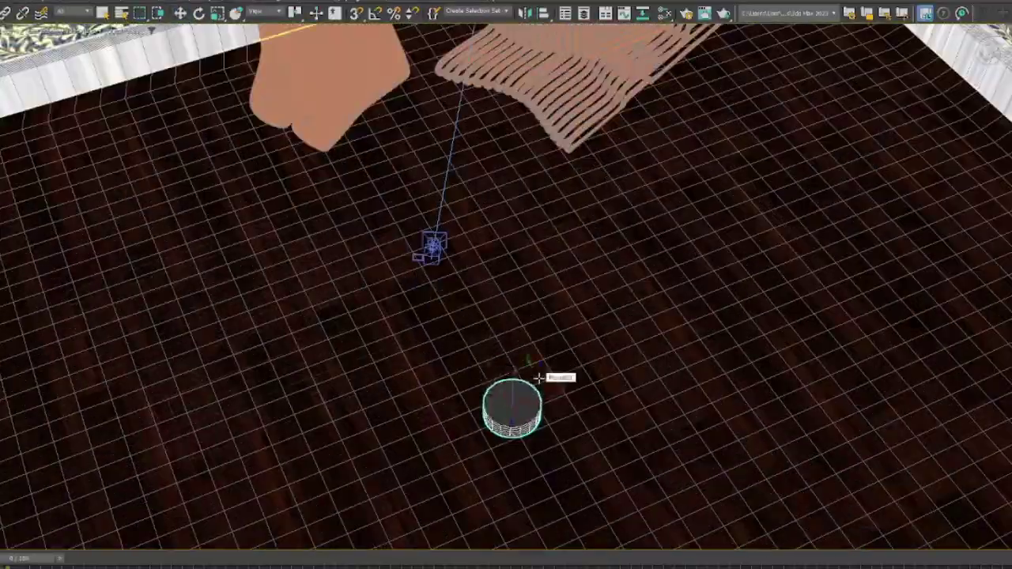
alt+middle_drag(538, 378, 585, 379)
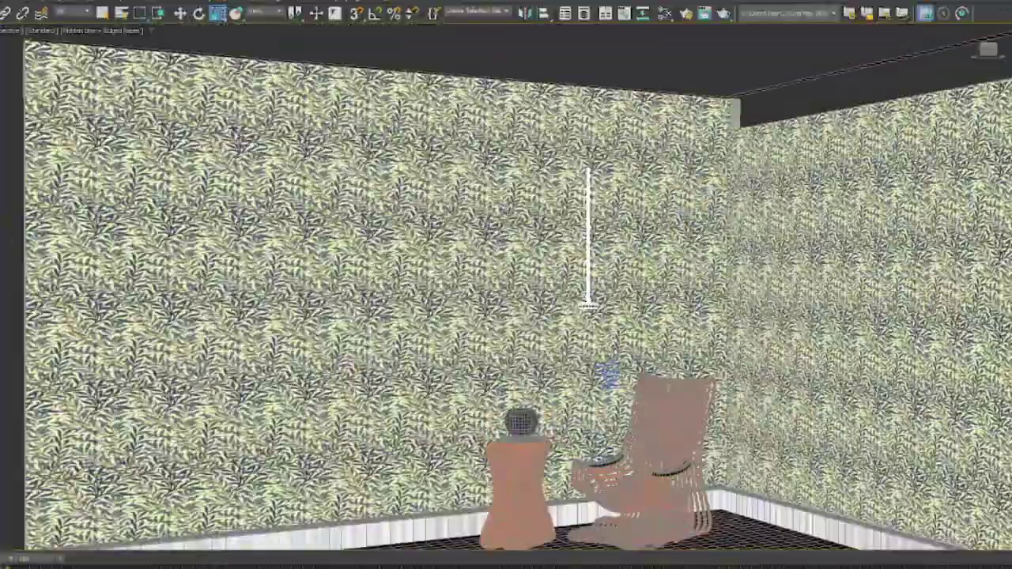
key(shift+q)
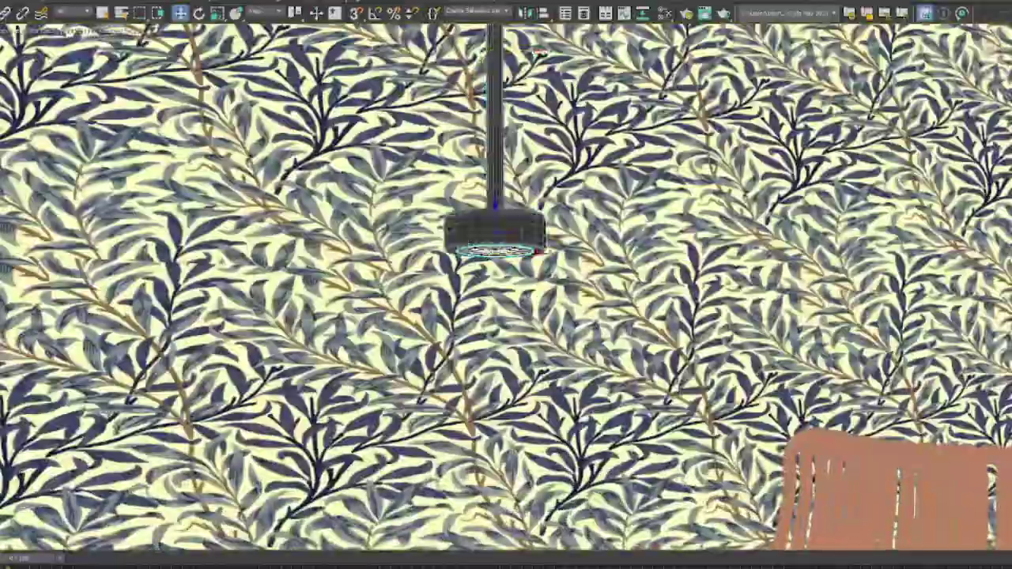
Assign a plastic preset from the Autodesk Material Library to the pendant lamp and choose a library material for the round inset on its underside
key(m)
click(459, 247)
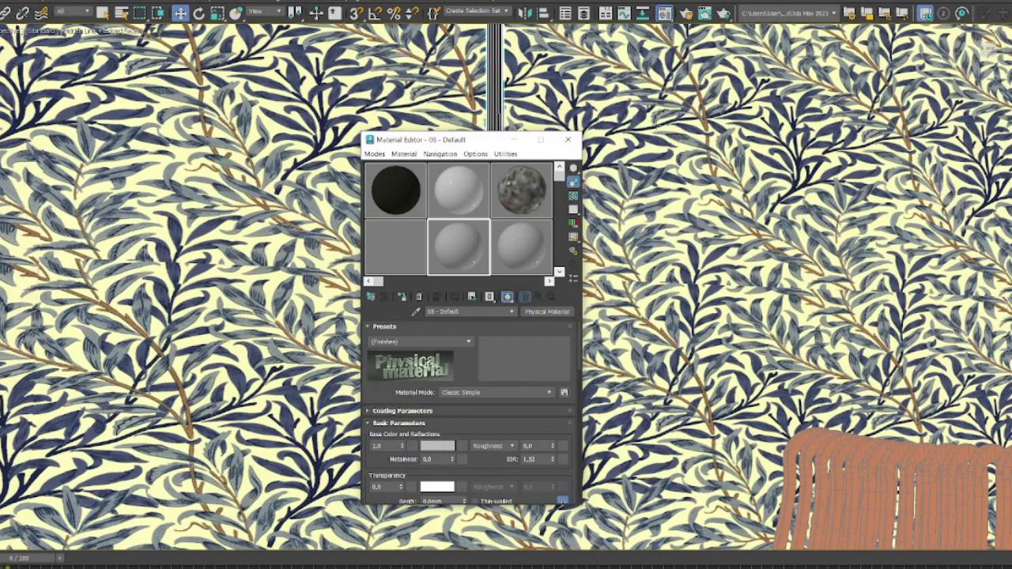
click(546, 312)
scroll(459, 372, down, 5)
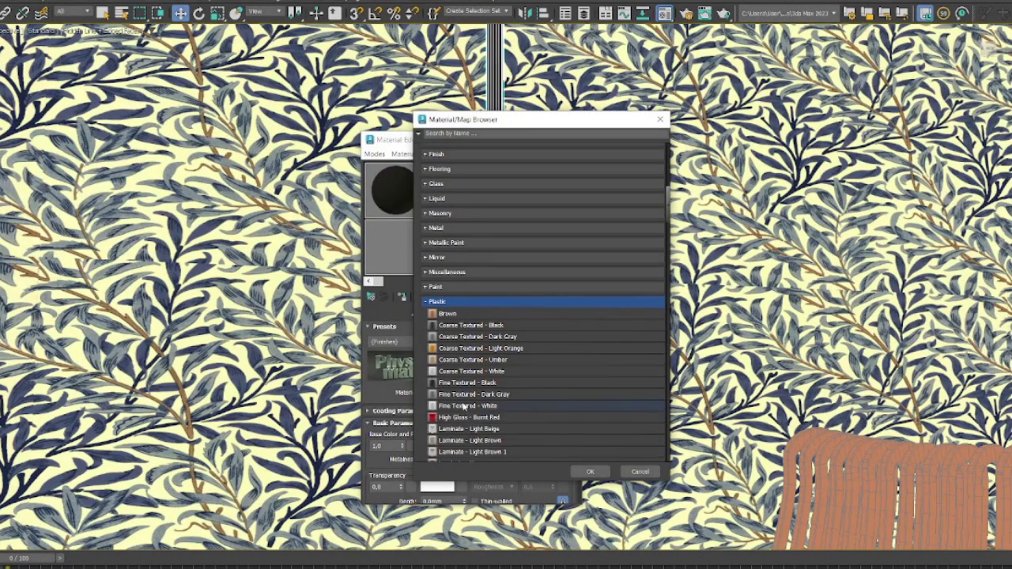
double_click(459, 427)
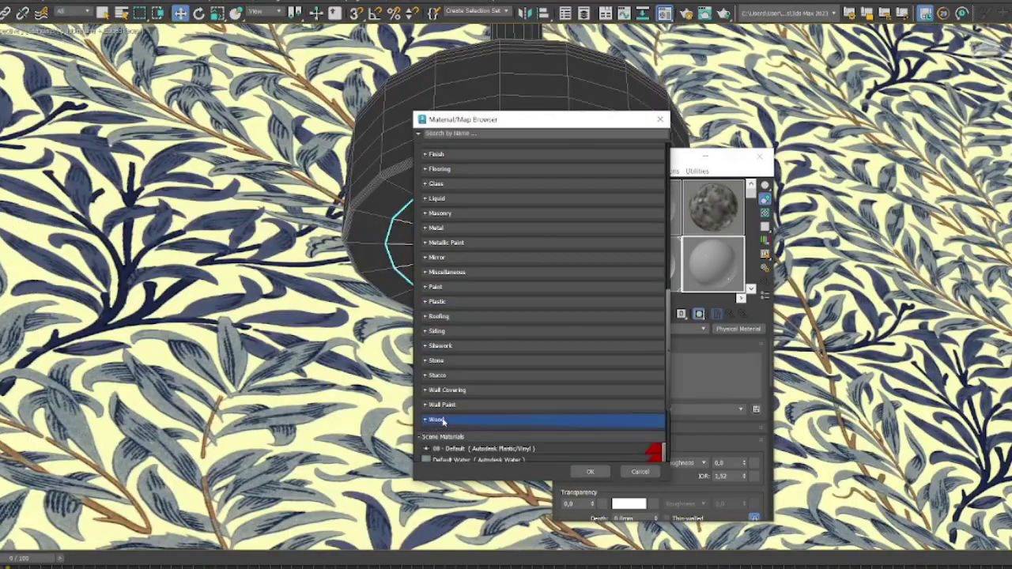
scroll(493, 395, down, 8)
double_click(475, 363)
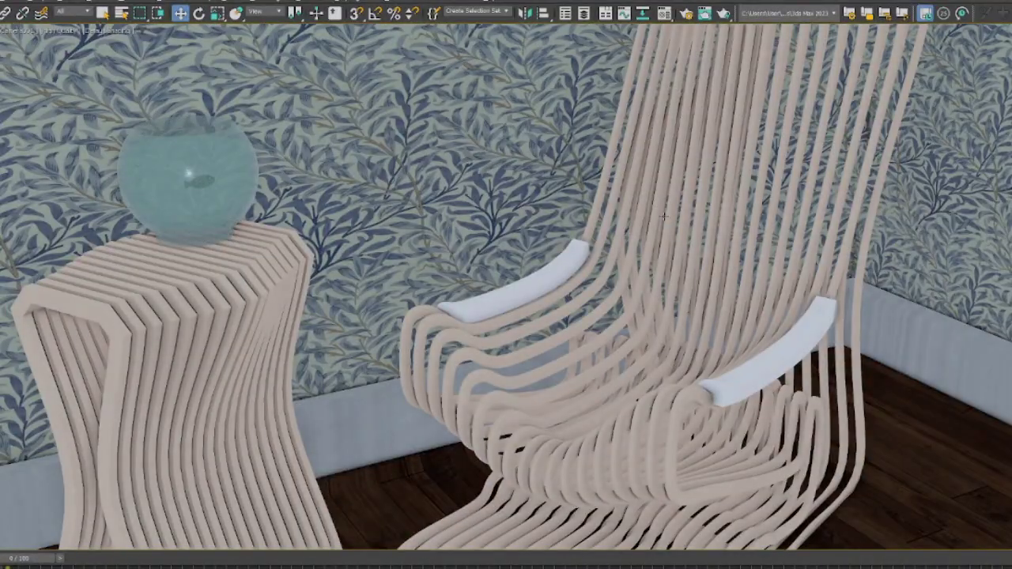
Try a near-white environment background colour for the scene
key(alt+w)
key(alt+w)
key(alt+r)
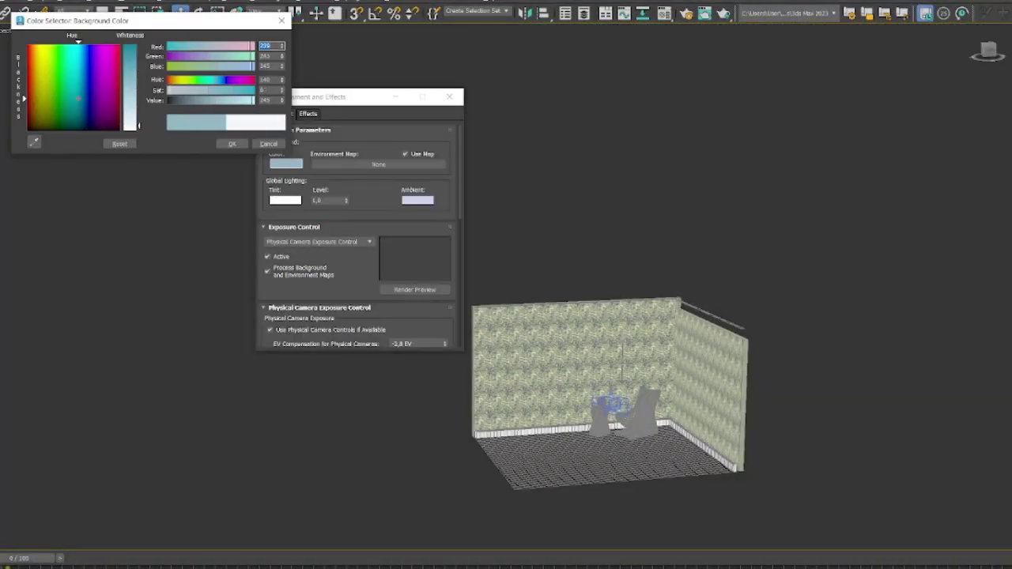
click(231, 144)
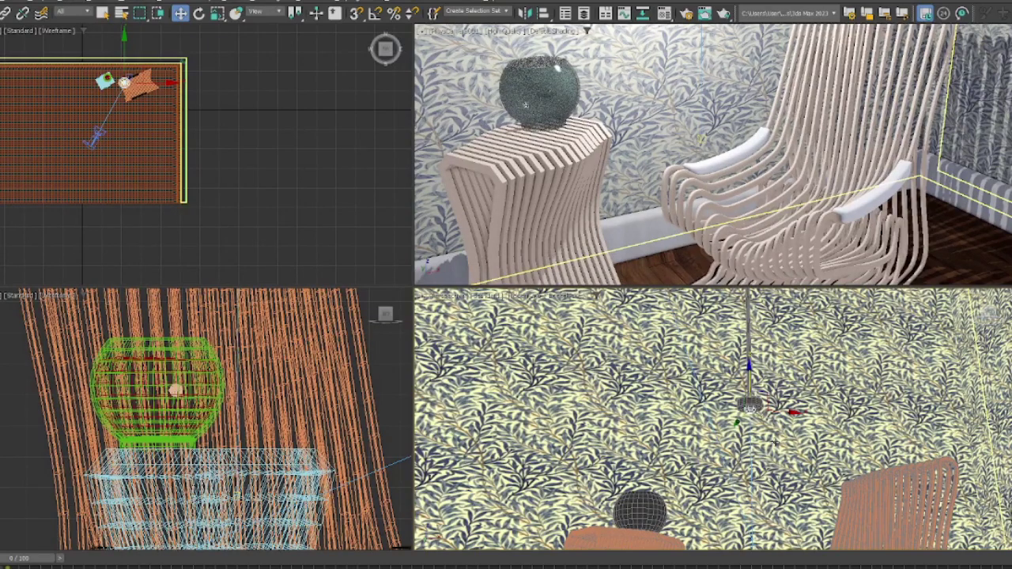
Set the global lighting level to 1.3 in the environment settings
key(8)
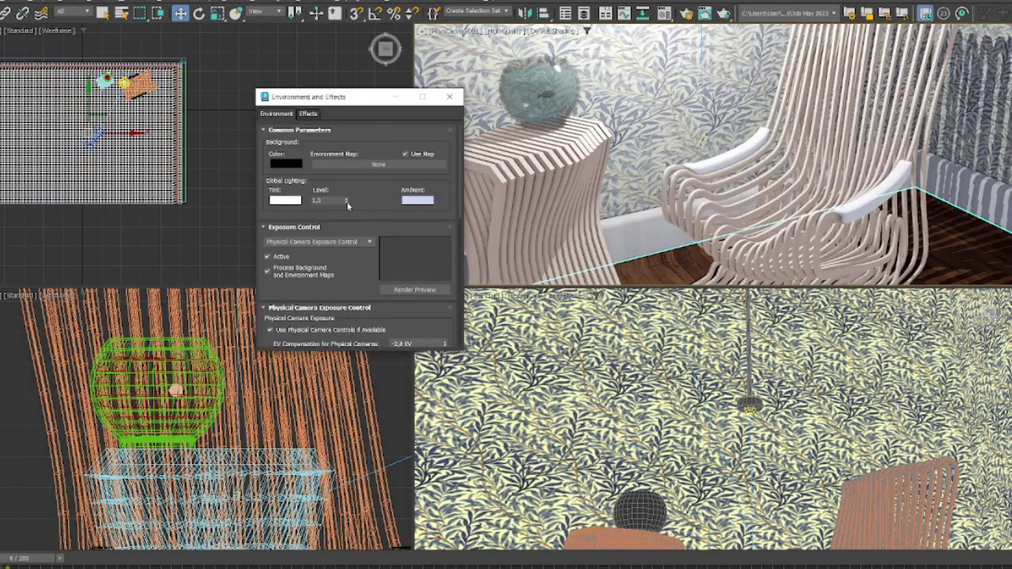